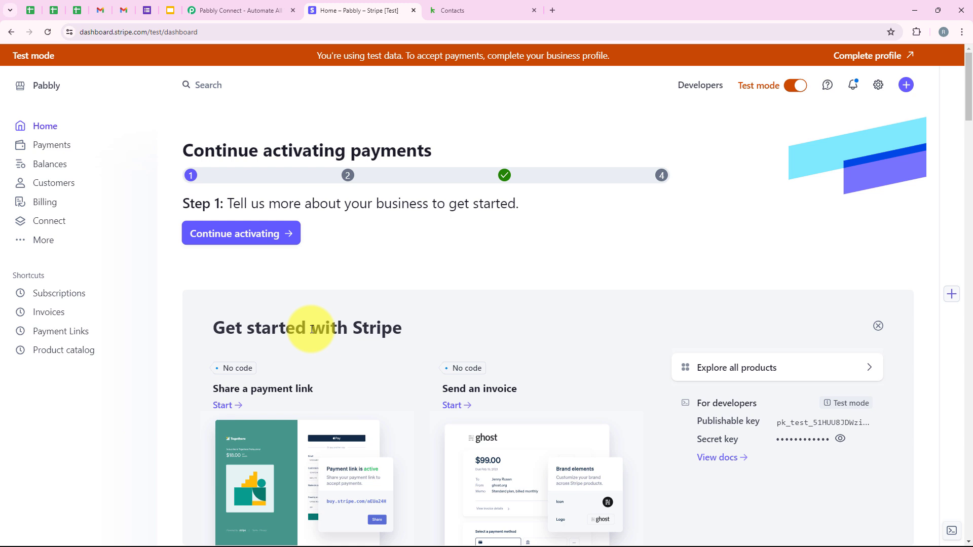
# - Switch from the Stripe test-mode dashboard to the Keap People list of existing contacts
pyautogui.click(449, 10)
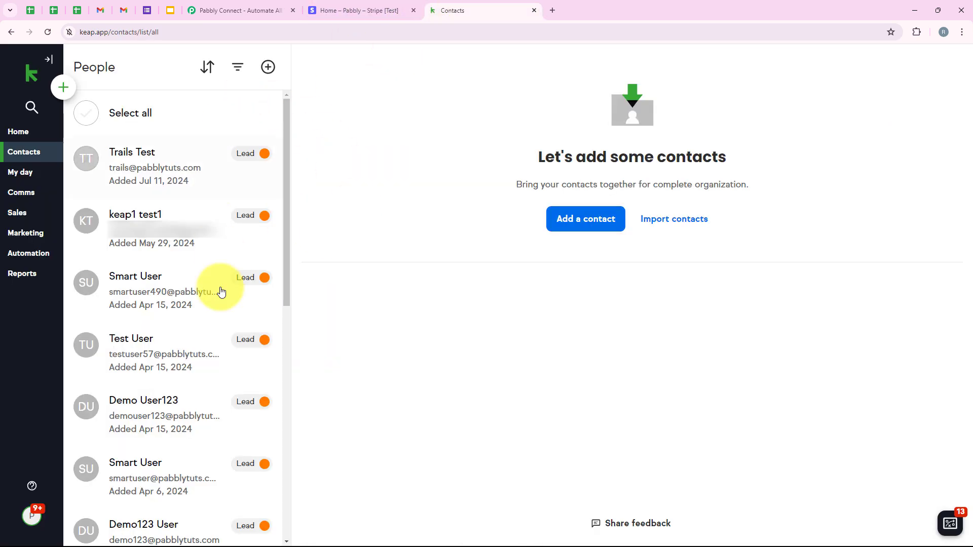
# - Switch from Keap Contacts to the Pabbly Connect homepage tab
pyautogui.click(248, 8)
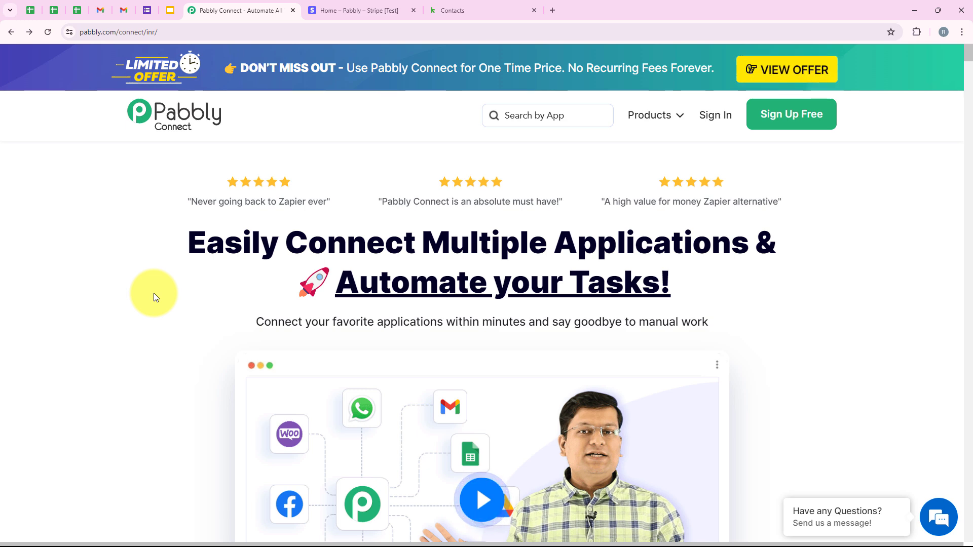
# - Sign in to the Pabbly account from the Pabbly Connect homepage
pyautogui.click(218, 31)
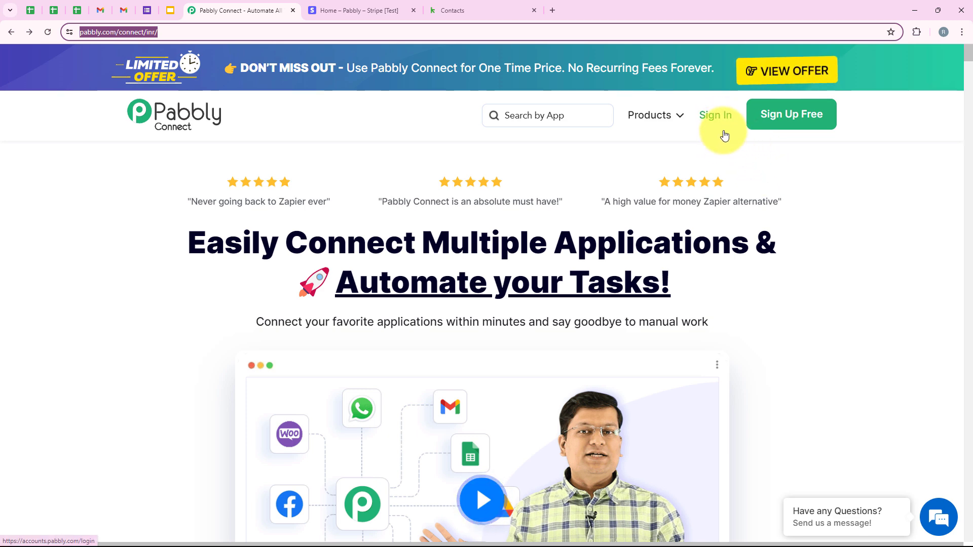
pyautogui.click(715, 118)
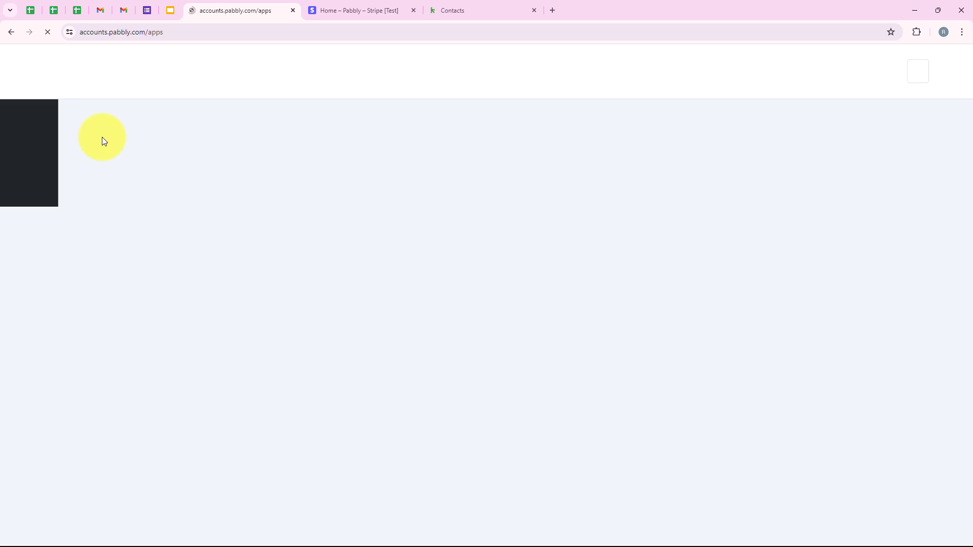
pyautogui.moveTo(101, 137); pyautogui.dragTo(250, 126)
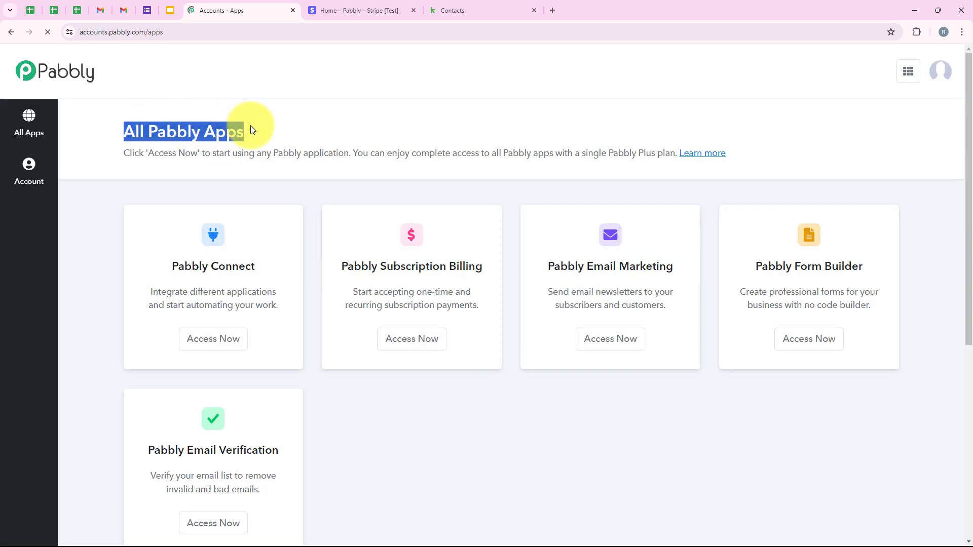
# - Open Pabbly Connect from the All Pabbly Apps page with Access Now
pyautogui.scroll(-1, 153, 267)
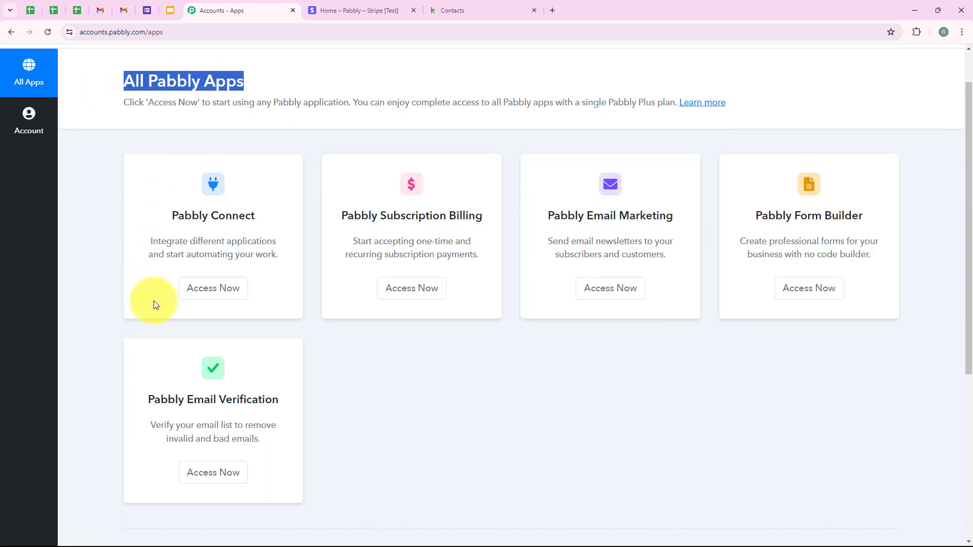
pyautogui.scroll(1, 153, 300)
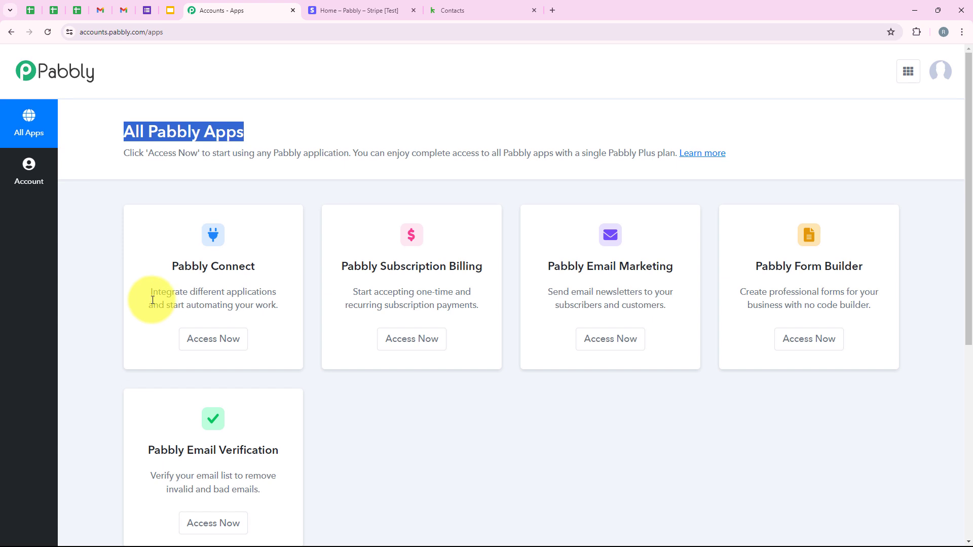
pyautogui.moveTo(176, 263); pyautogui.dragTo(265, 256)
pyautogui.click(266, 256)
pyautogui.moveTo(192, 290); pyautogui.dragTo(257, 289)
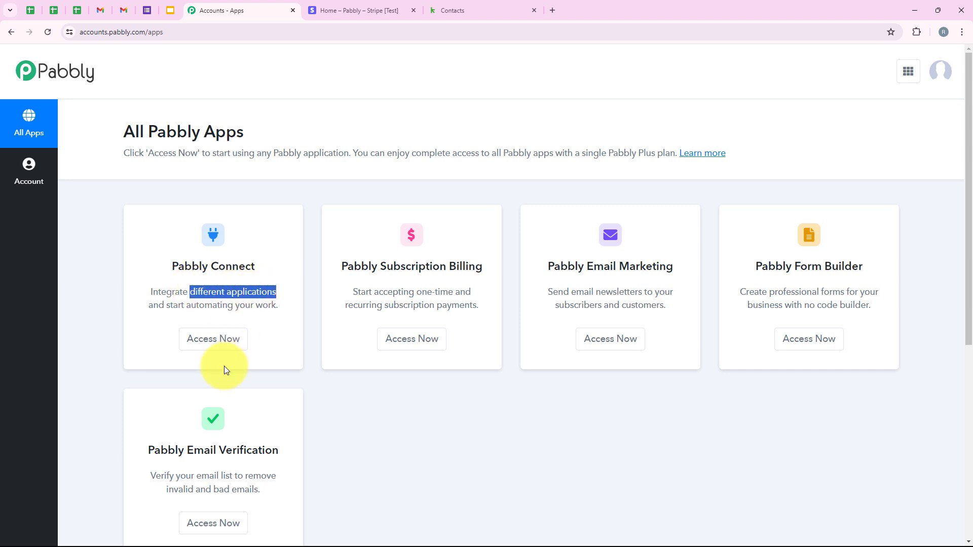
pyautogui.click(222, 343)
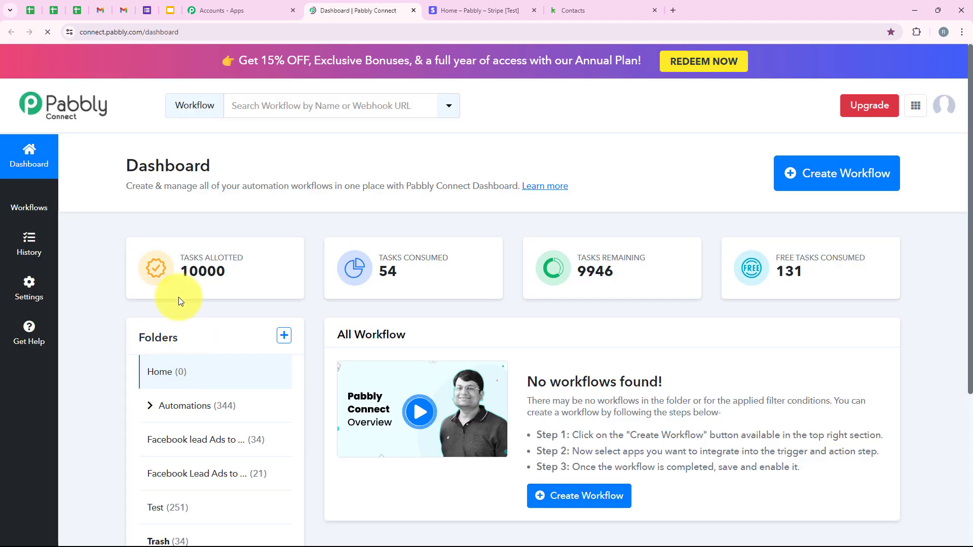
# - Create workflow 'How to Add Stripe Customers in Keap as Contacts Automatically' in the Automations folder
pyautogui.moveTo(108, 163); pyautogui.dragTo(265, 156)
pyautogui.click(265, 156)
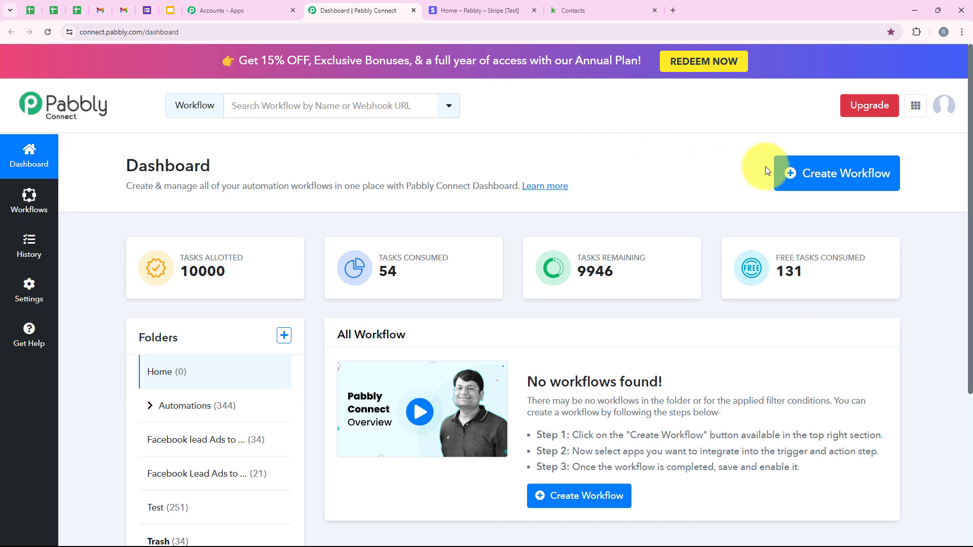
pyautogui.click(806, 176)
pyautogui.moveTo(331, 242); pyautogui.dragTo(425, 238)
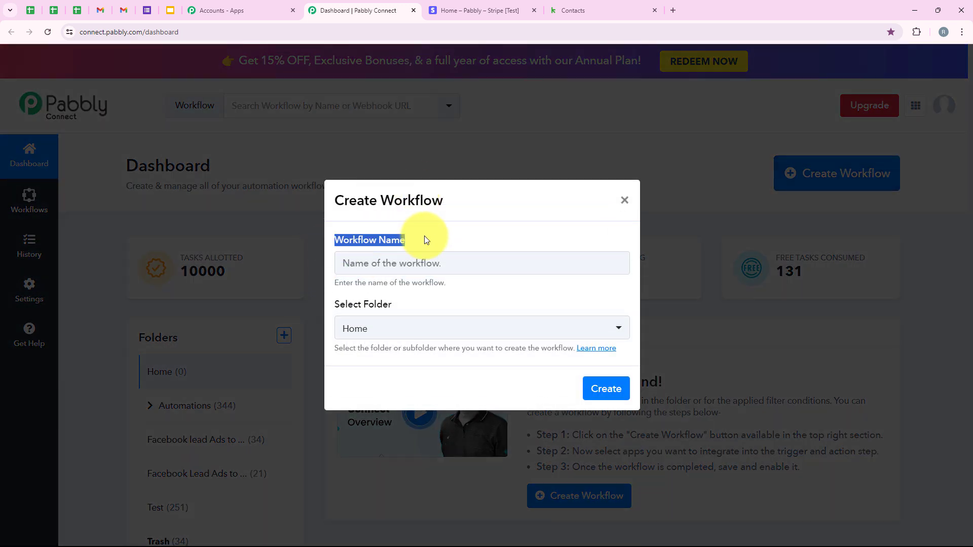
pyautogui.click(387, 305)
pyautogui.tripleClick(387, 305)
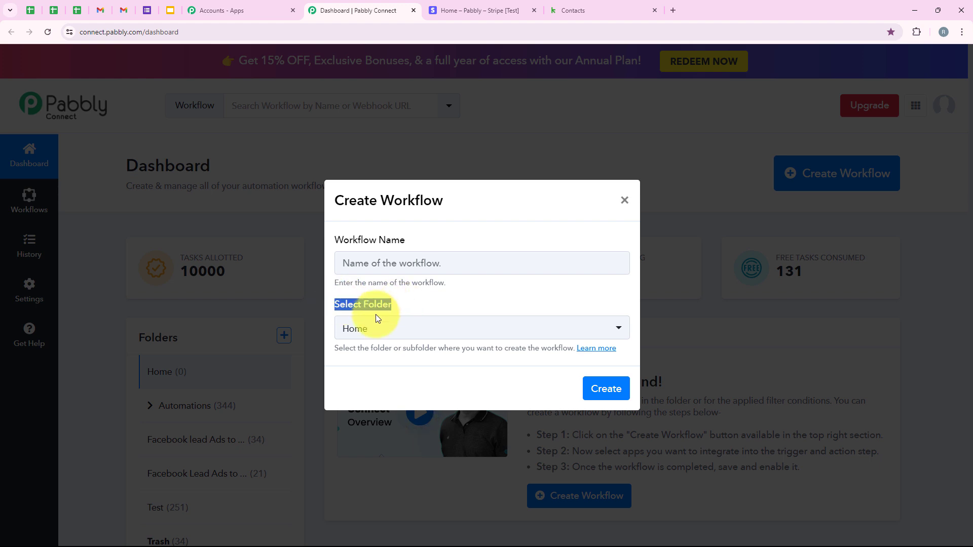
pyautogui.click(355, 332)
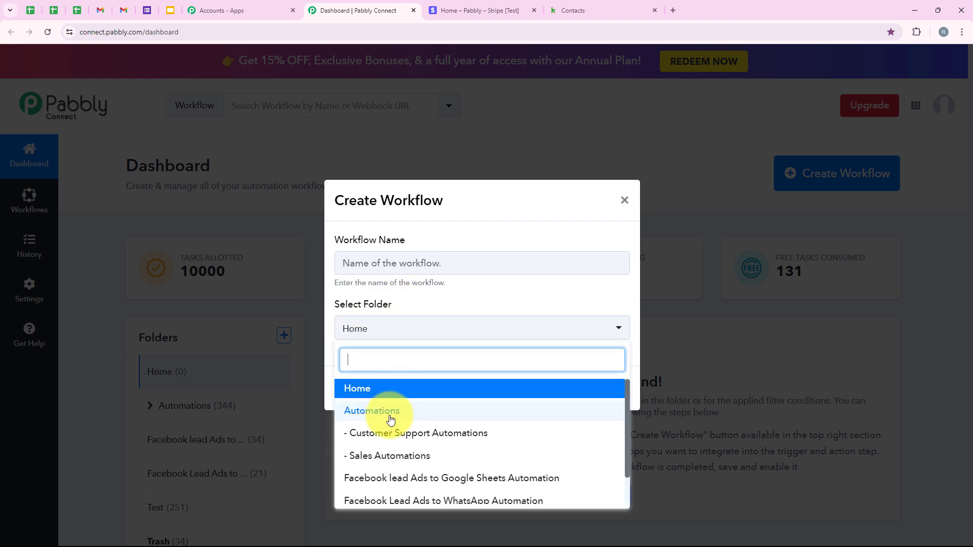
pyautogui.click(595, 418)
pyautogui.click(385, 263)
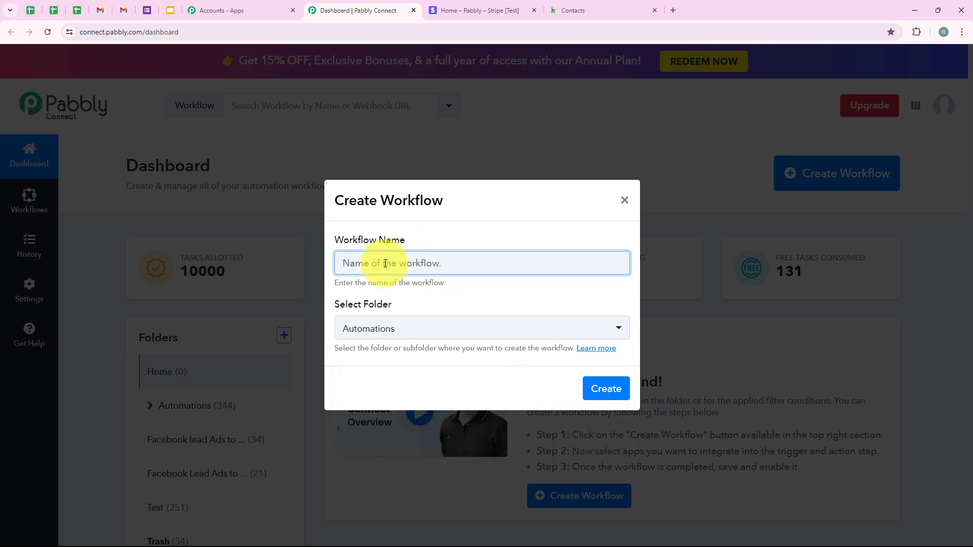
pyautogui.write('How to Add Stripe Customers in Keap as Contacts Automatically')
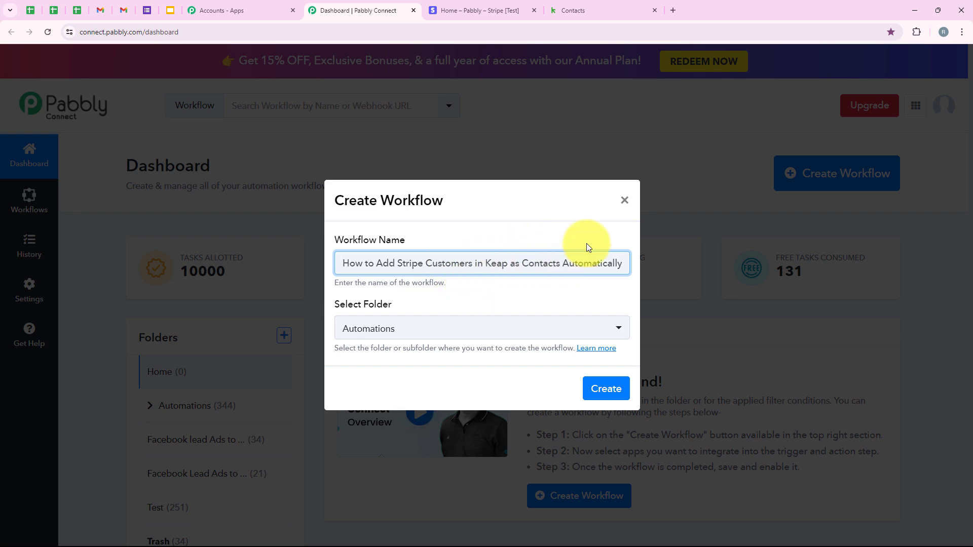
pyautogui.click(606, 388)
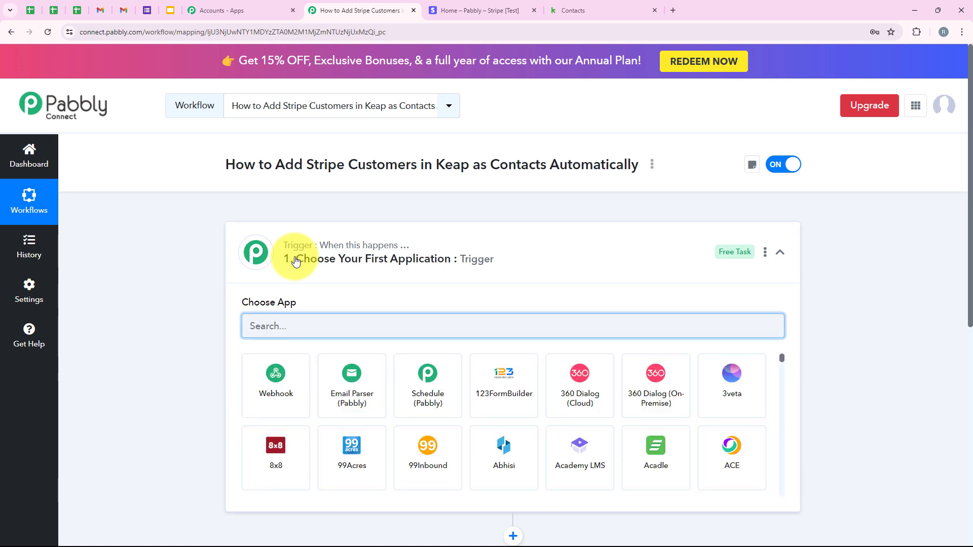
# - Search 'Stripe' and pick Stripe as the workflow's trigger app, showing its trigger events
pyautogui.click(296, 262)
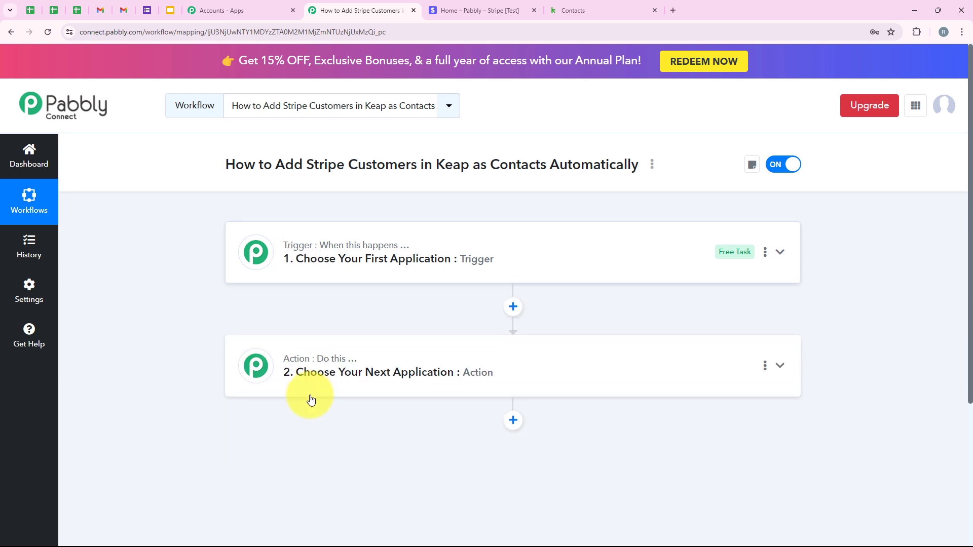
pyautogui.moveTo(343, 249)
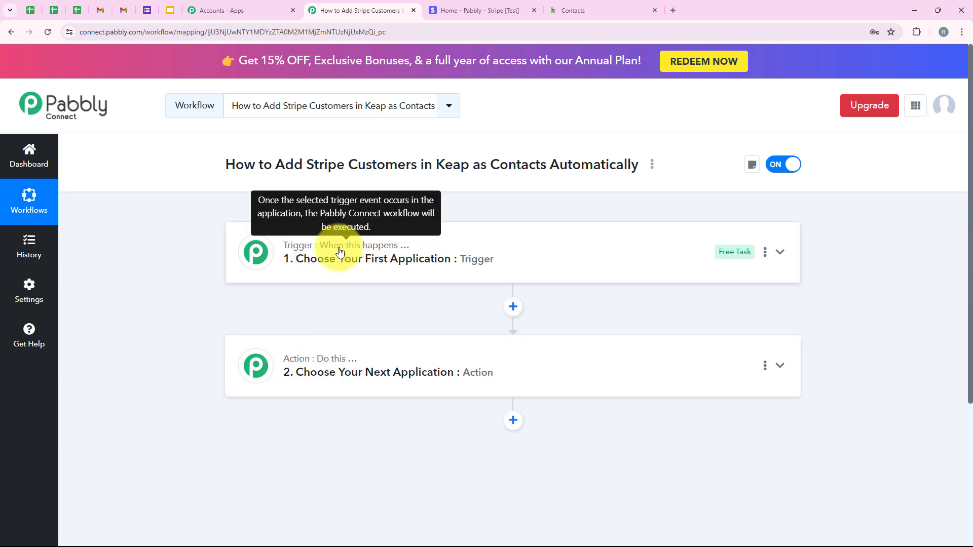
pyautogui.moveTo(317, 368)
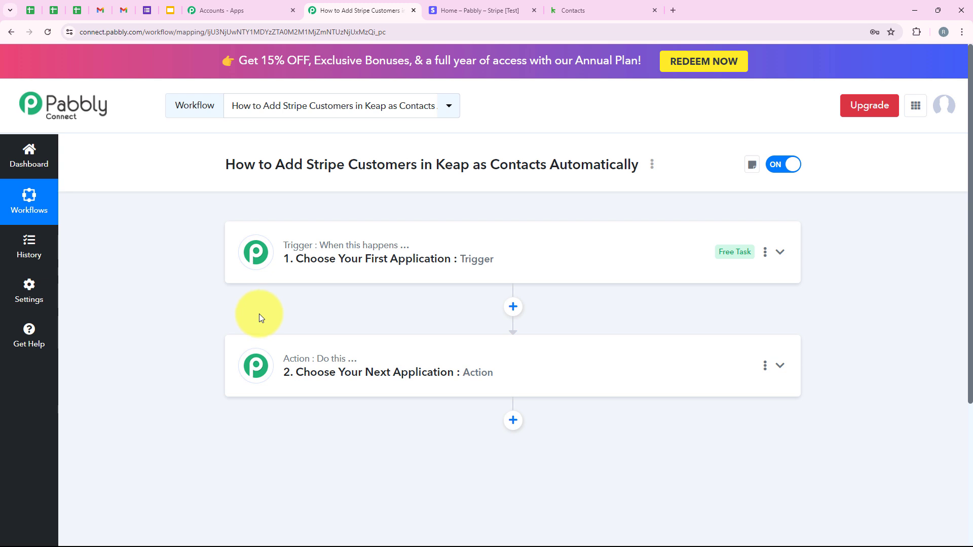
pyautogui.click(364, 242)
pyautogui.click(296, 322)
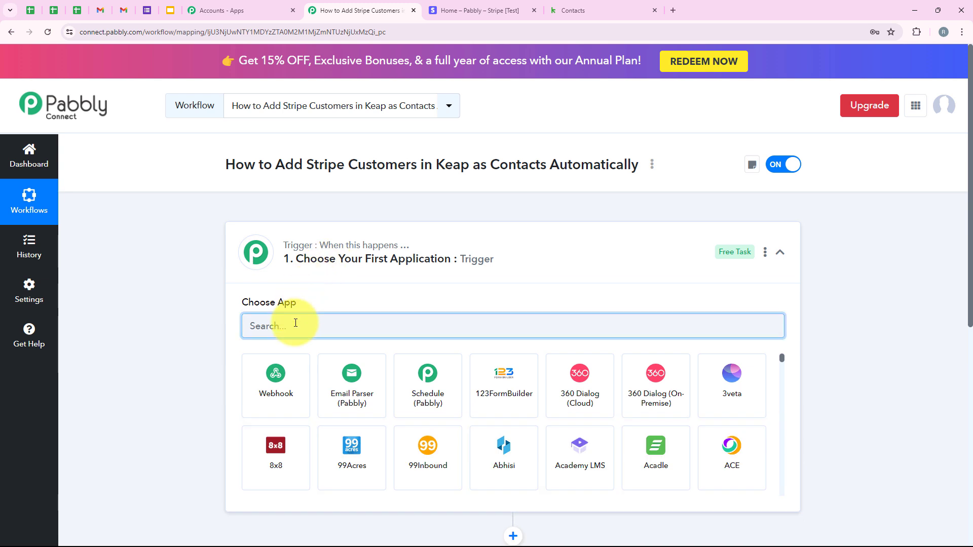
pyautogui.write('Stri')
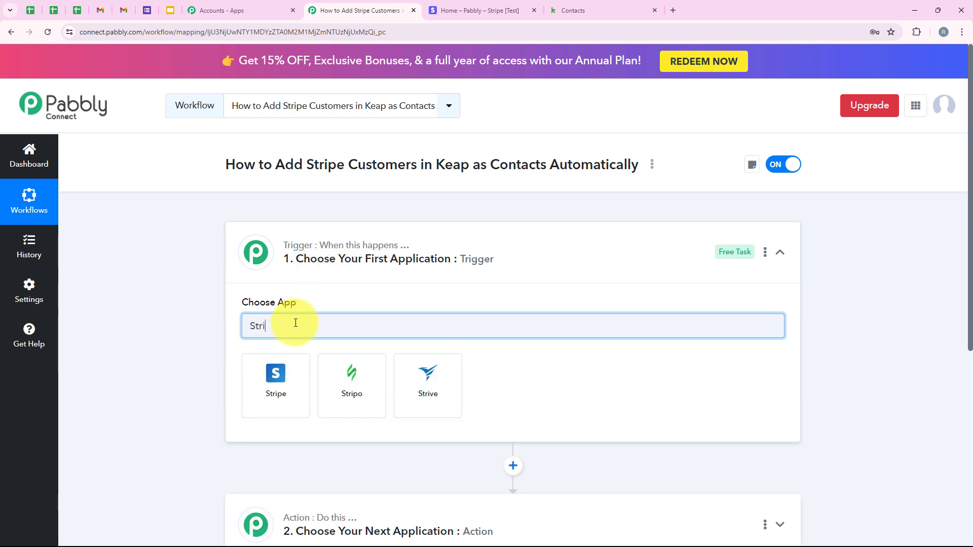
pyautogui.write('pe')
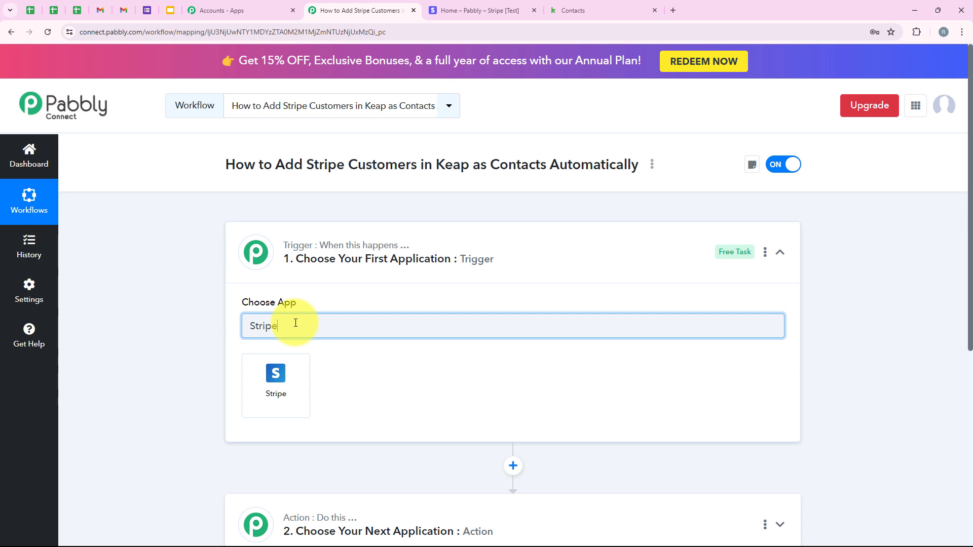
pyautogui.click(297, 376)
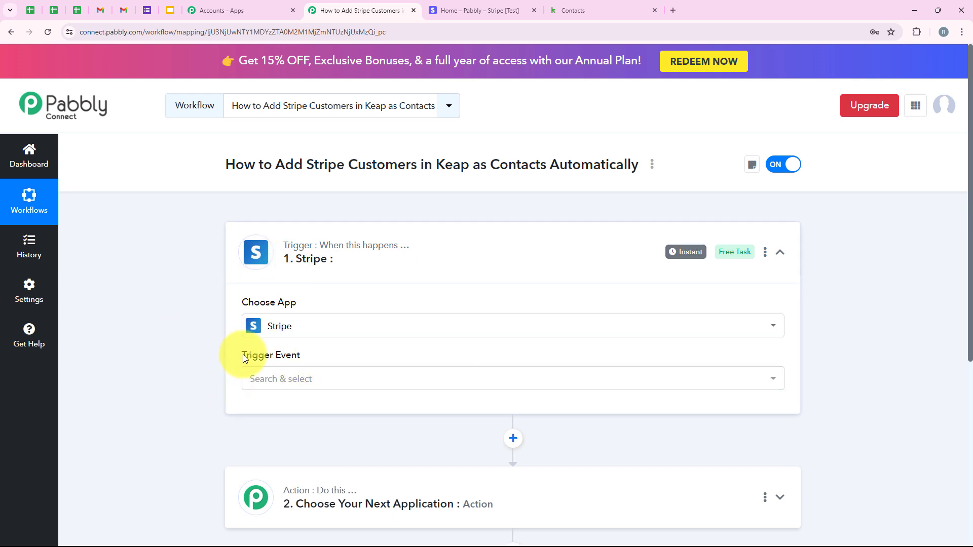
pyautogui.moveTo(243, 358); pyautogui.dragTo(333, 355)
pyautogui.click(334, 379)
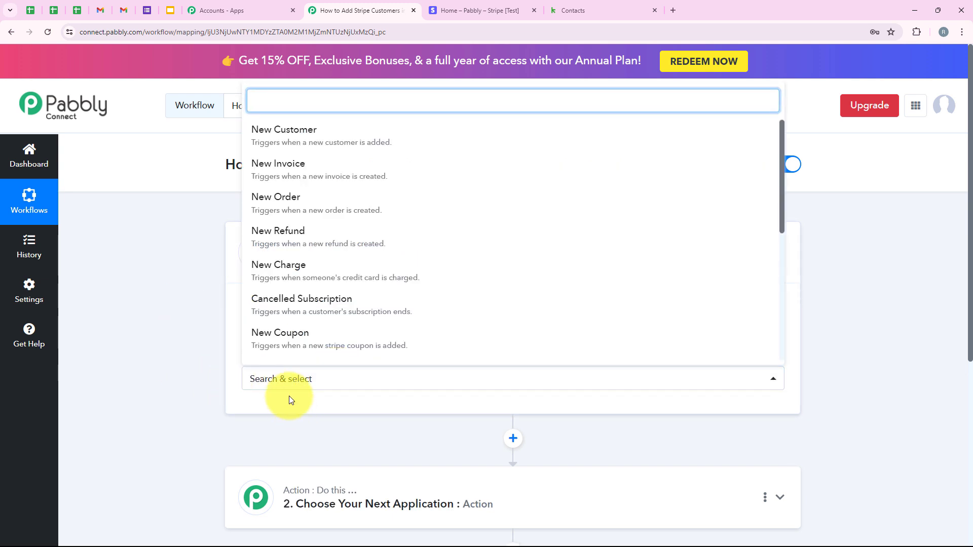
# - Set New Charge as the trigger event and copy its Pabbly webhook URL
pyautogui.click(322, 268)
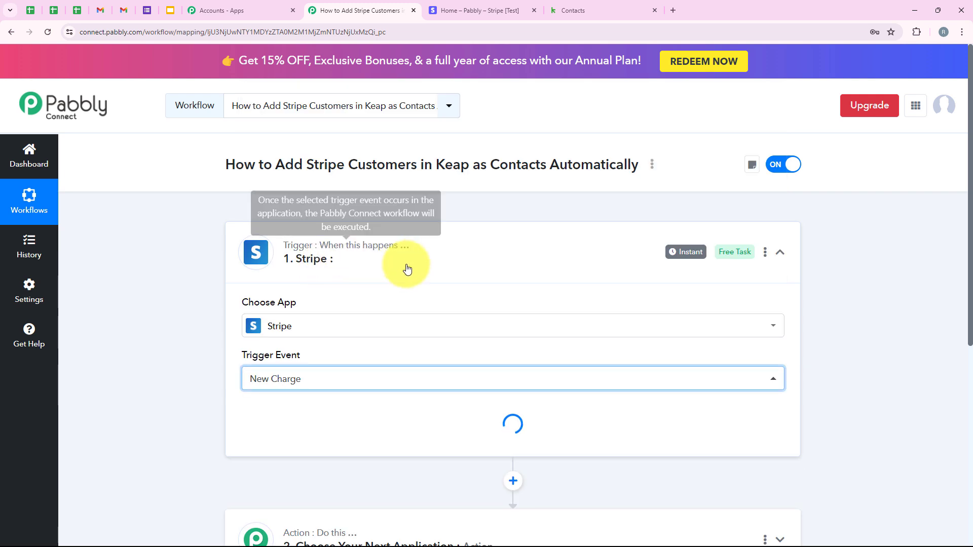
pyautogui.scroll(-3, 496, 262)
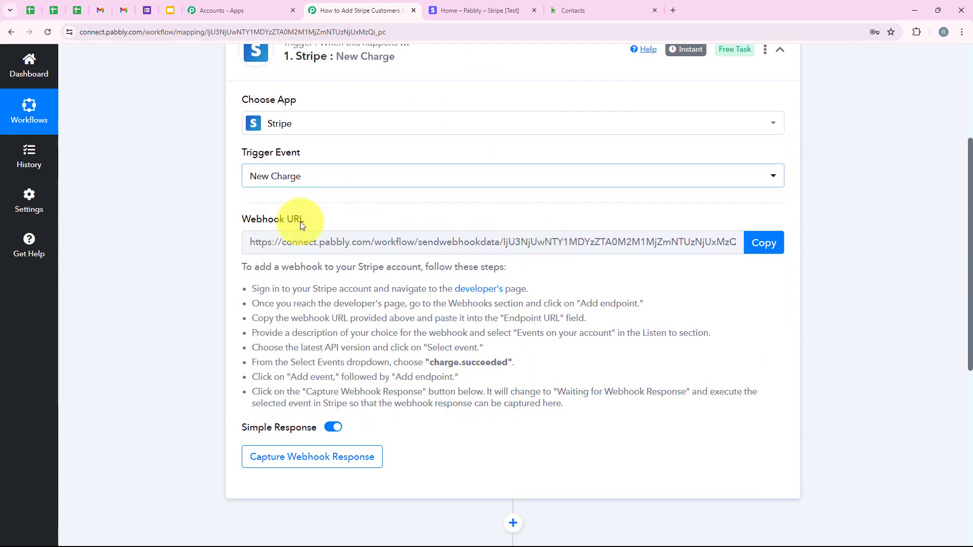
pyautogui.scroll(1, 250, 234)
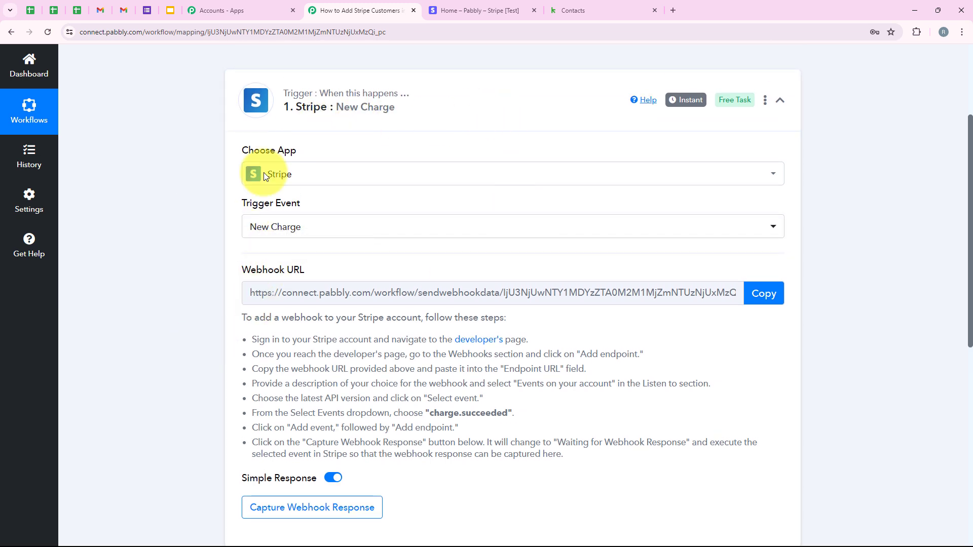
pyautogui.click(763, 300)
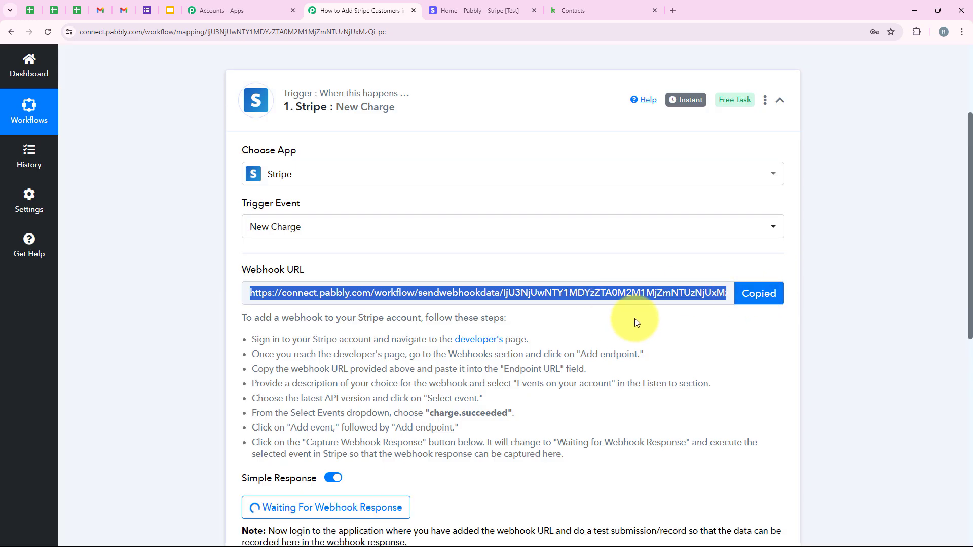
pyautogui.scroll(-1, 161, 331)
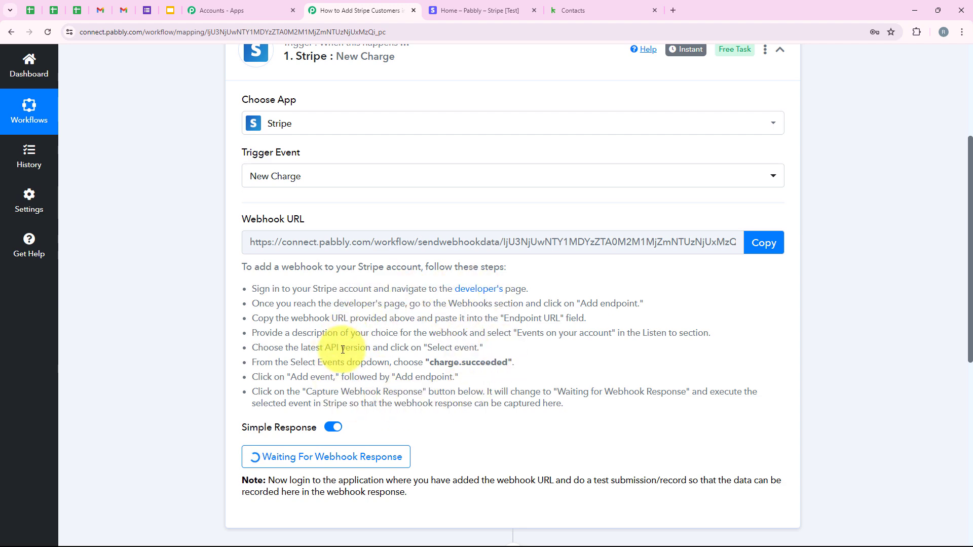
pyautogui.click(448, 10)
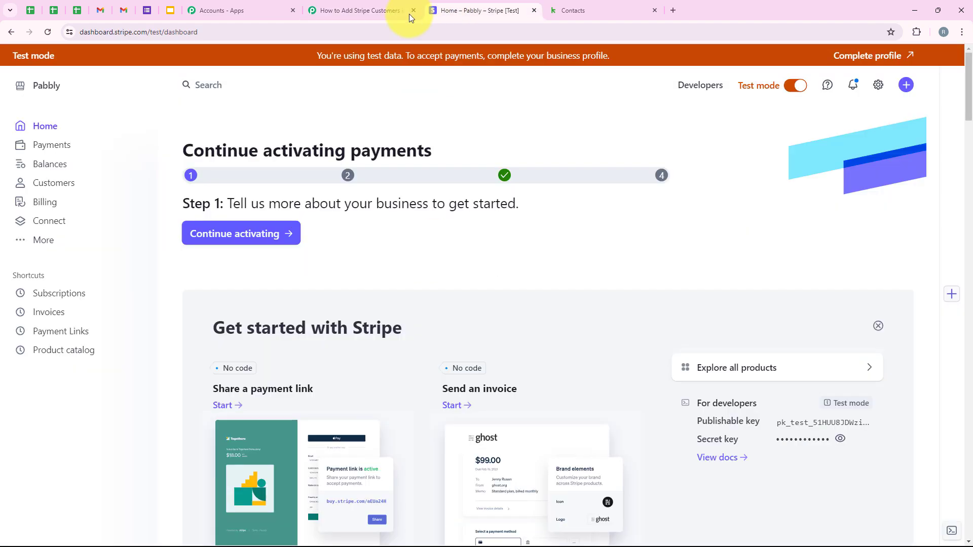
# - Add a new Stripe webhook endpoint with the pasted Pabbly webhook URL
pyautogui.click(693, 96)
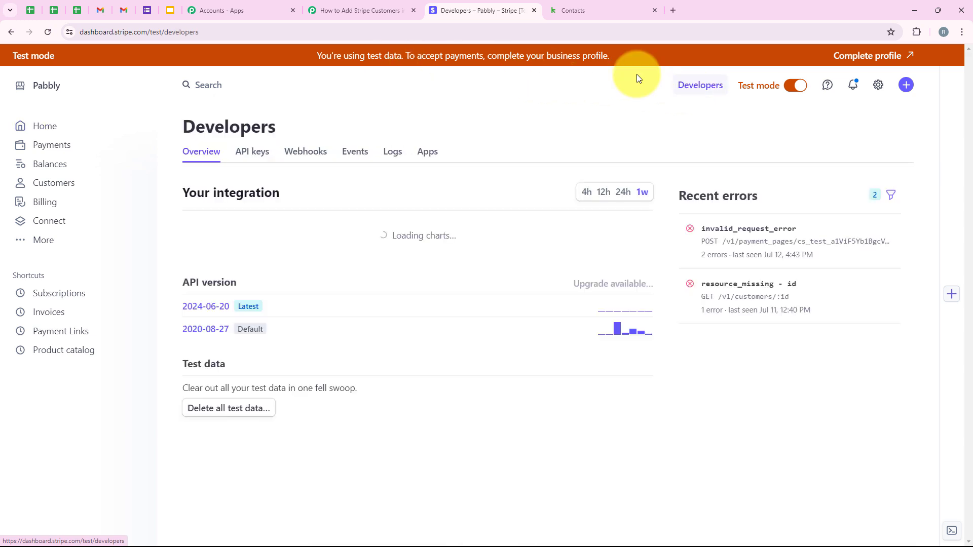
pyautogui.click(310, 157)
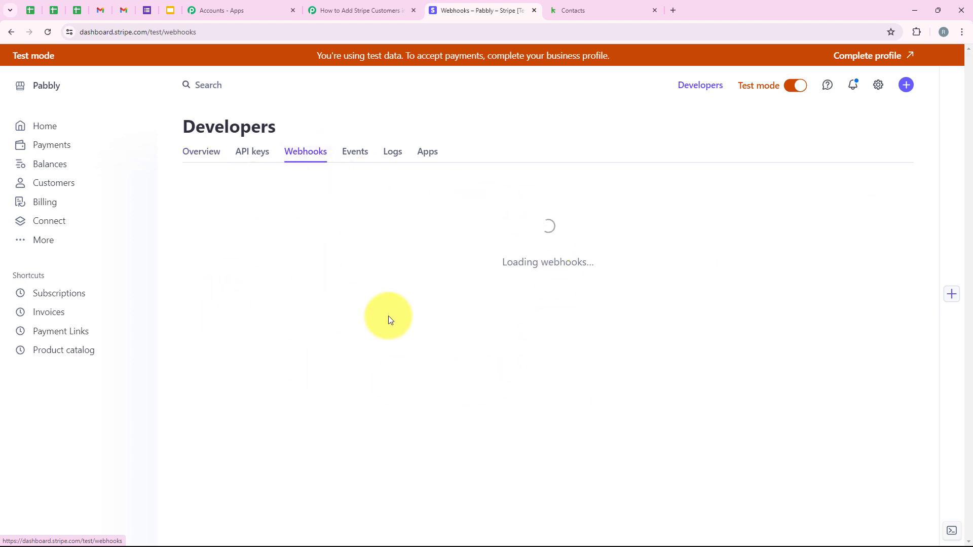
pyautogui.click(856, 221)
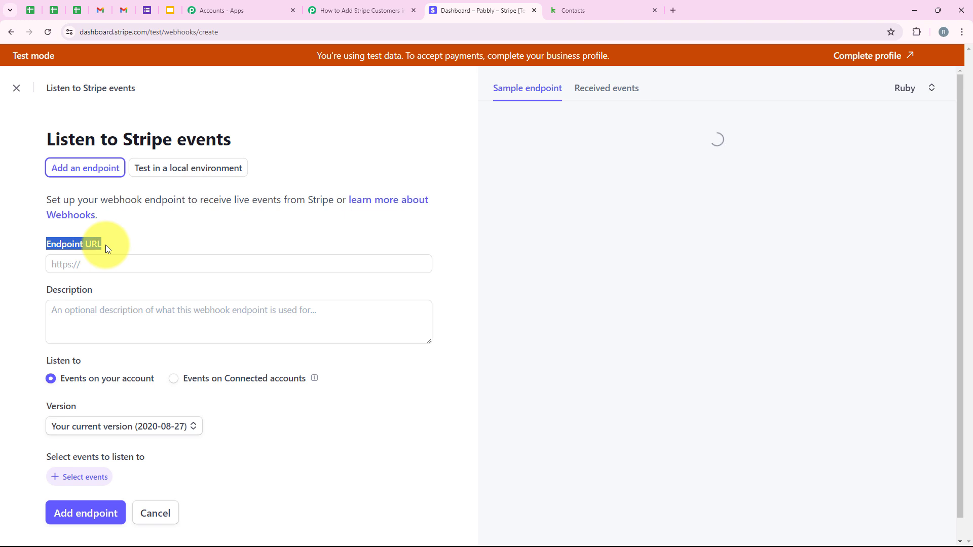
pyautogui.click(105, 261)
pyautogui.rightClick(104, 261)
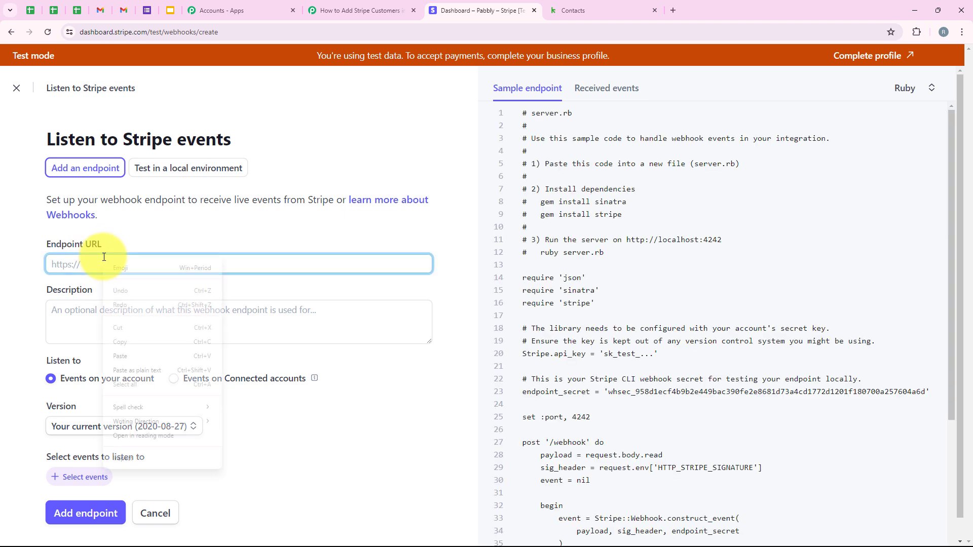
pyautogui.click(131, 355)
# - Leave the description empty and choose the Latest API version, 2024-06-20
pyautogui.scroll(-1, 167, 258)
pyautogui.click(131, 288)
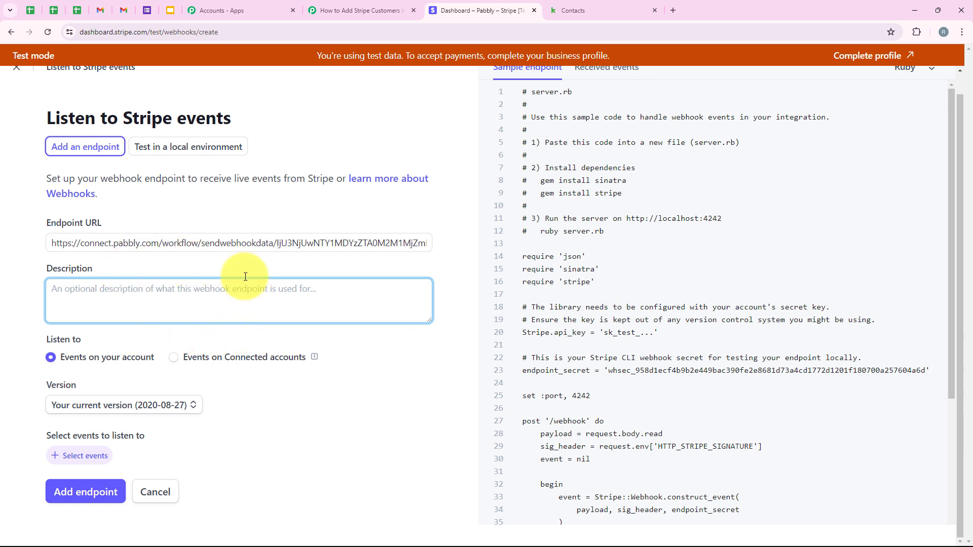
pyautogui.click(66, 340)
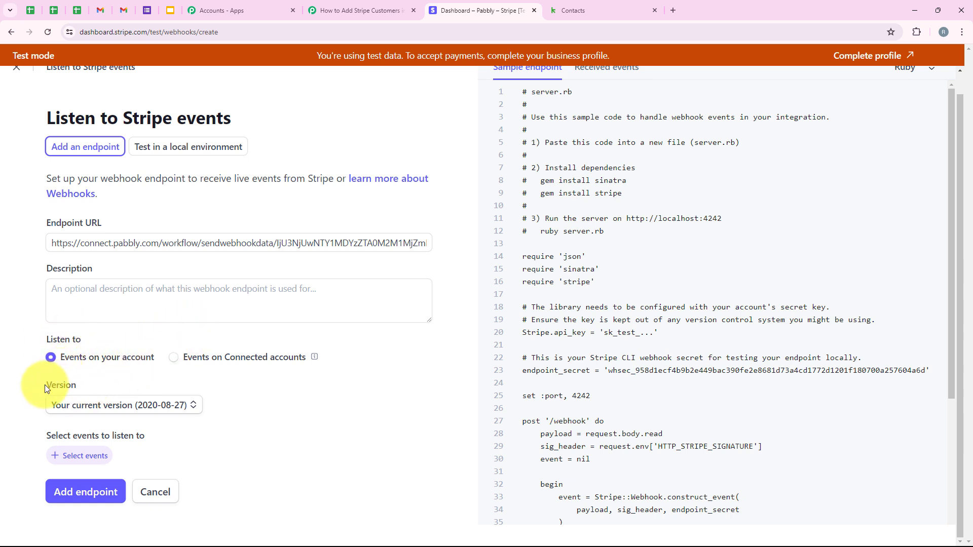
pyautogui.click(81, 405)
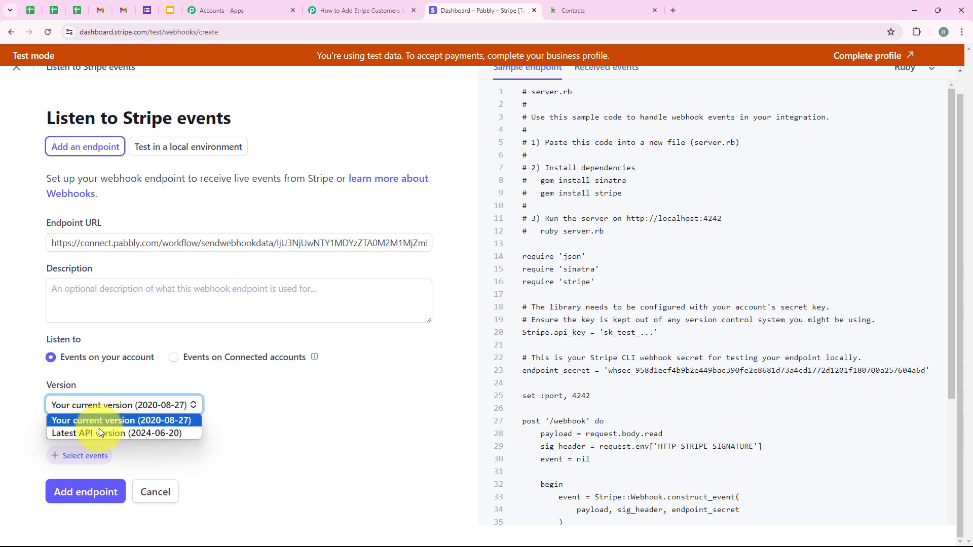
pyautogui.click(99, 433)
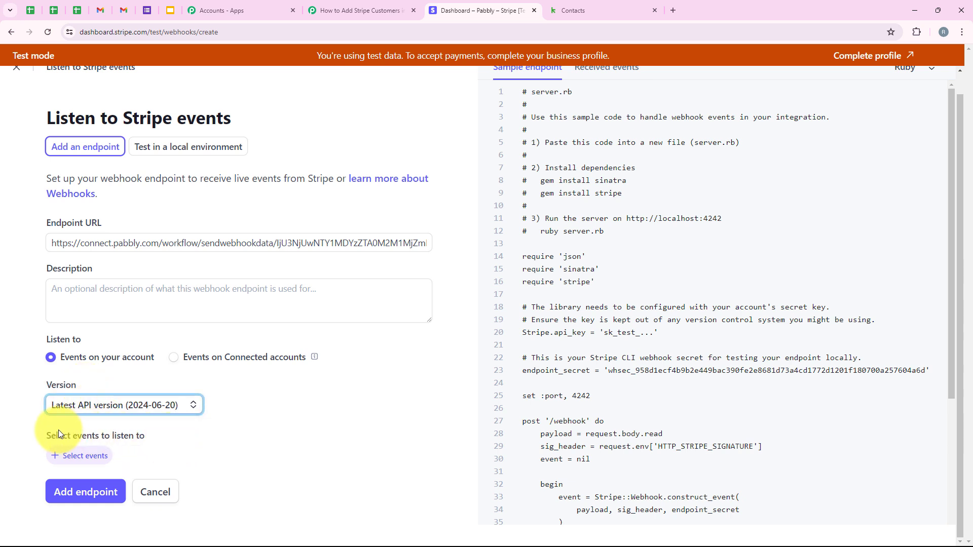
pyautogui.moveTo(47, 436); pyautogui.dragTo(110, 436)
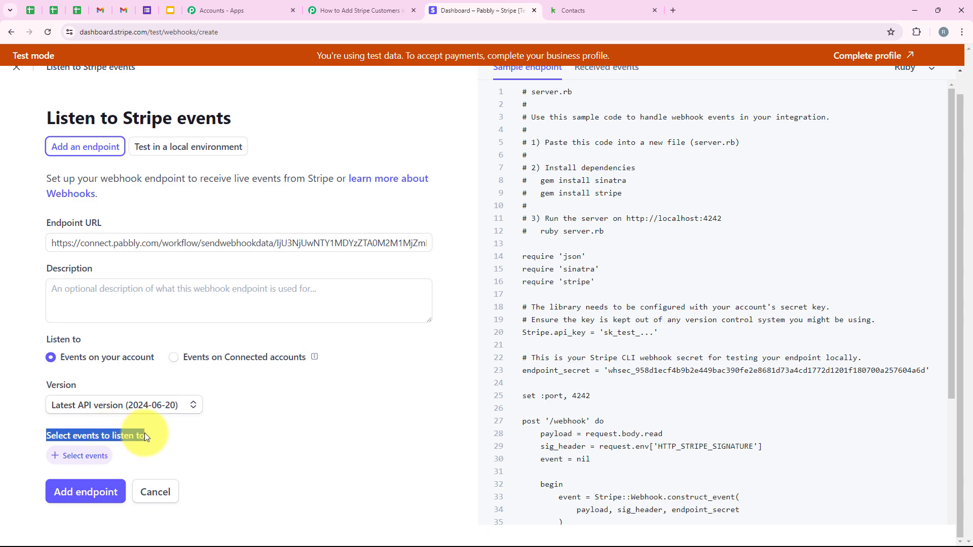
pyautogui.click(199, 424)
pyautogui.click(366, 10)
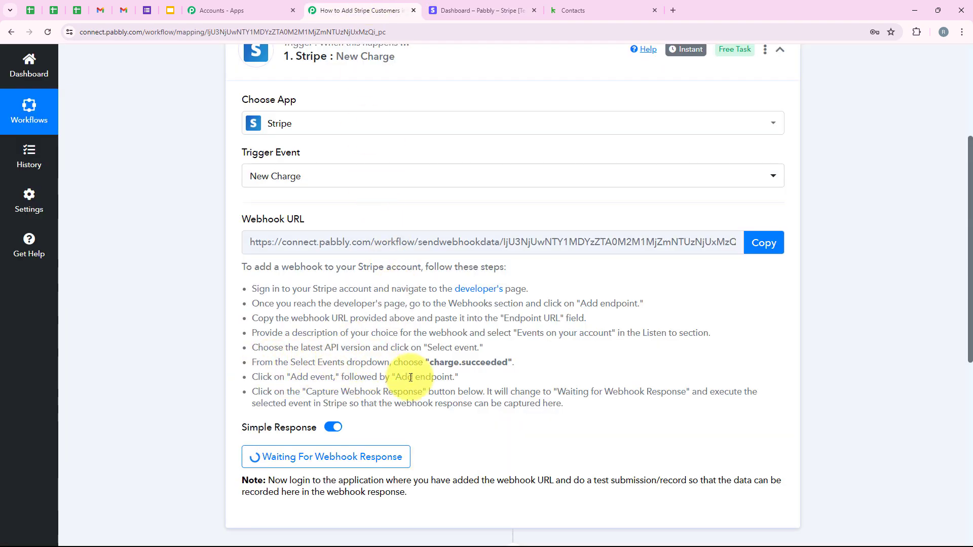
pyautogui.click(472, 5)
# - Search 'Charge S' and add the charge.succeeded event to the endpoint
pyautogui.click(87, 452)
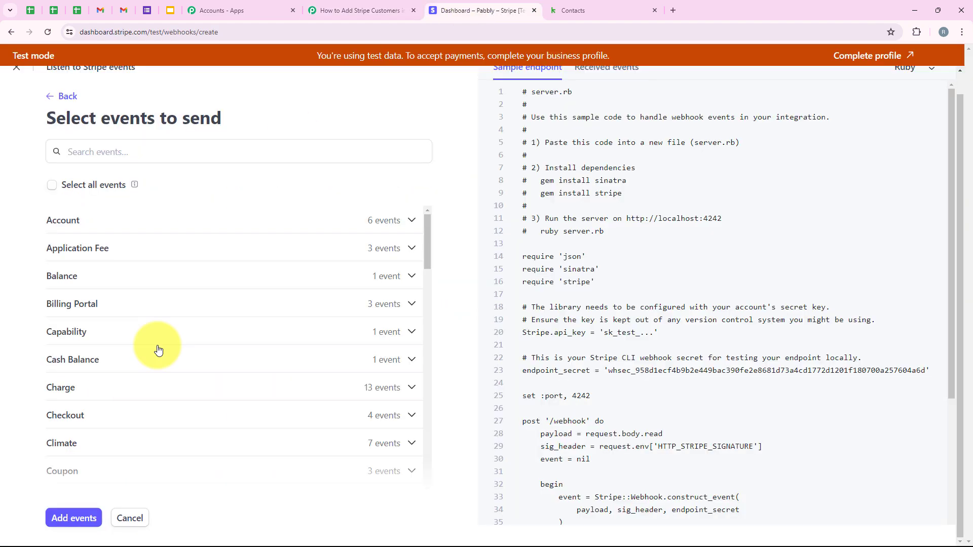
pyautogui.click(171, 154)
pyautogui.write('C')
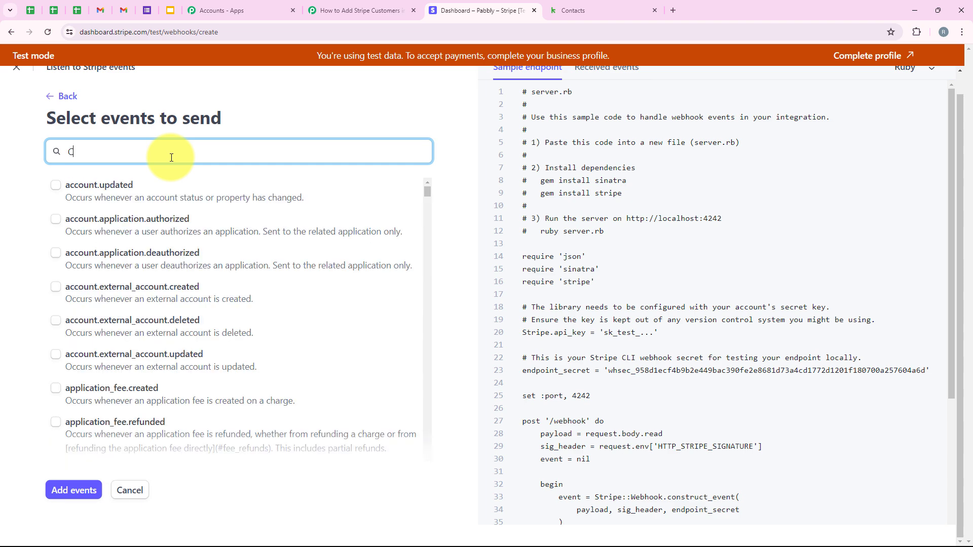
pyautogui.write('harge S')
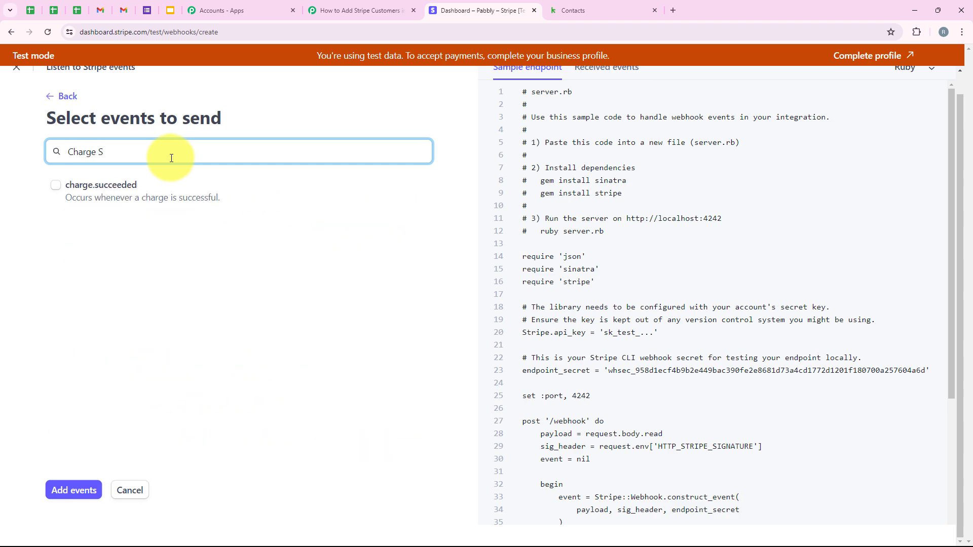
pyautogui.click(137, 189)
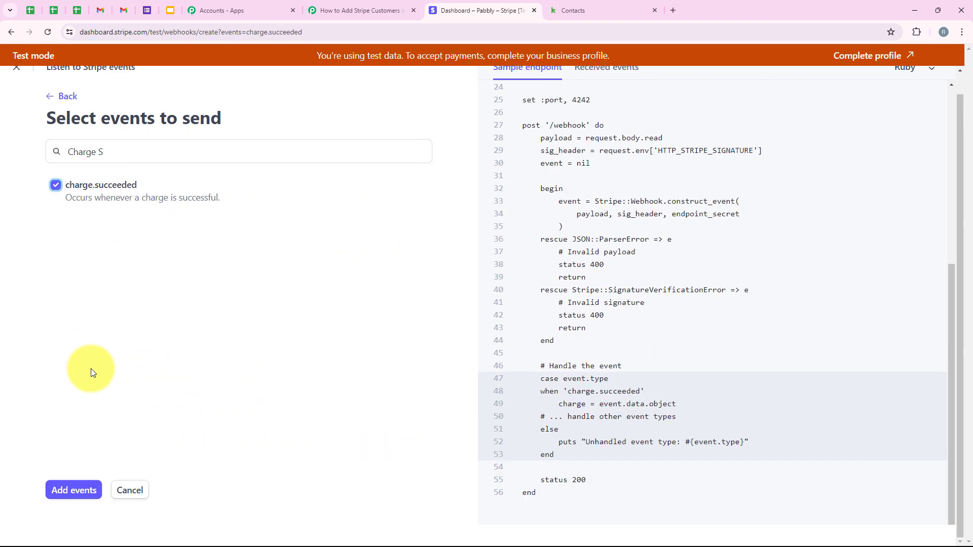
pyautogui.click(77, 490)
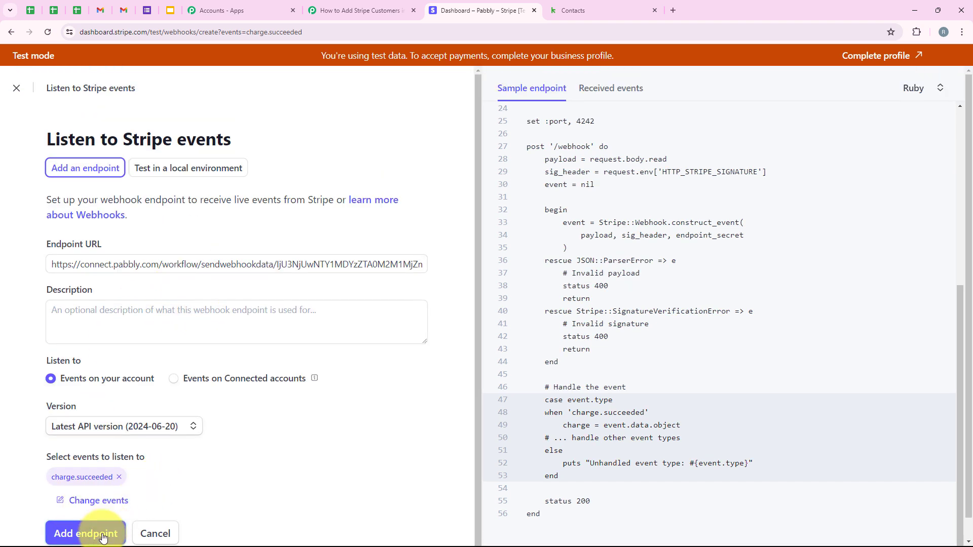
# - Save the endpoint so it is enabled and waiting for charge.succeeded events
pyautogui.click(103, 536)
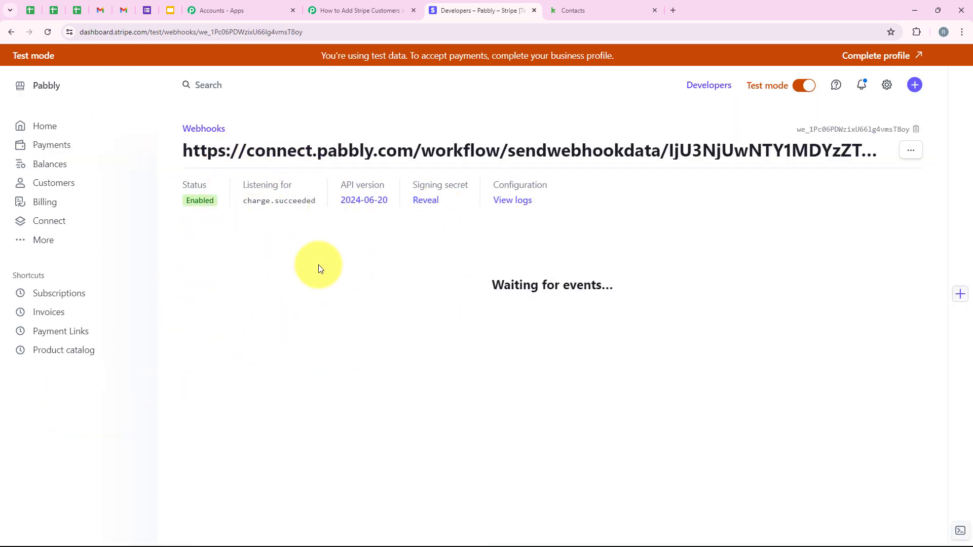
pyautogui.moveTo(454, 282); pyautogui.dragTo(624, 281)
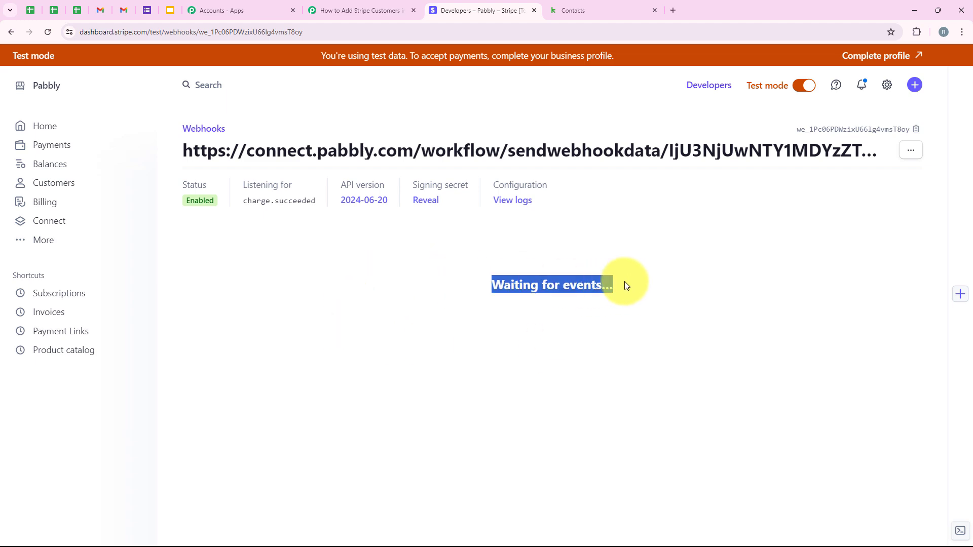
pyautogui.click(510, 322)
pyautogui.click(334, 10)
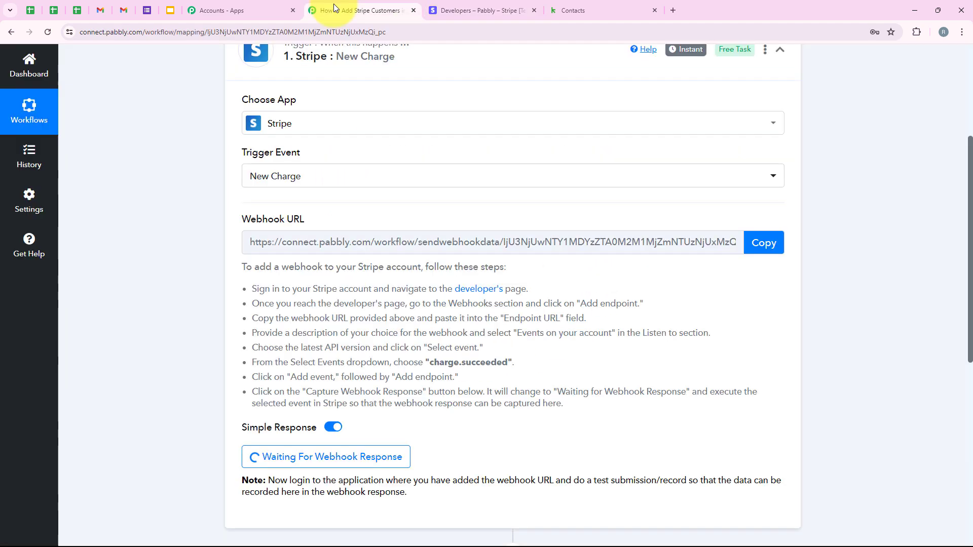
pyautogui.scroll(-4, 363, 152)
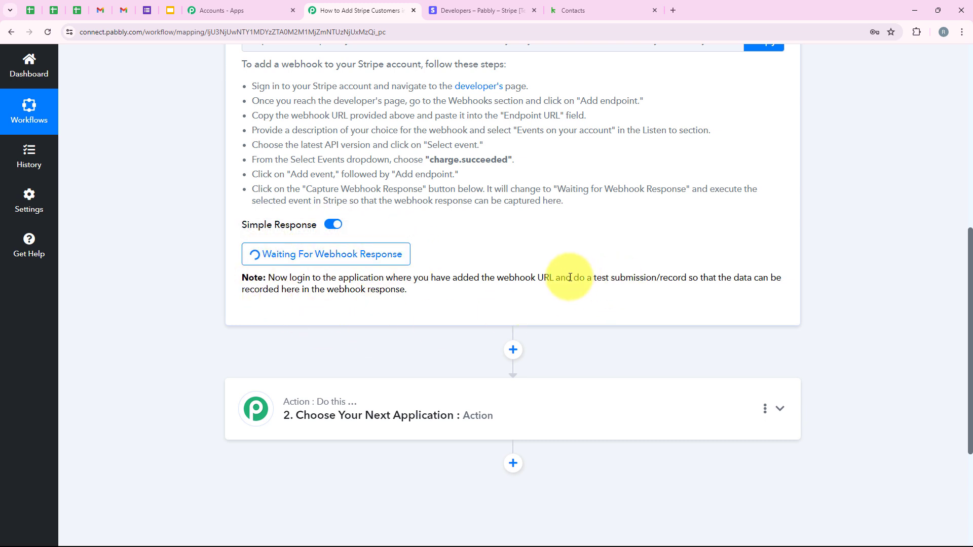
pyautogui.moveTo(572, 279); pyautogui.dragTo(684, 278)
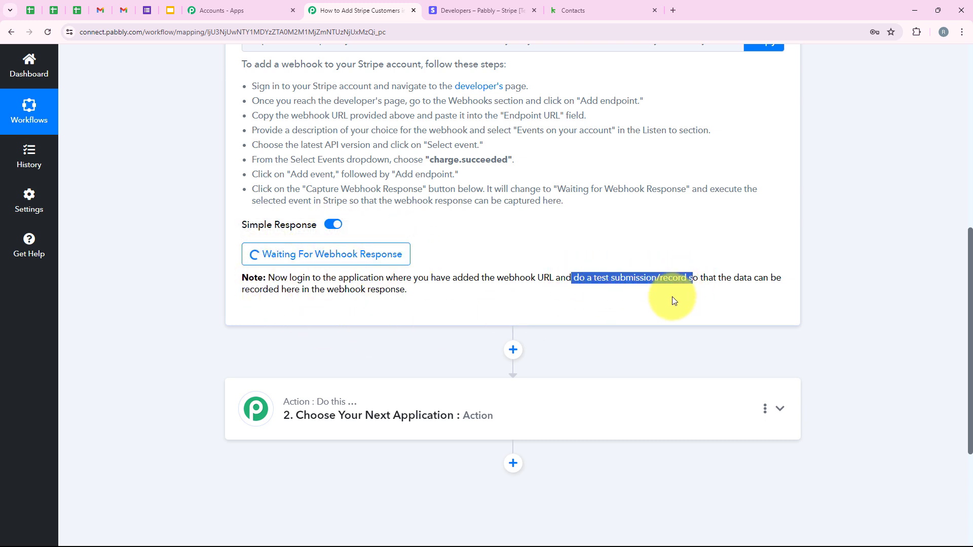
pyautogui.click(669, 297)
pyautogui.scroll(3, 669, 297)
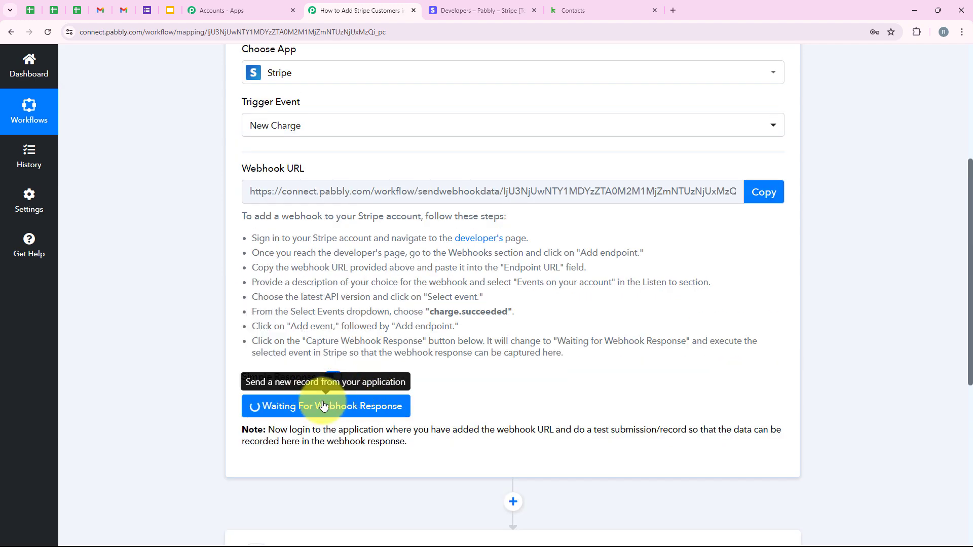
pyautogui.scroll(2, 471, 299)
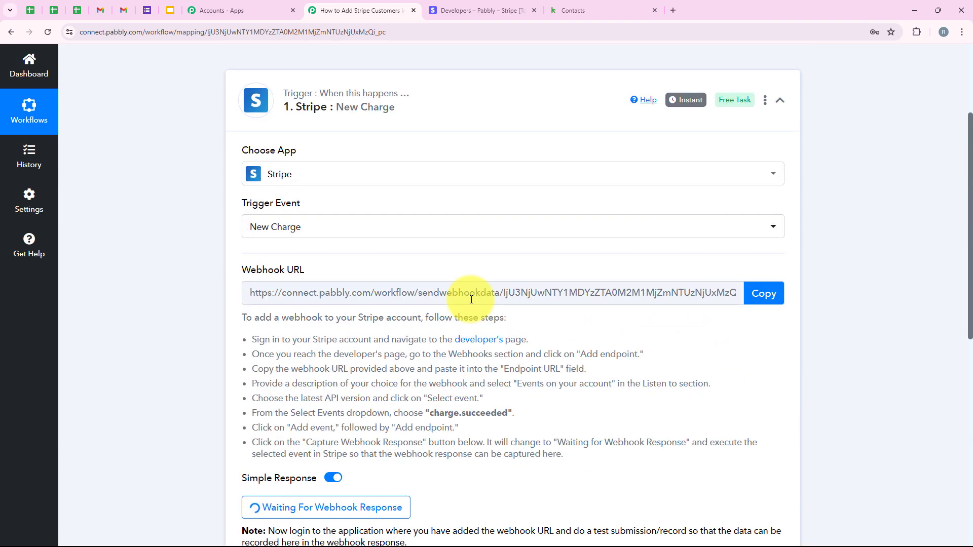
# - Copy the checkout URL of the 'Automation & AI Course Rs 999' payment link (₹999.00 INR)
pyautogui.click(436, 13)
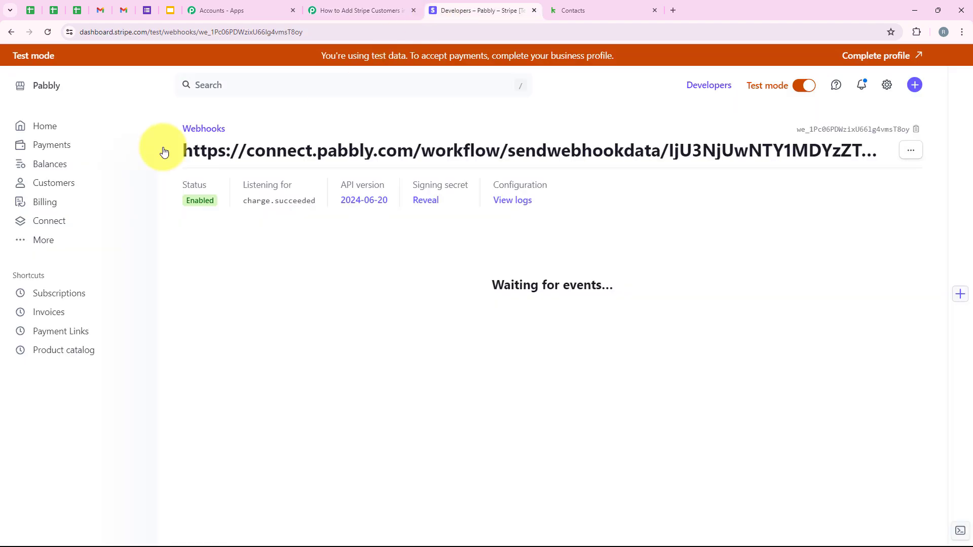
pyautogui.click(56, 332)
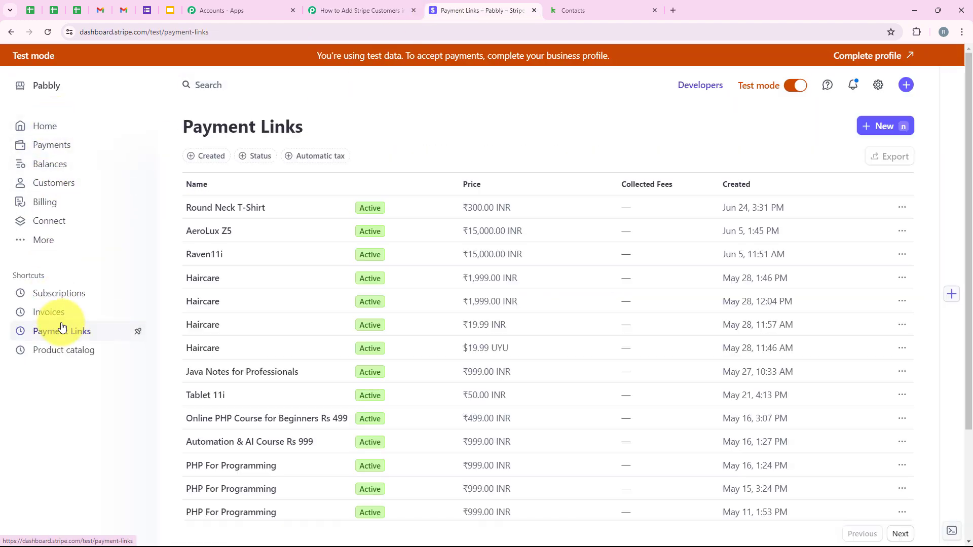
pyautogui.scroll(-2, 304, 197)
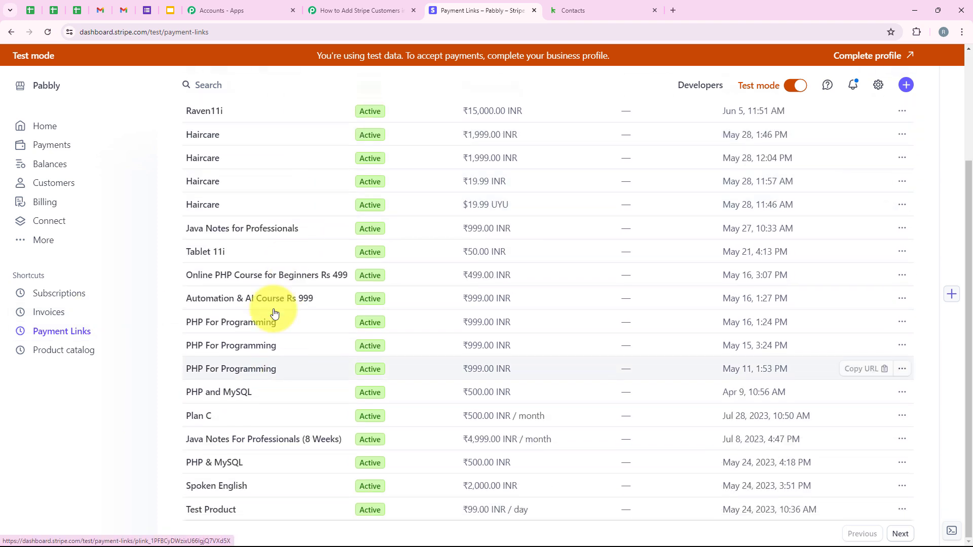
pyautogui.click(246, 310)
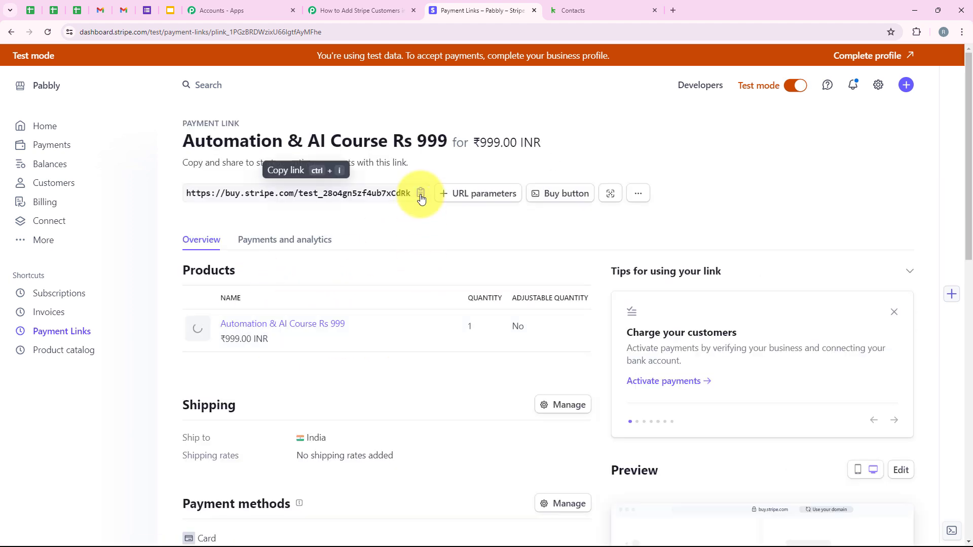
pyautogui.click(421, 195)
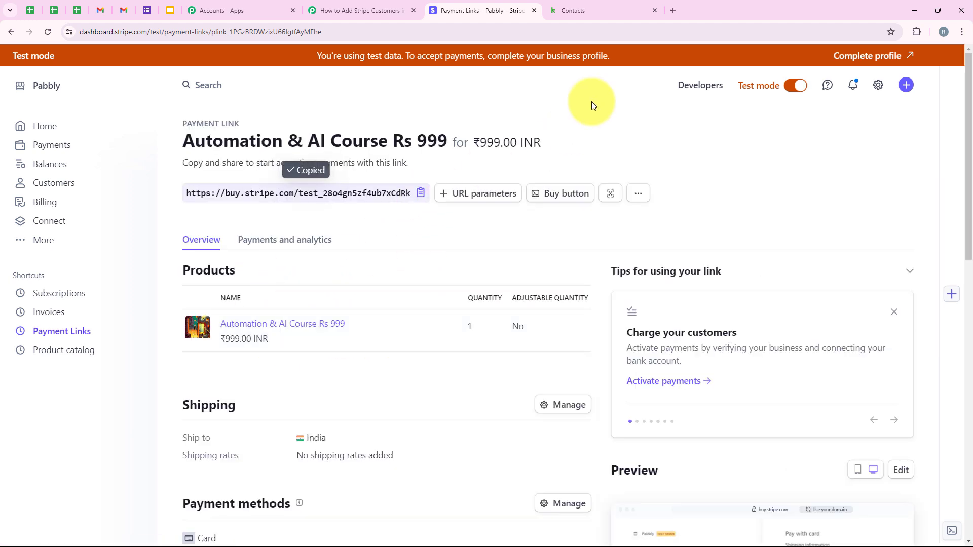
# - Load the Stripe payment link in a new tab and fill in email, phone and saved shipping address
pyautogui.click(674, 9)
pyautogui.hotkey('ctrl', 'v')
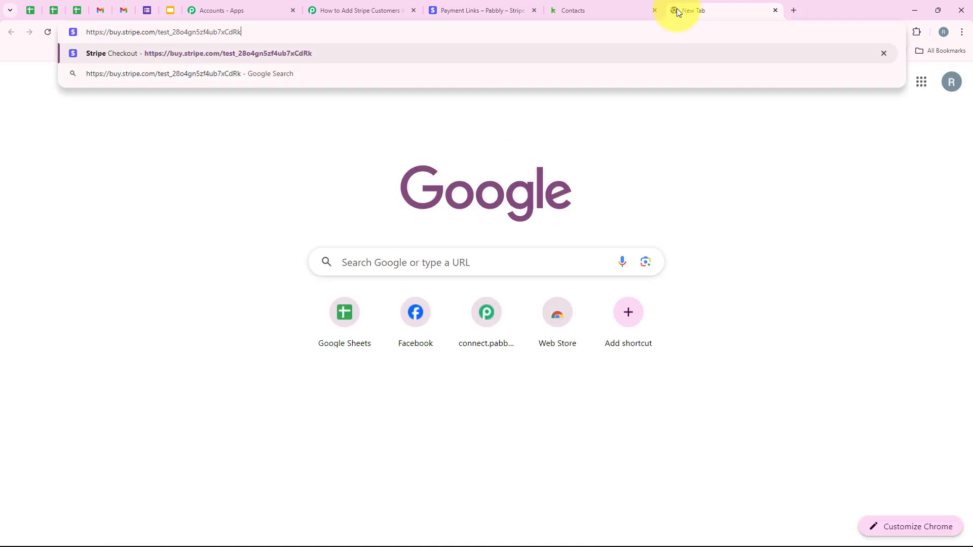
pyautogui.press('Return')
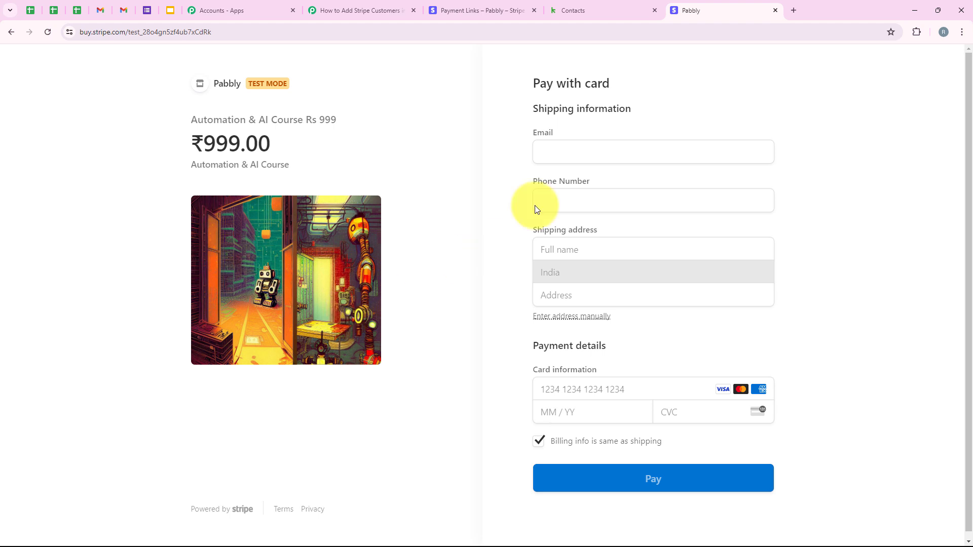
pyautogui.click(546, 161)
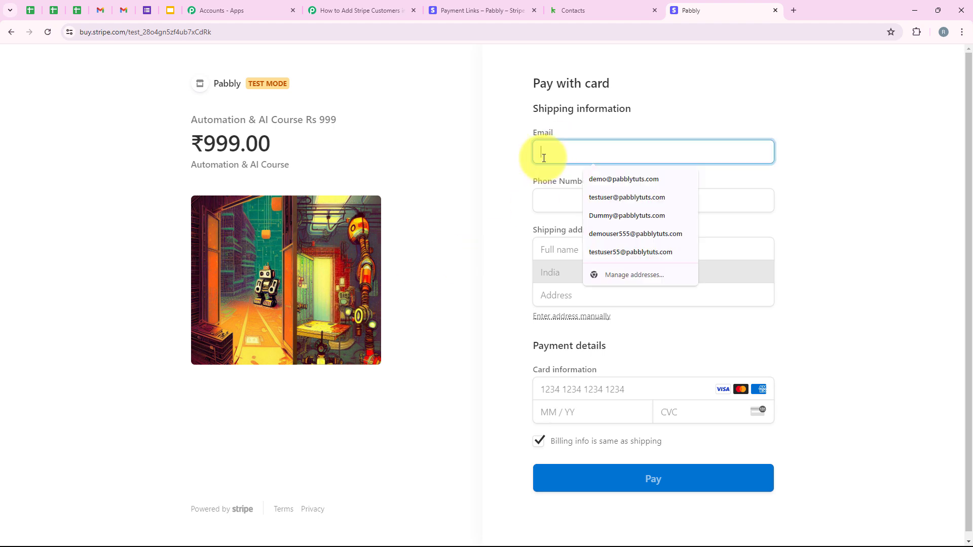
pyautogui.click(628, 182)
pyautogui.moveTo(533, 180); pyautogui.dragTo(588, 181)
pyautogui.click(594, 201)
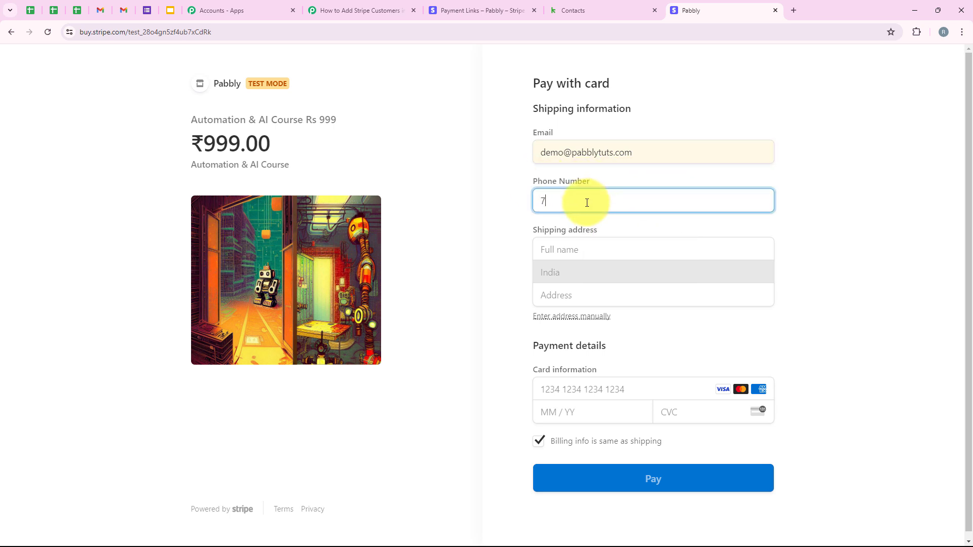
pyautogui.write('7777777777')
pyautogui.click(586, 249)
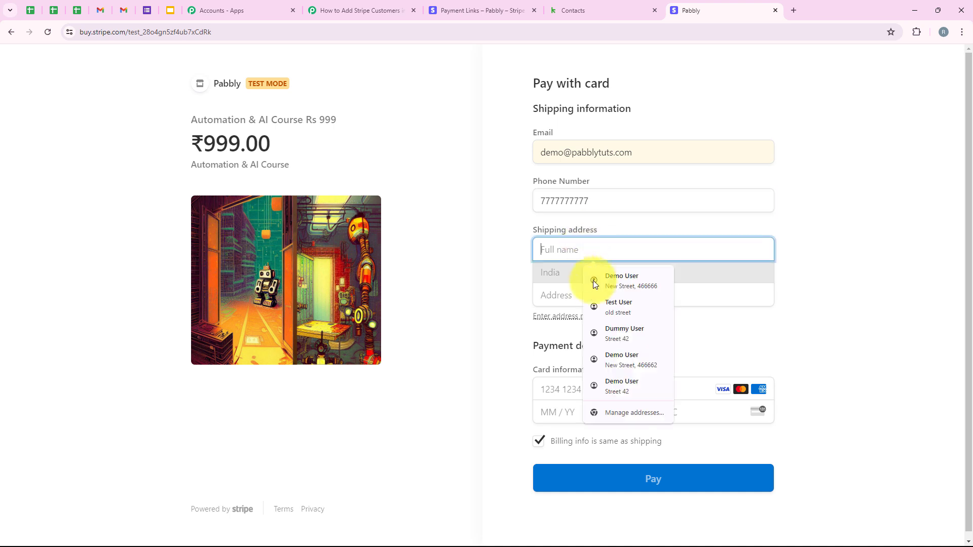
pyautogui.click(590, 279)
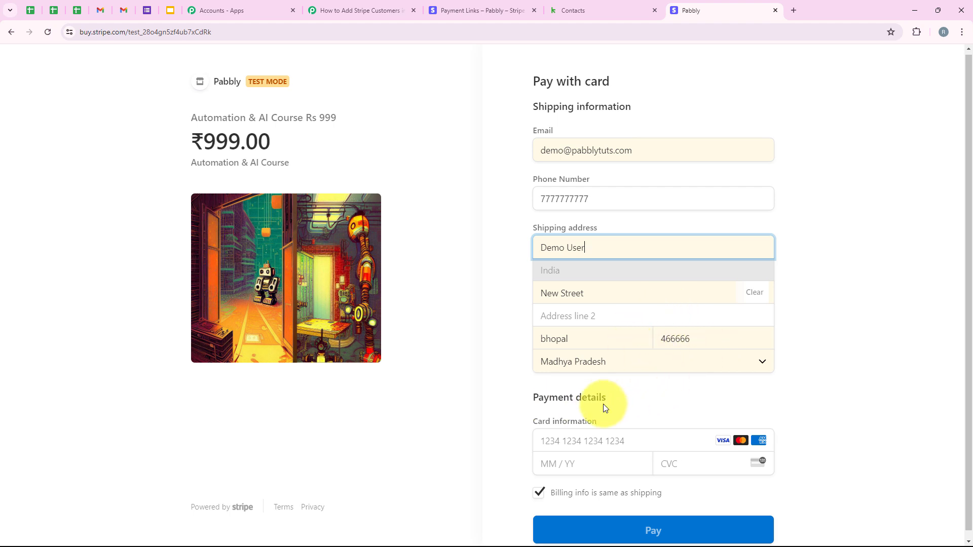
# - Pay ₹999.00 with the saved Visa test card and its CVC, reaching the thank-you confirmation
pyautogui.scroll(-1, 607, 406)
pyautogui.click(588, 433)
pyautogui.click(598, 461)
pyautogui.click(692, 453)
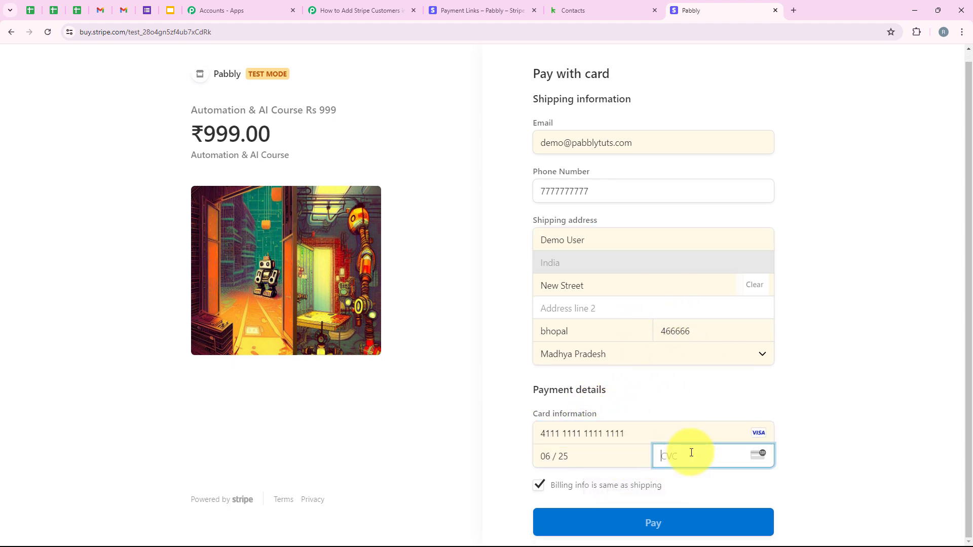
pyautogui.write('123')
pyautogui.click(680, 522)
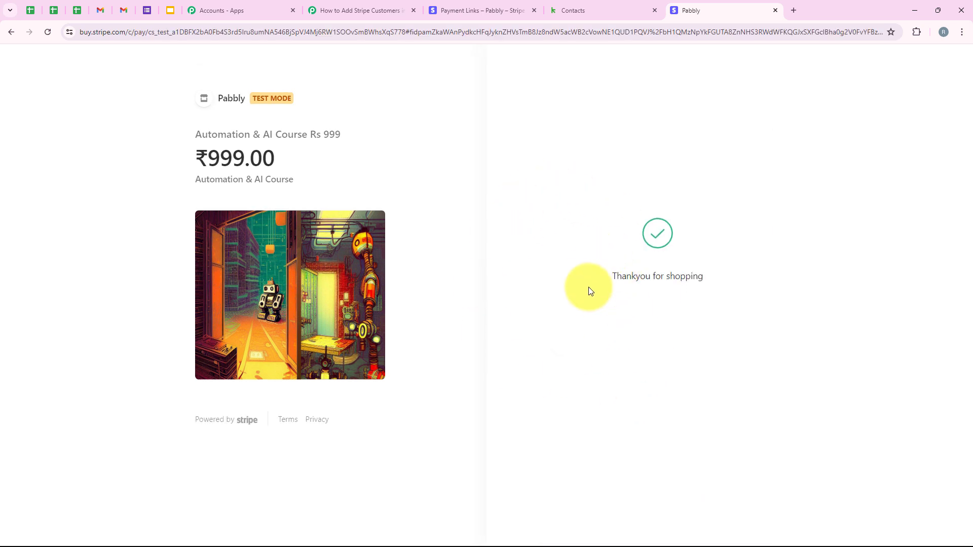
pyautogui.moveTo(613, 284); pyautogui.dragTo(706, 279)
pyautogui.click(666, 299)
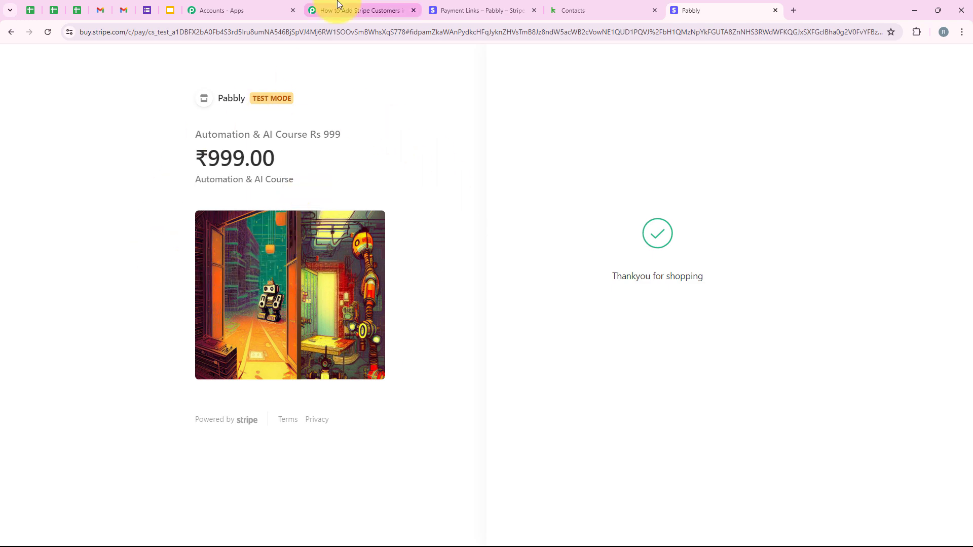
# - Return to the Pabbly workflow and scroll the Stripe Response Received data to the shipping details
pyautogui.click(337, 7)
pyautogui.scroll(-3, 395, 174)
pyautogui.scroll(-6, 407, 266)
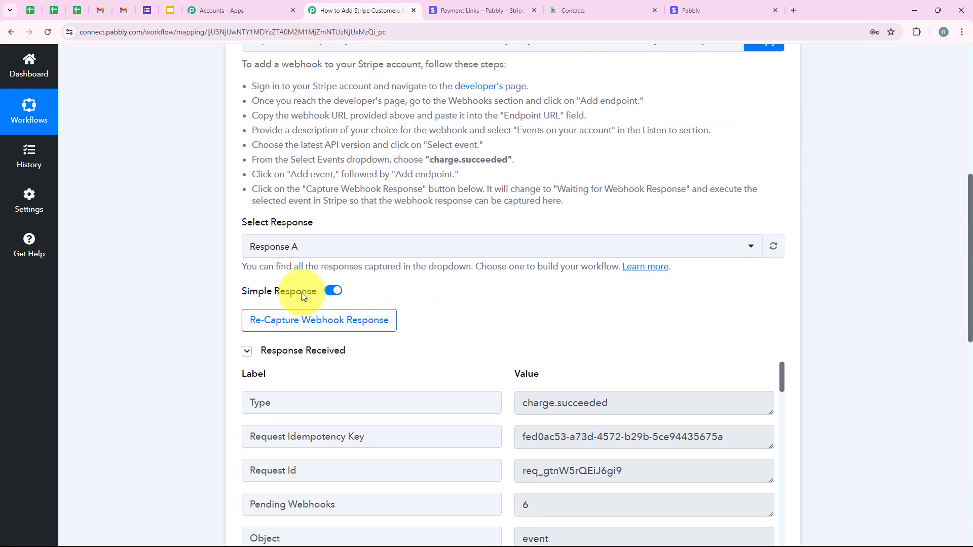
pyautogui.scroll(-10, 543, 203)
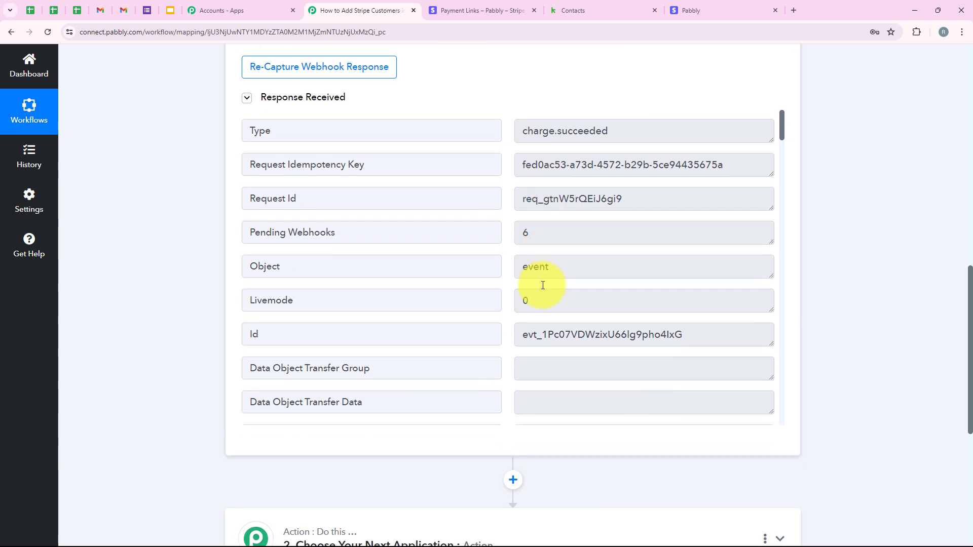
pyautogui.scroll(-1, 496, 284)
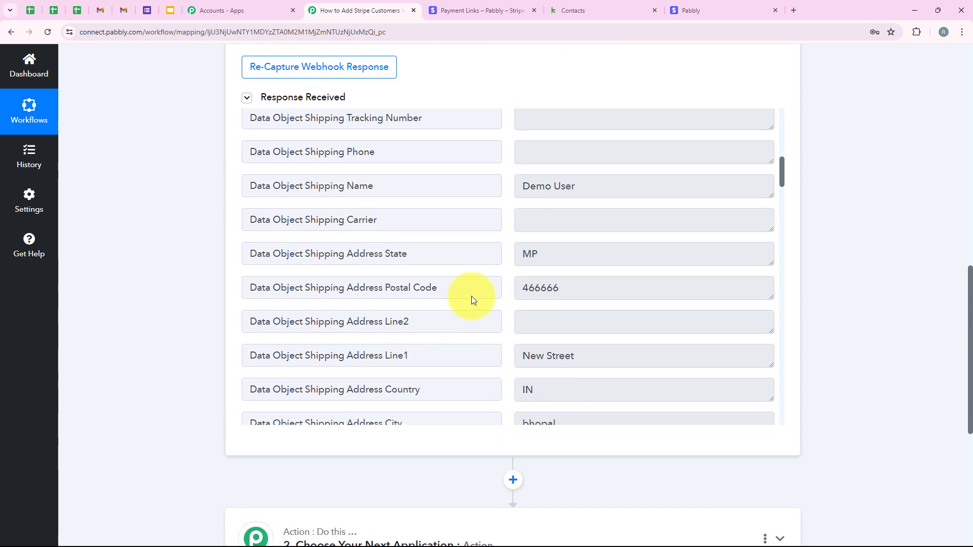
pyautogui.moveTo(627, 193); pyautogui.dragTo(256, 189)
pyautogui.scroll(-2, 654, 244)
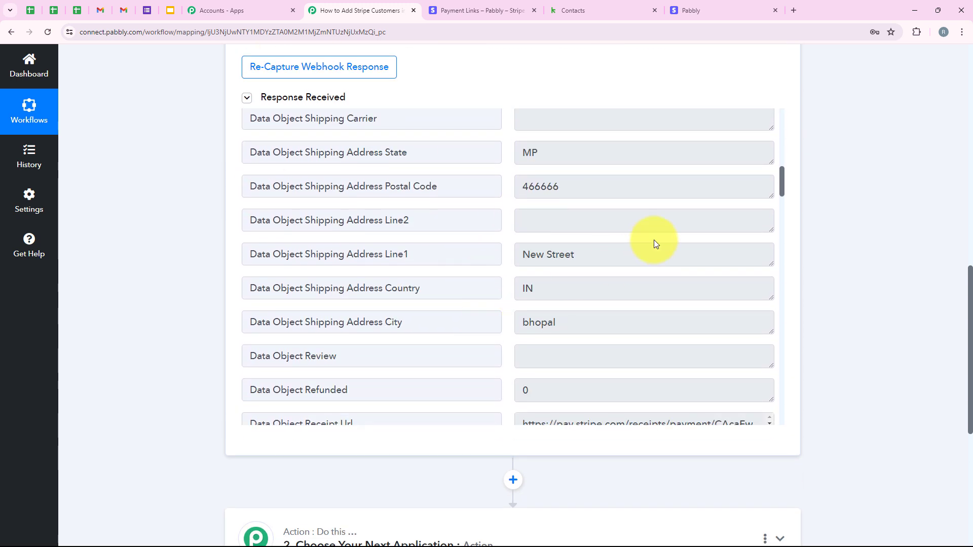
# - Highlight the captured street New Street, city bhopal, country IN and state MP
pyautogui.moveTo(620, 257); pyautogui.dragTo(482, 255)
pyautogui.moveTo(572, 321); pyautogui.dragTo(463, 328)
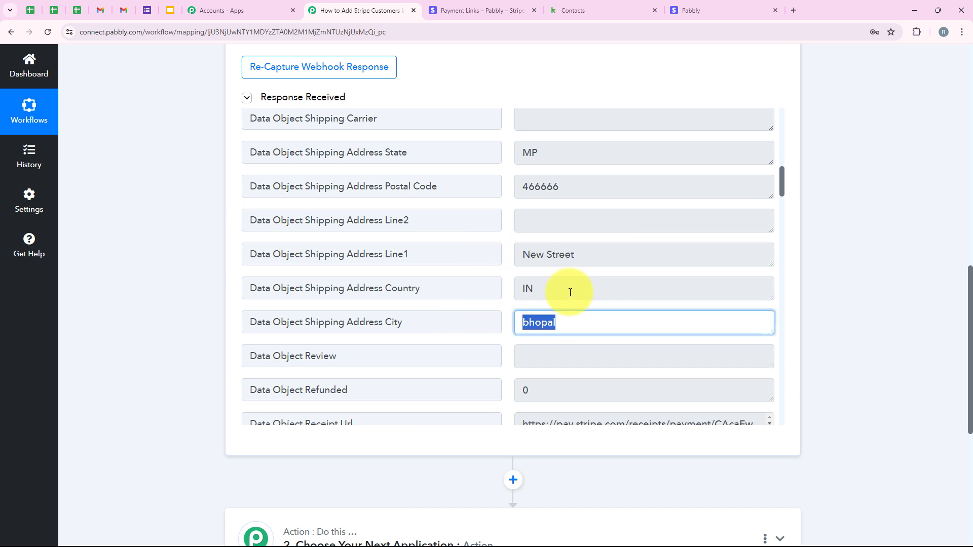
pyautogui.moveTo(571, 288); pyautogui.dragTo(504, 284)
pyautogui.moveTo(613, 161); pyautogui.dragTo(381, 169)
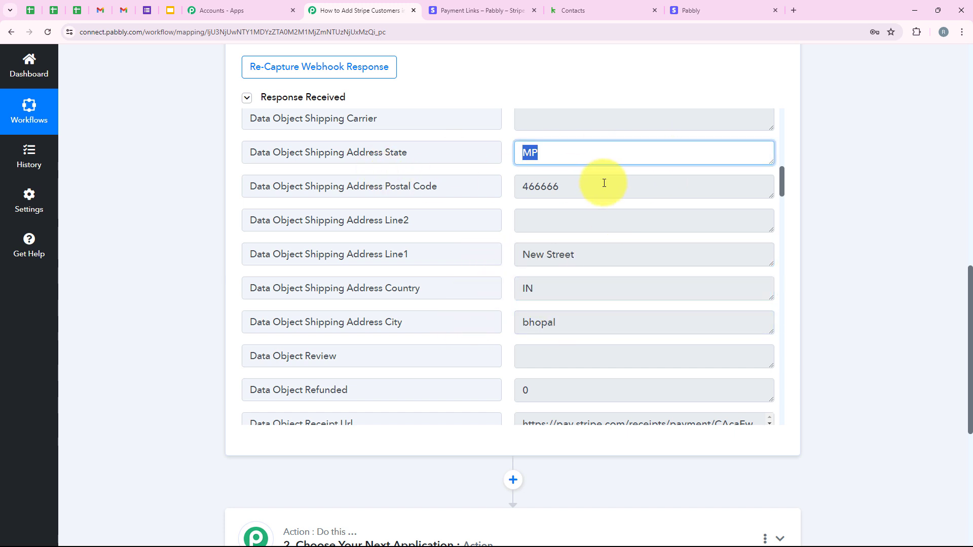
pyautogui.moveTo(603, 192); pyautogui.dragTo(495, 189)
pyautogui.scroll(-7, 511, 265)
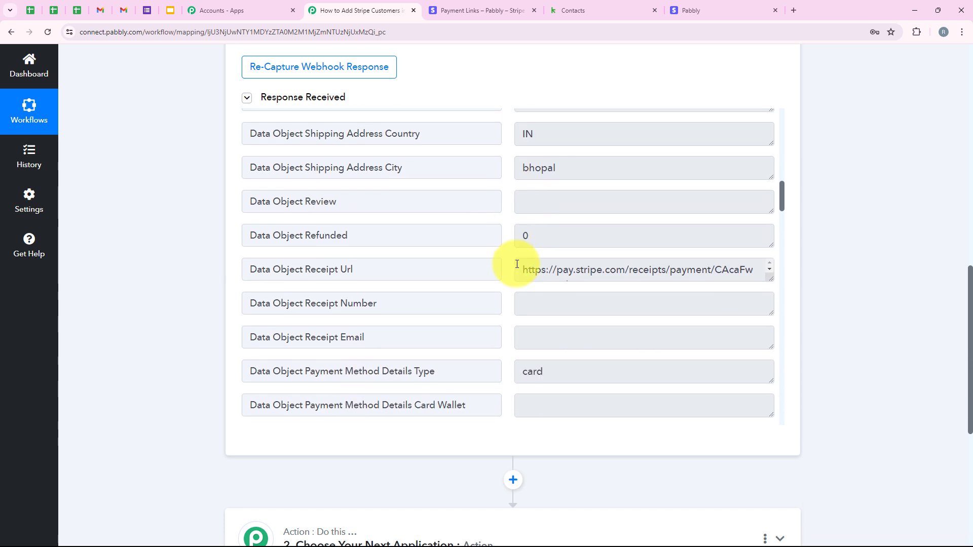
pyautogui.scroll(-3, 517, 265)
pyautogui.scroll(-4, 439, 276)
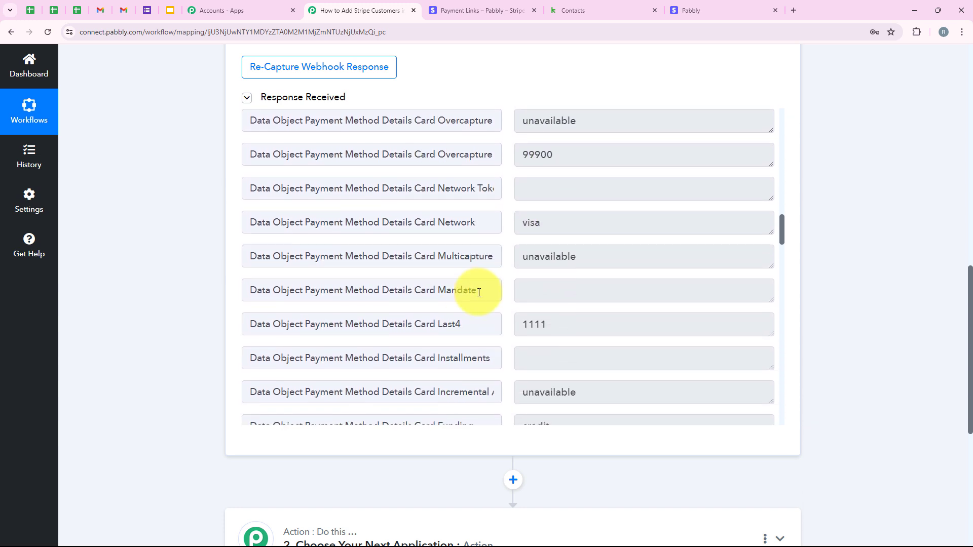
pyautogui.scroll(-7, 479, 293)
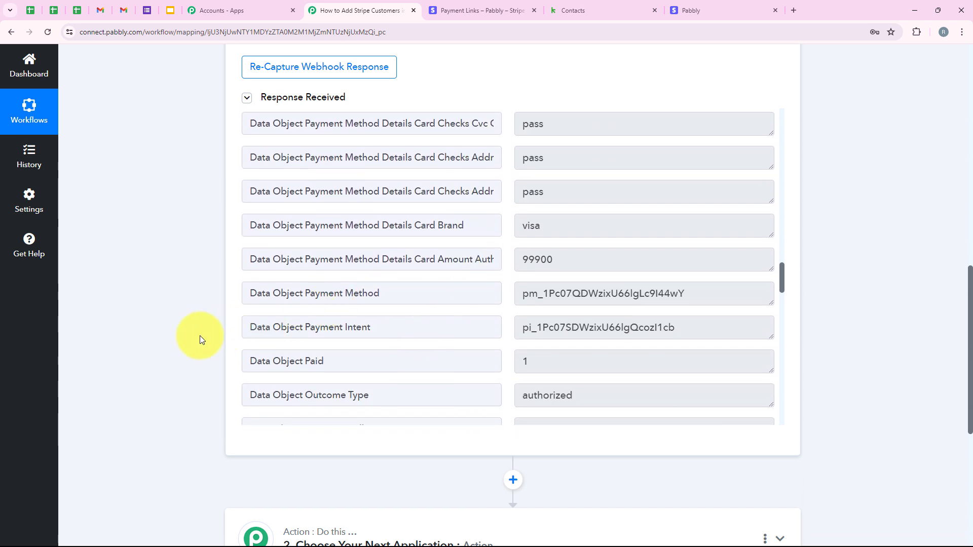
pyautogui.scroll(10, 167, 157)
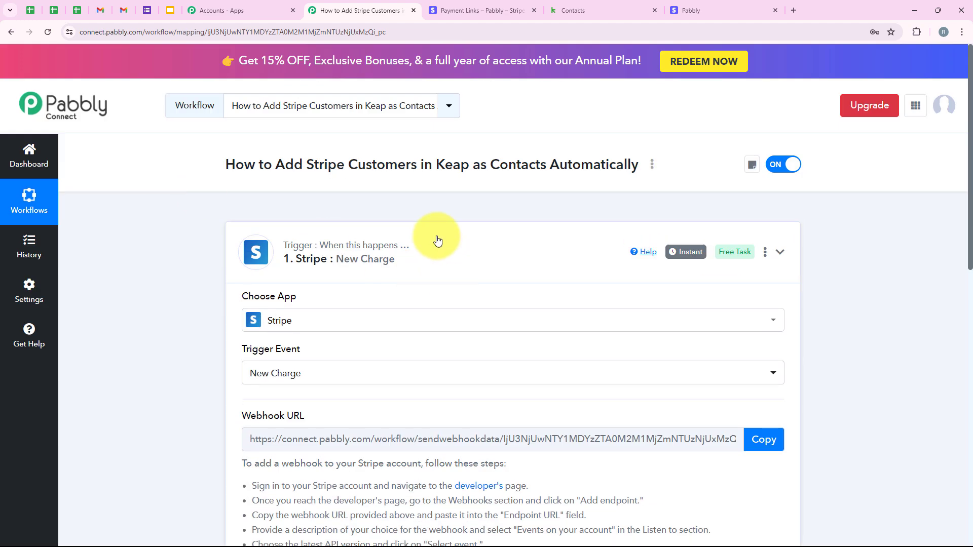
# - Set the second step's app to Infusionsoft by Keap (searched 'Kea') with event Create/Update Contact
pyautogui.click(438, 241)
pyautogui.click(396, 280)
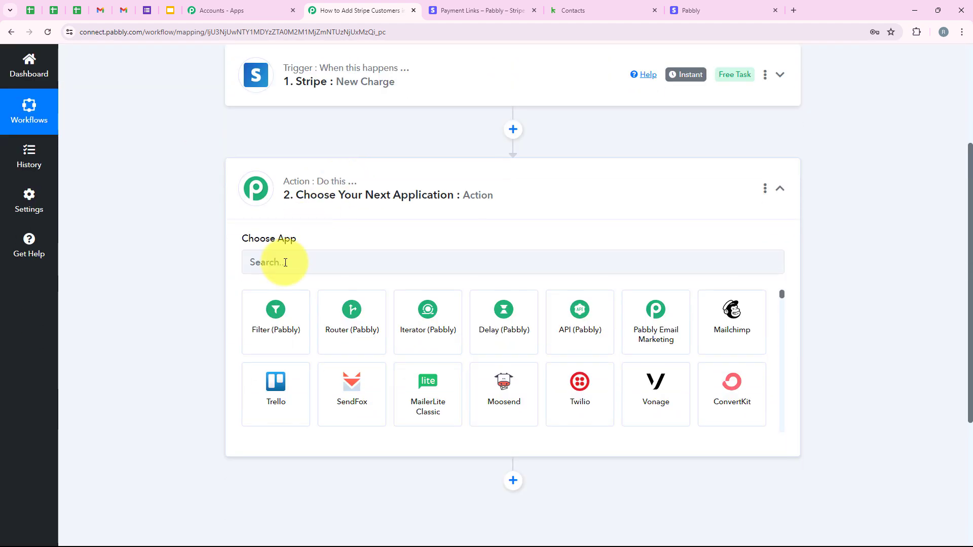
pyautogui.click(285, 263)
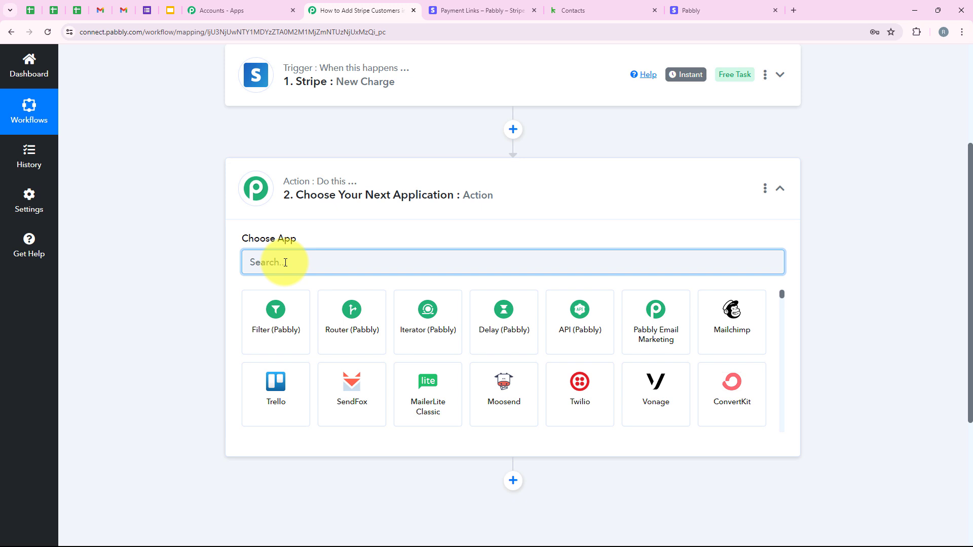
pyautogui.write('Keap')
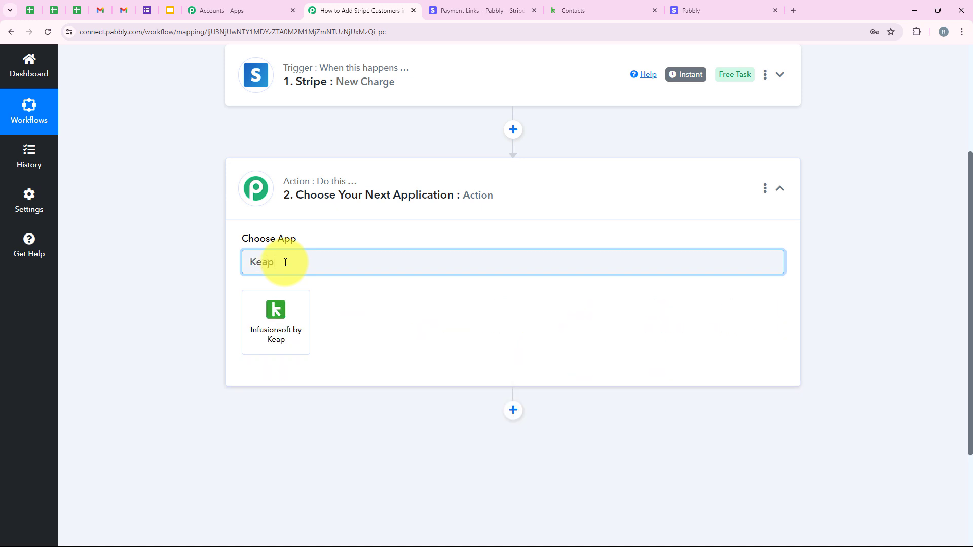
pyautogui.click(292, 338)
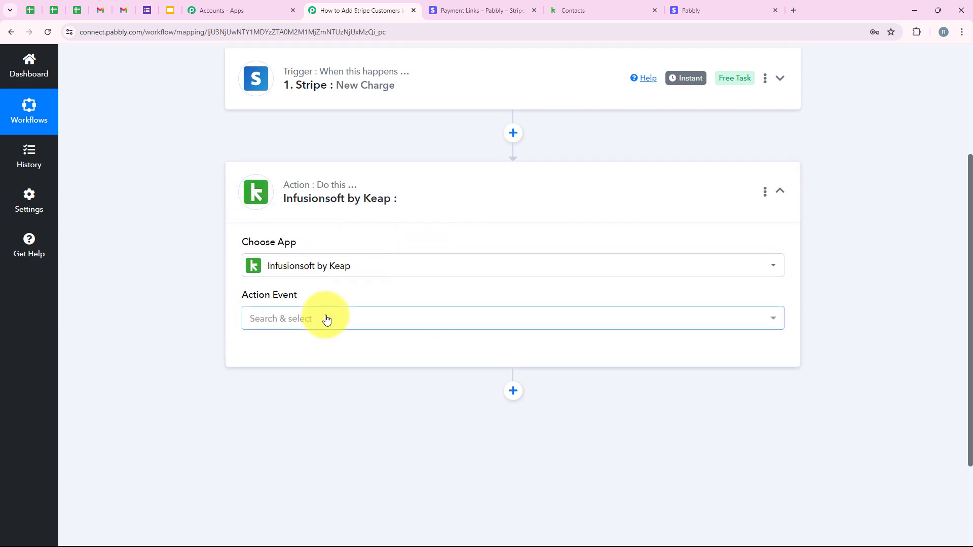
pyautogui.scroll(4, 326, 319)
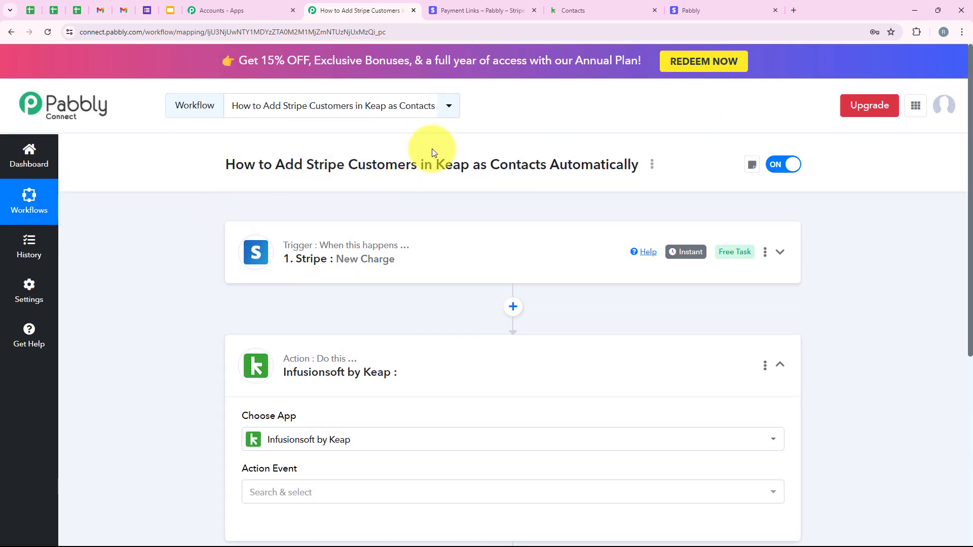
pyautogui.scroll(-5, 381, 259)
pyautogui.click(284, 241)
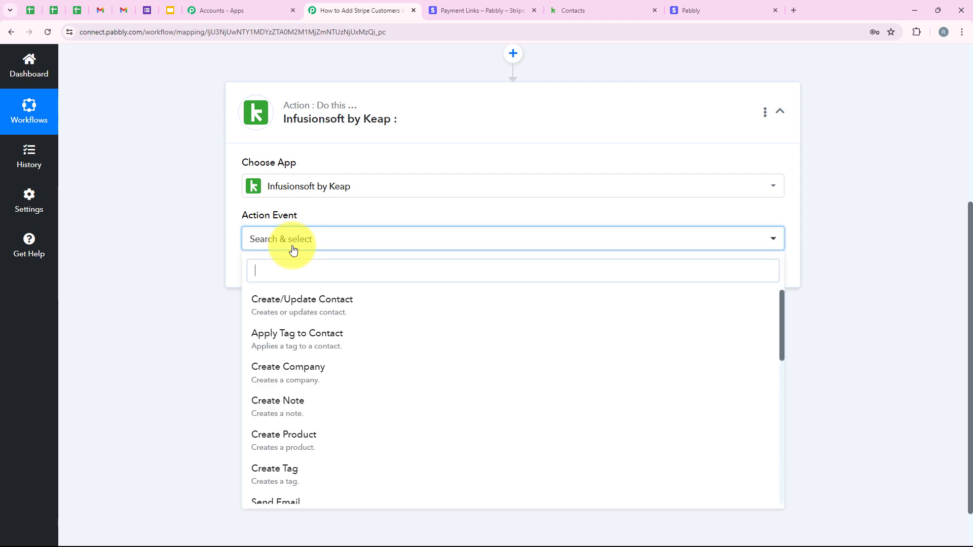
pyautogui.click(263, 300)
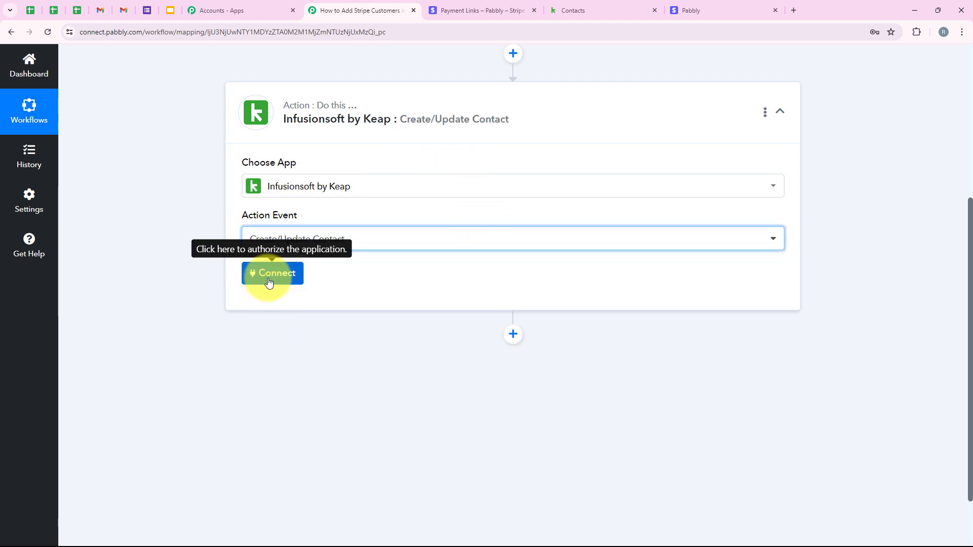
# - Add a new Infusionsoft by Keap connection and allow Pabbly Connect access to the account
pyautogui.click(268, 281)
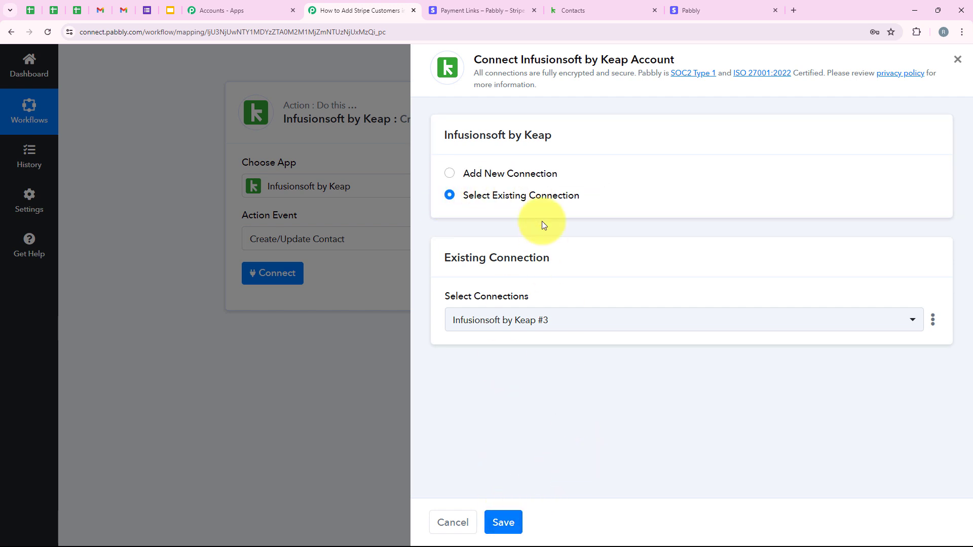
pyautogui.click(532, 172)
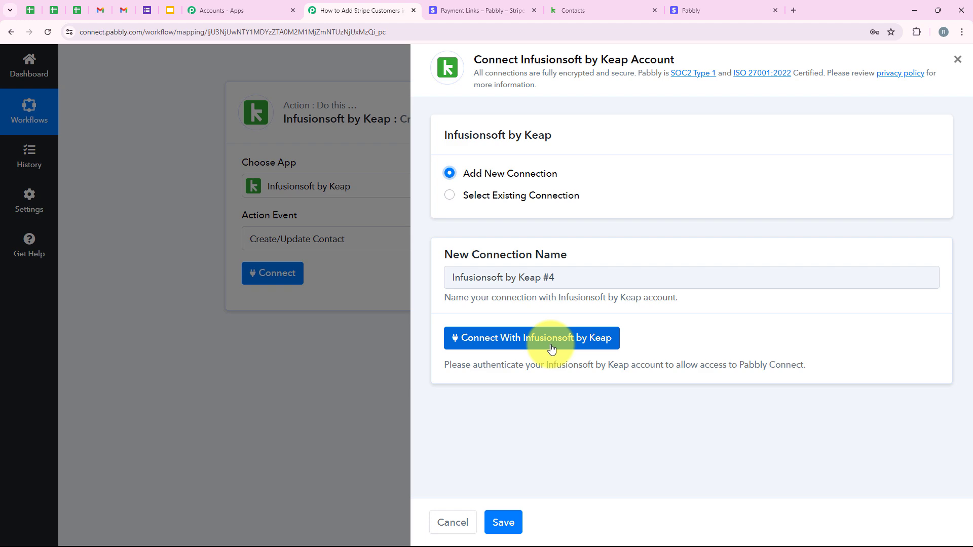
pyautogui.click(552, 346)
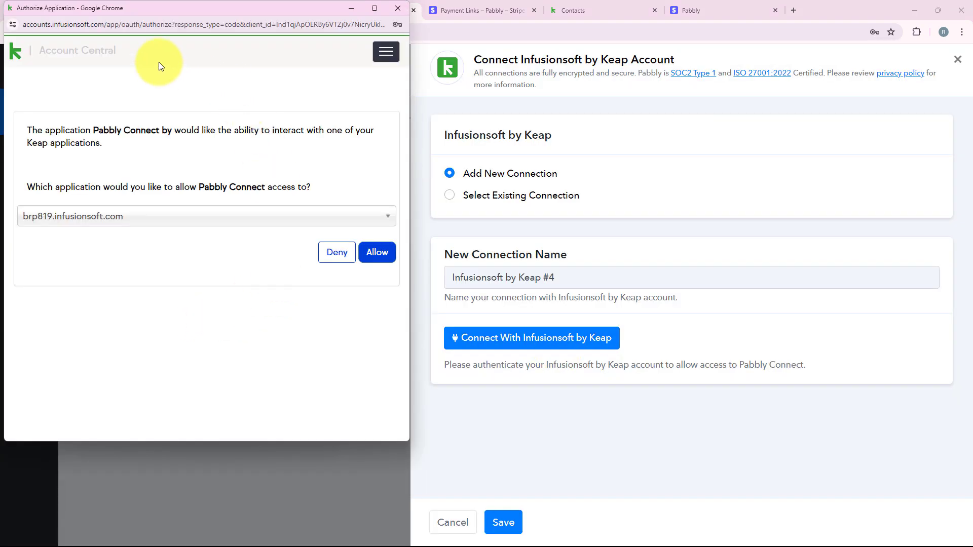
pyautogui.click(378, 257)
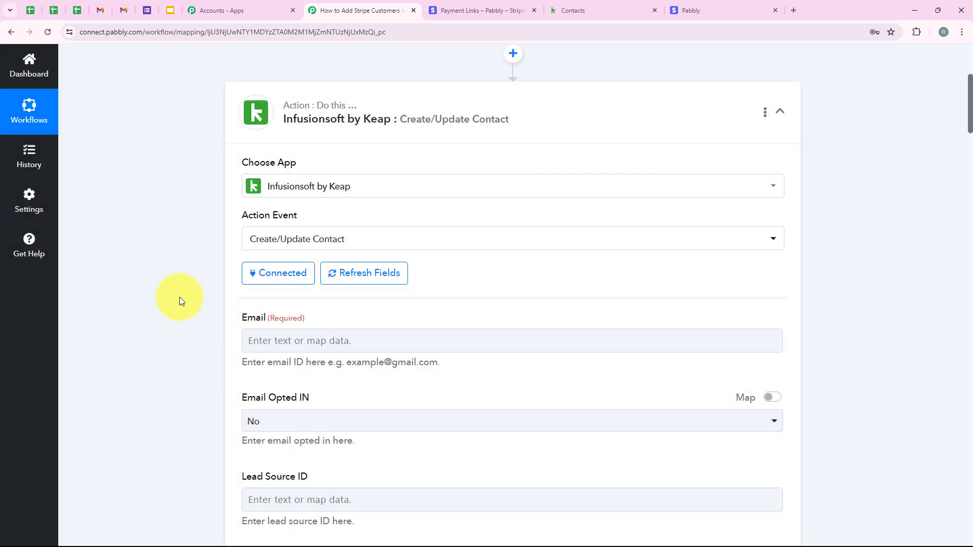
# - Try the Email field's data list and a typed test email address, then clear the field
pyautogui.scroll(-3, 179, 297)
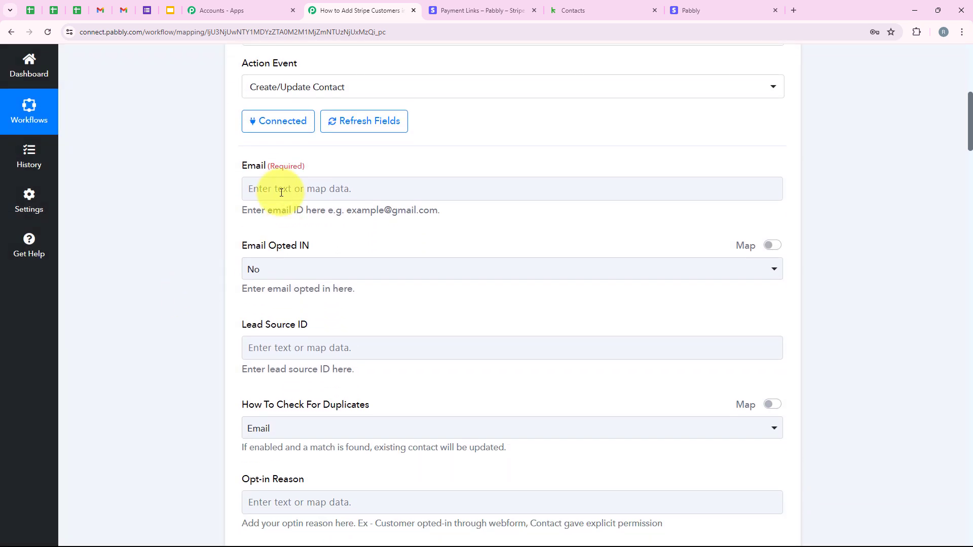
pyautogui.click(317, 222)
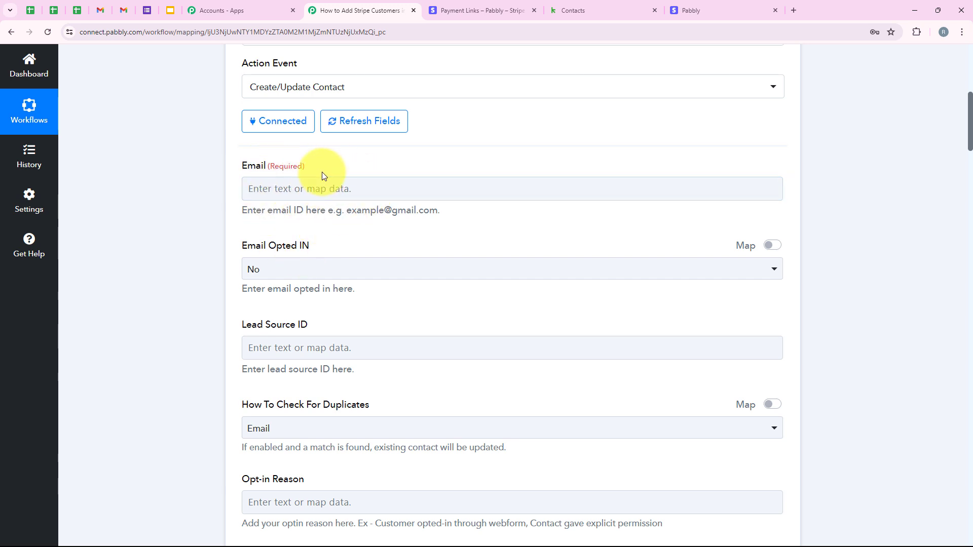
pyautogui.click(322, 187)
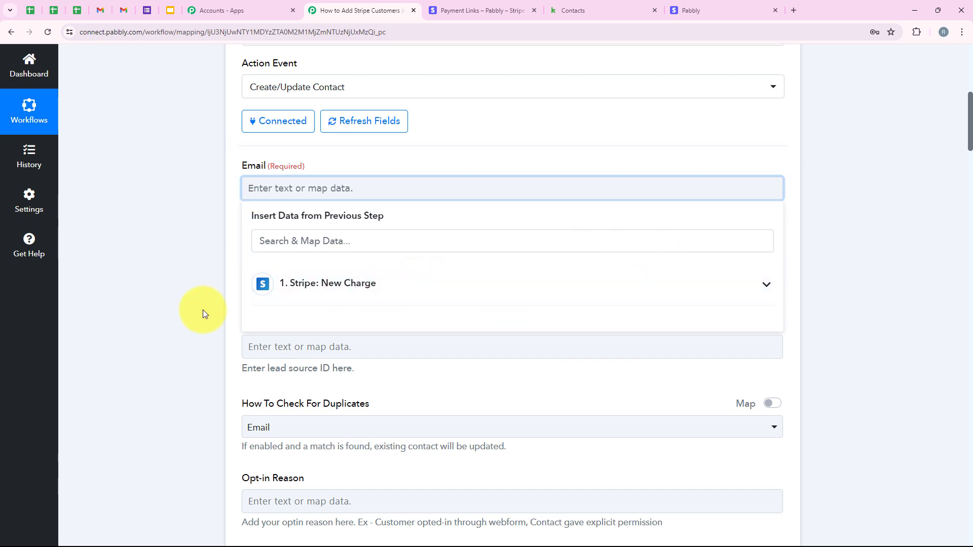
pyautogui.click(403, 295)
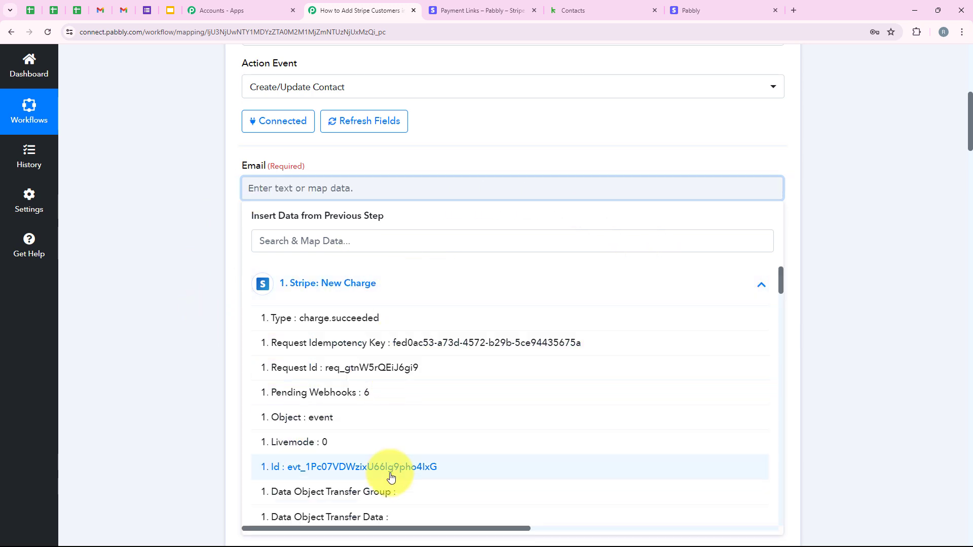
pyautogui.click(202, 294)
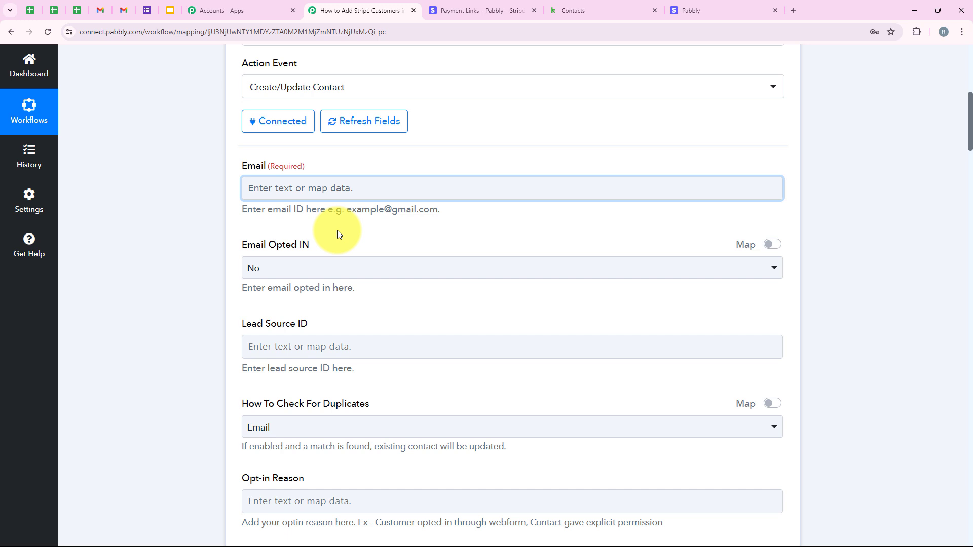
pyautogui.click(332, 186)
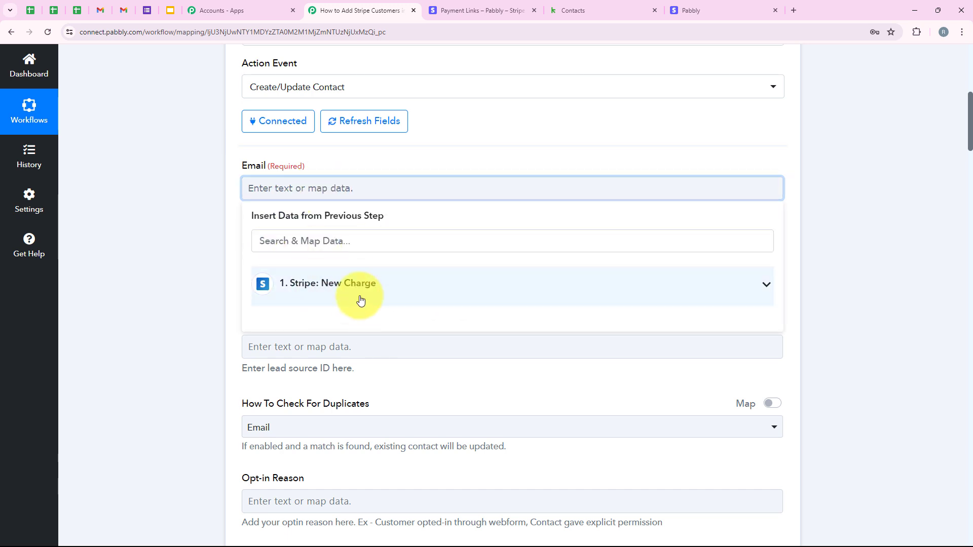
pyautogui.click(222, 215)
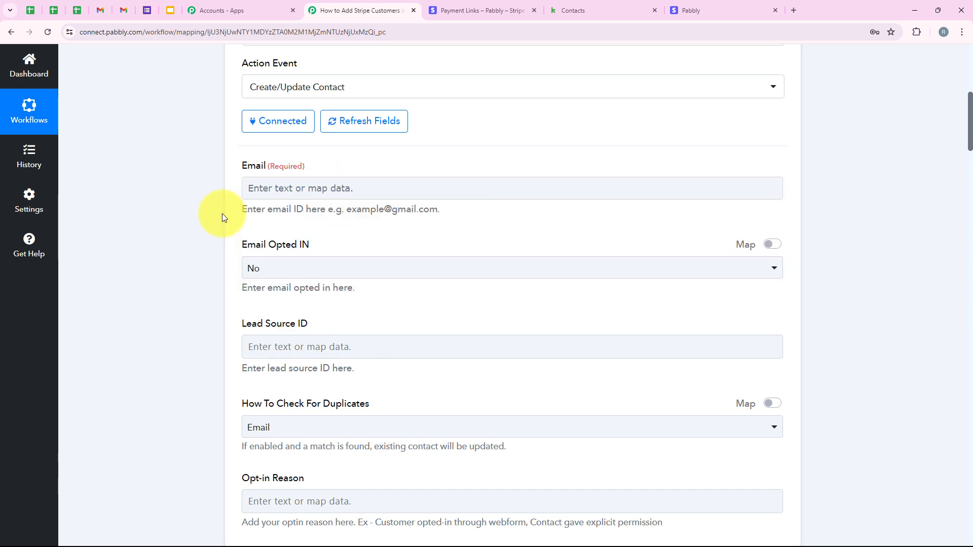
pyautogui.click(306, 197)
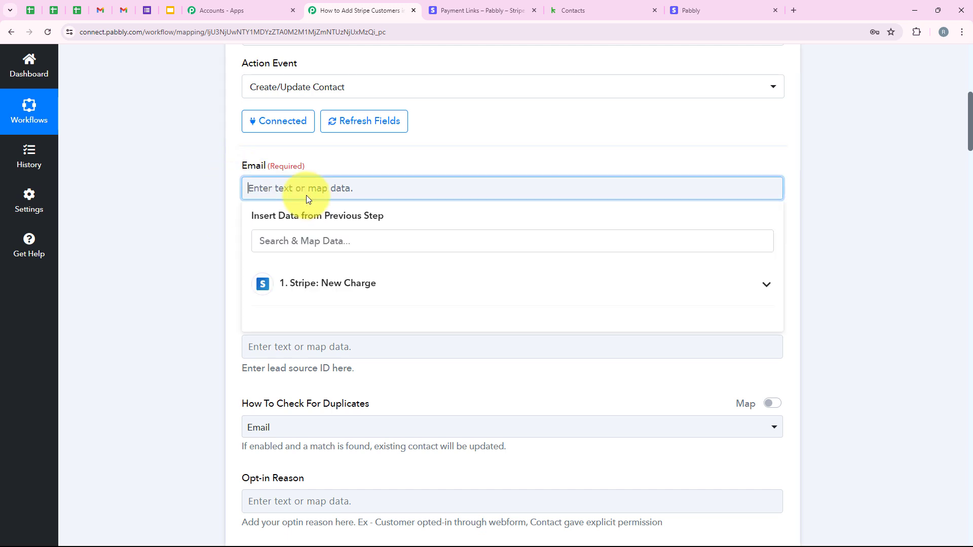
pyautogui.write('demo@pabblytuts.com')
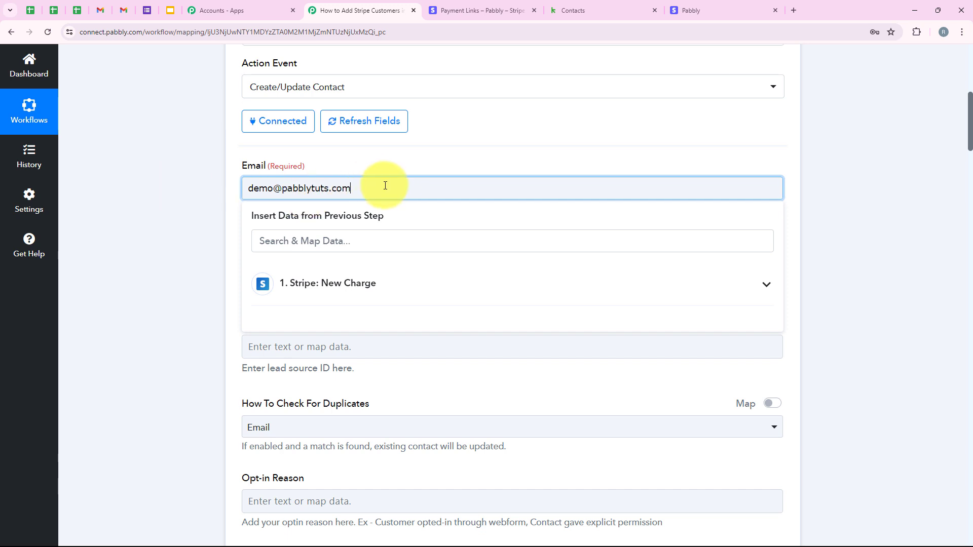
pyautogui.moveTo(349, 187); pyautogui.dragTo(199, 186)
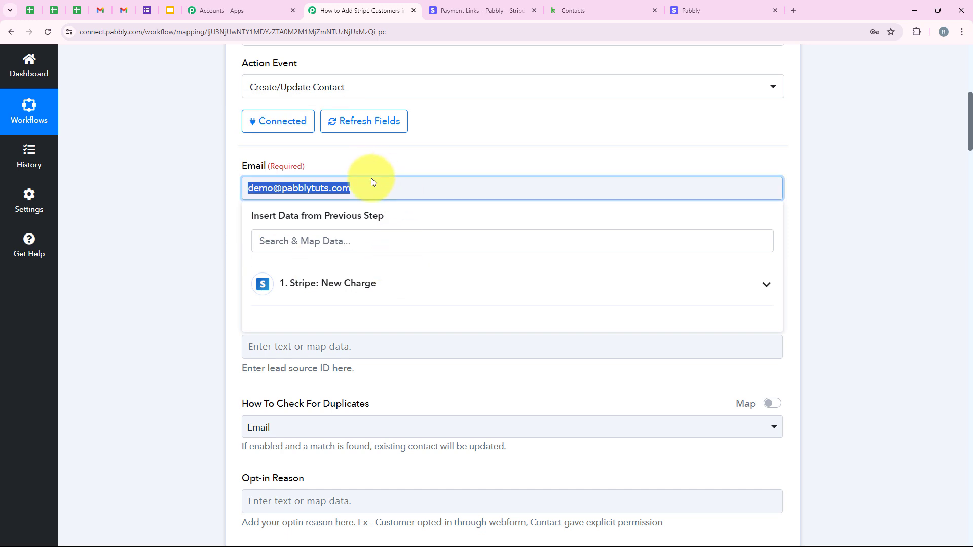
pyautogui.press('BackSpace')
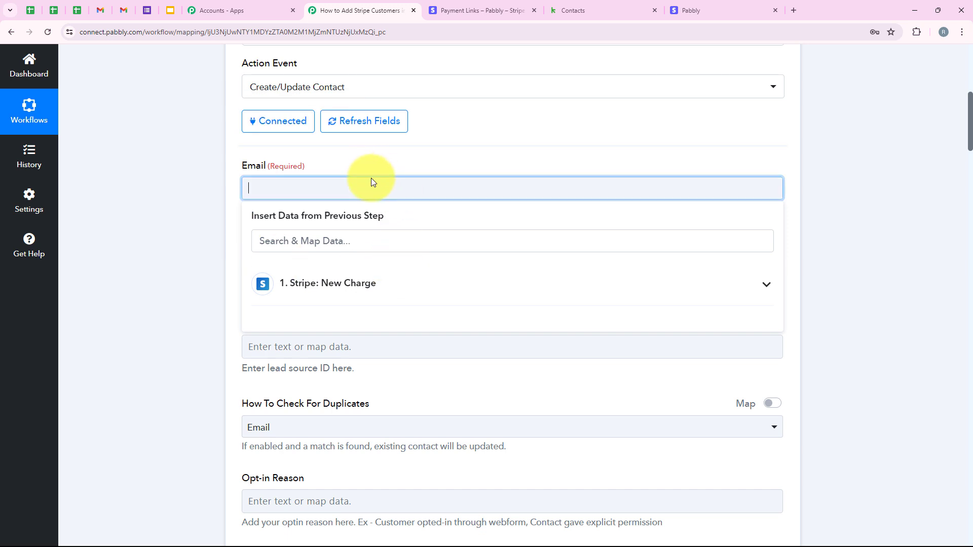
# - Search 'ema' in the Stripe data and map '1. Data Object Billing Details Email' into Email
pyautogui.click(382, 282)
pyautogui.scroll(-1, 395, 371)
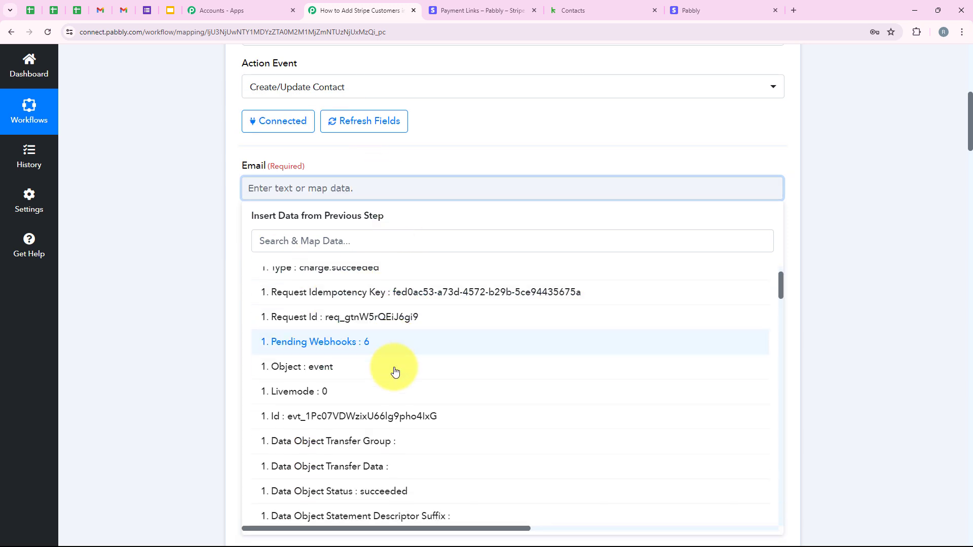
pyautogui.click(338, 240)
pyautogui.write('ema')
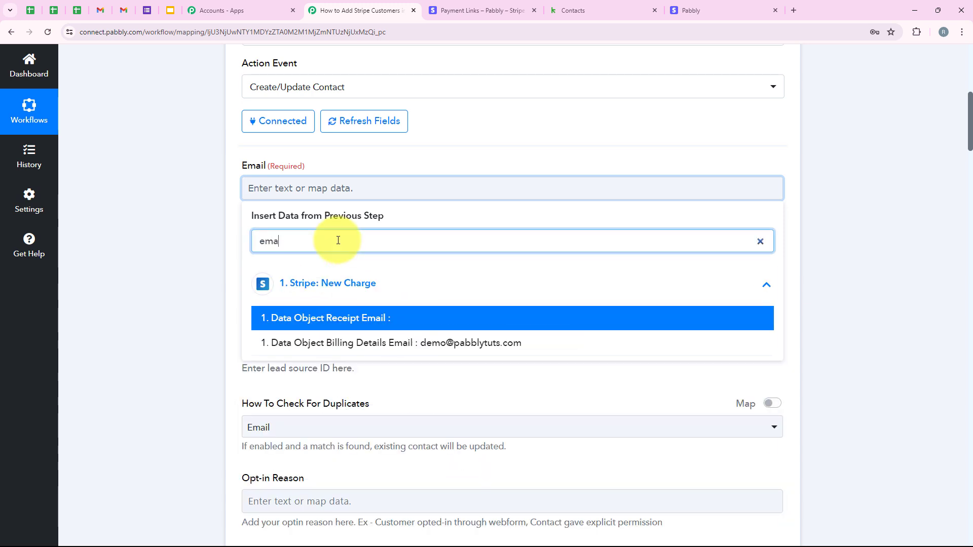
pyautogui.click(424, 338)
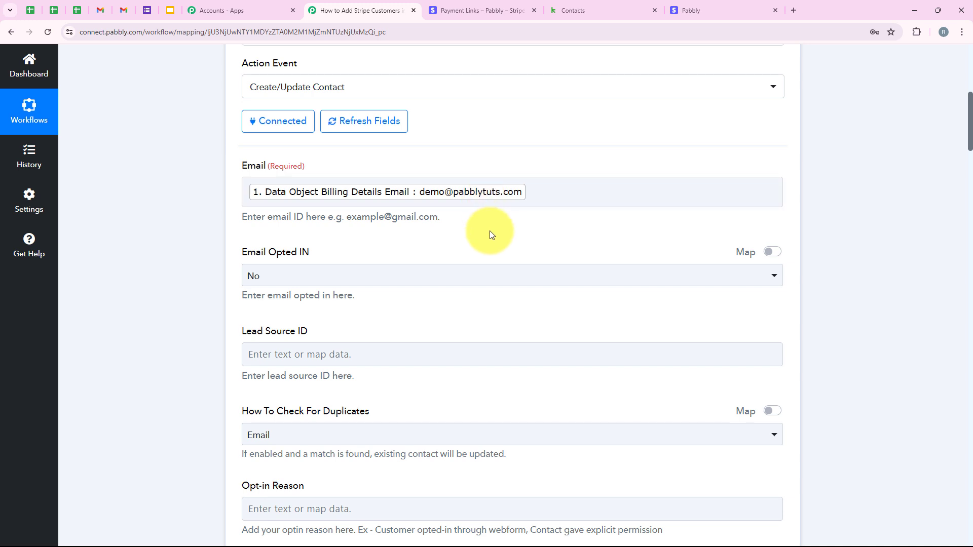
pyautogui.scroll(-1, 354, 218)
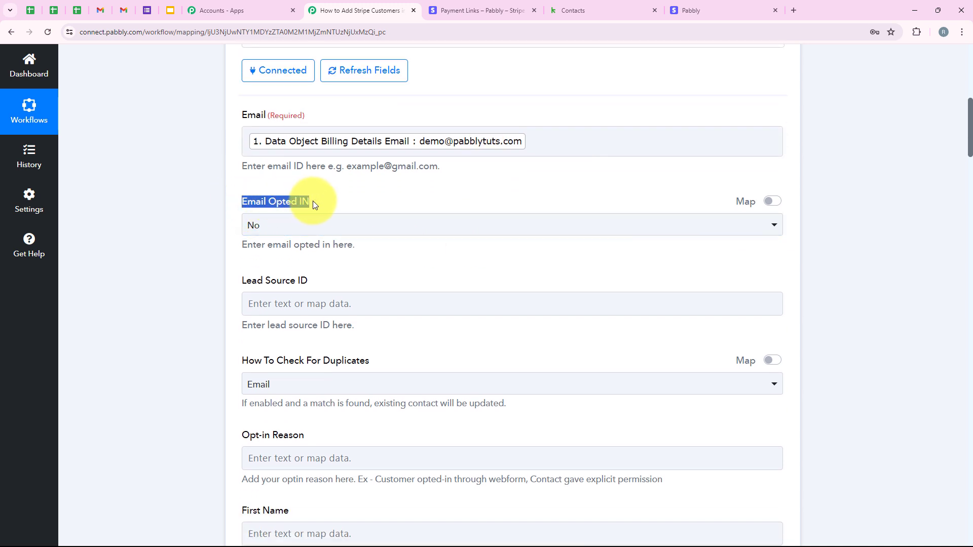
pyautogui.click(316, 221)
pyautogui.click(314, 224)
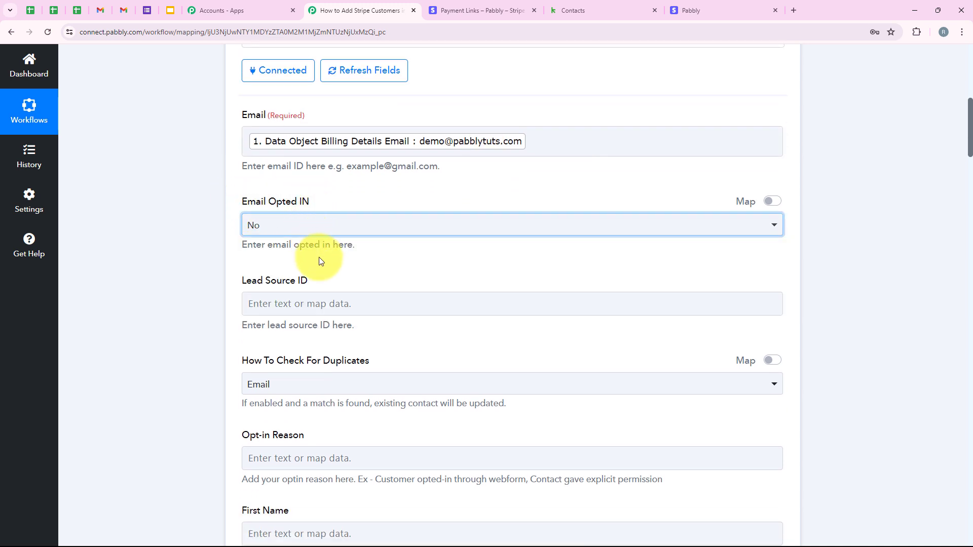
pyautogui.scroll(-1, 319, 259)
pyautogui.moveTo(244, 250); pyautogui.dragTo(373, 214)
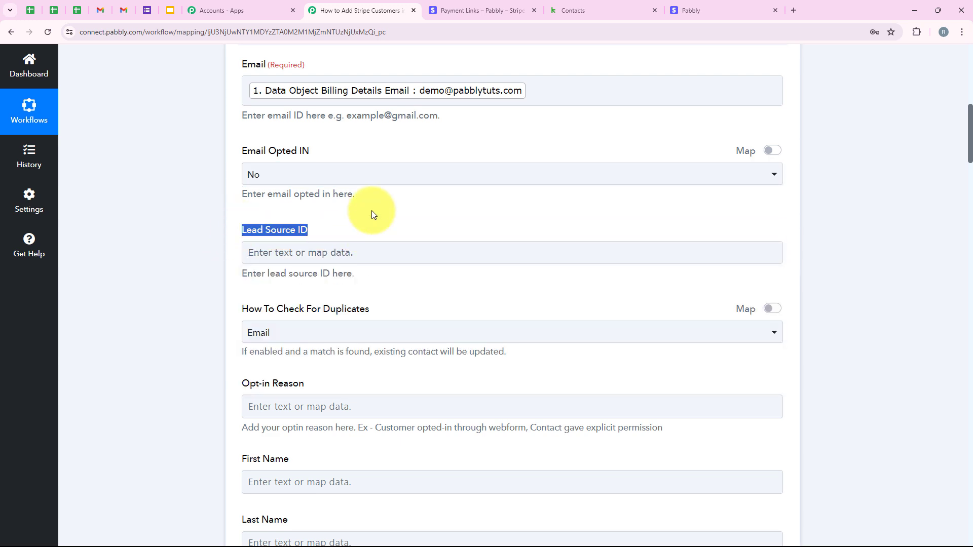
pyautogui.click(372, 211)
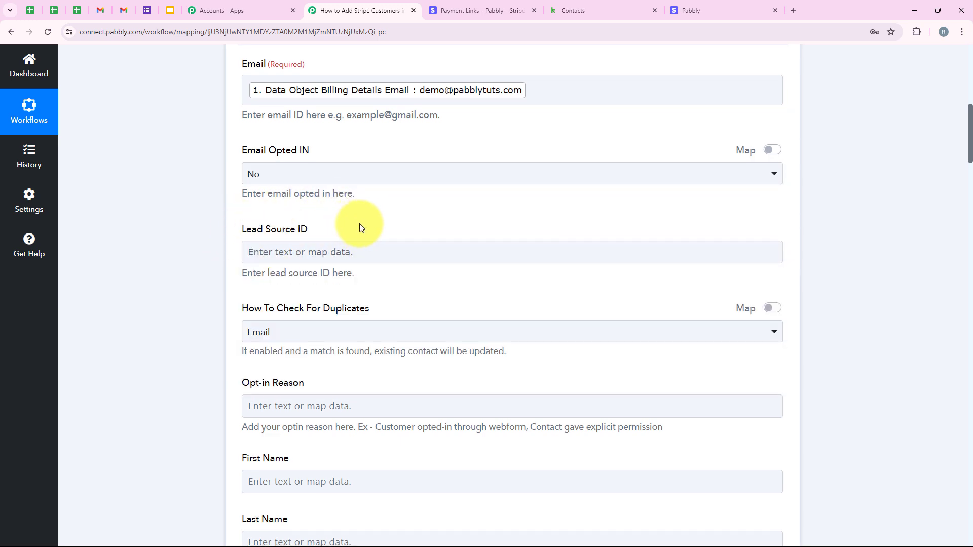
pyautogui.scroll(-3, 361, 226)
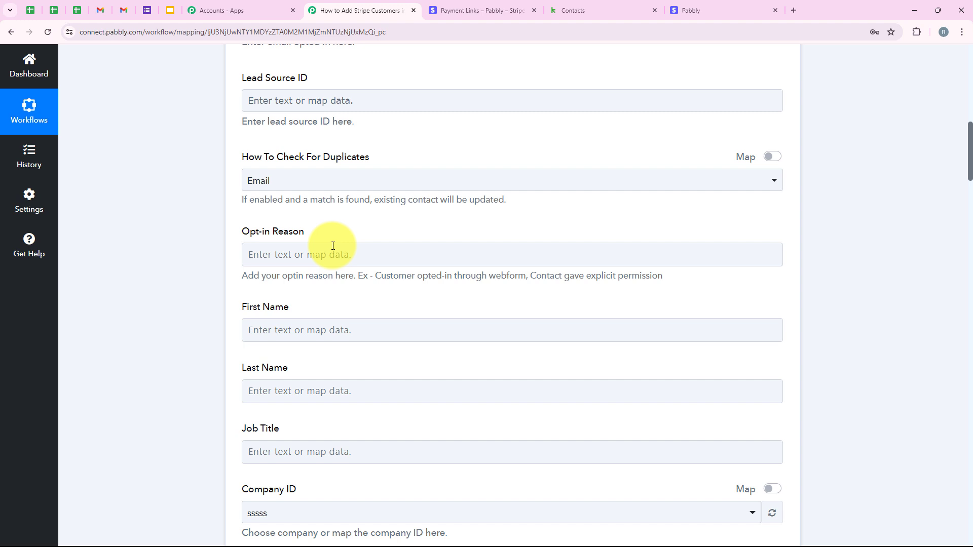
pyautogui.click(239, 160)
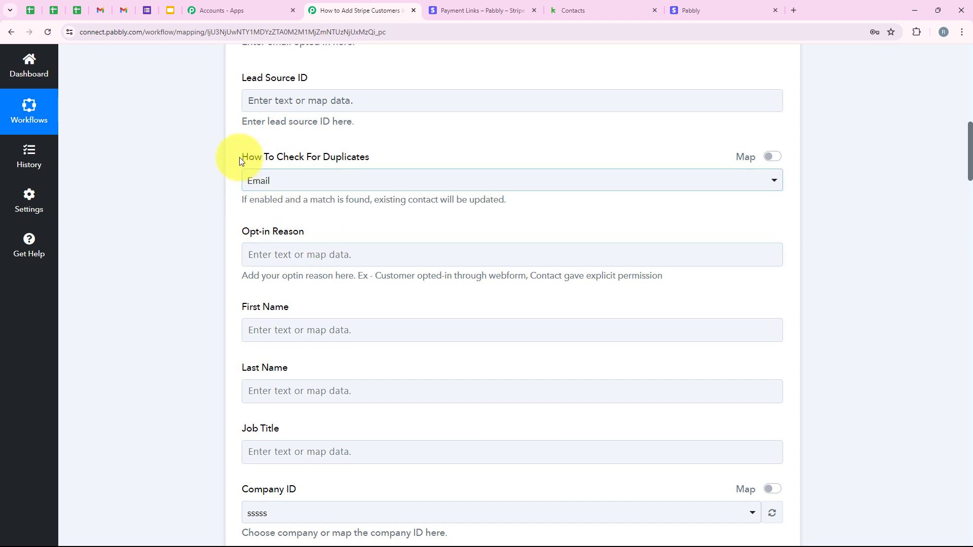
pyautogui.click(381, 181)
pyautogui.click(266, 240)
pyautogui.scroll(-1, 268, 251)
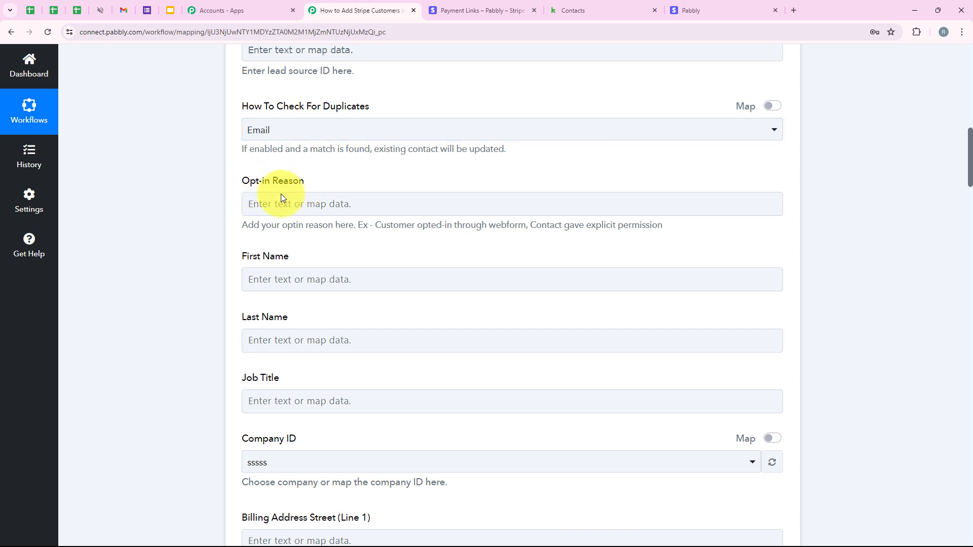
pyautogui.scroll(-2, 384, 217)
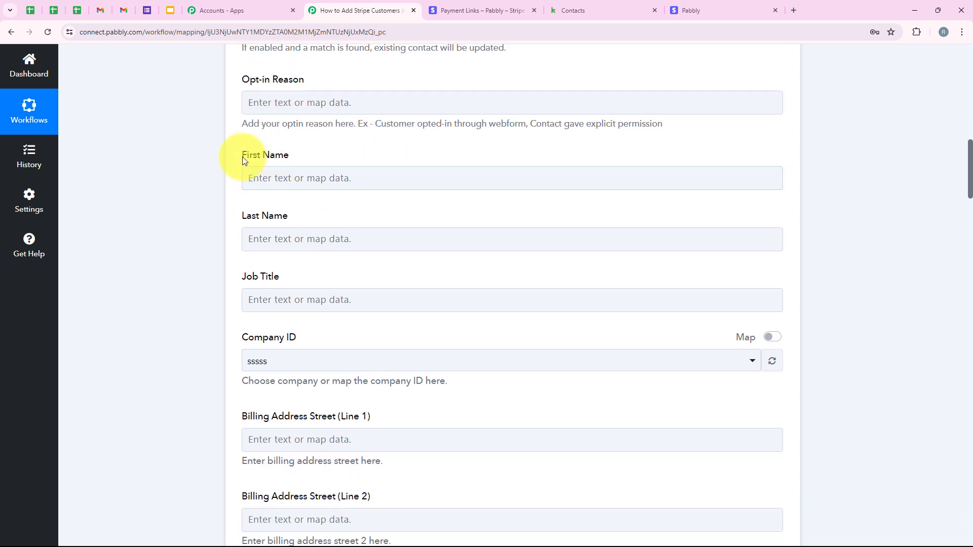
pyautogui.moveTo(243, 161); pyautogui.dragTo(317, 160)
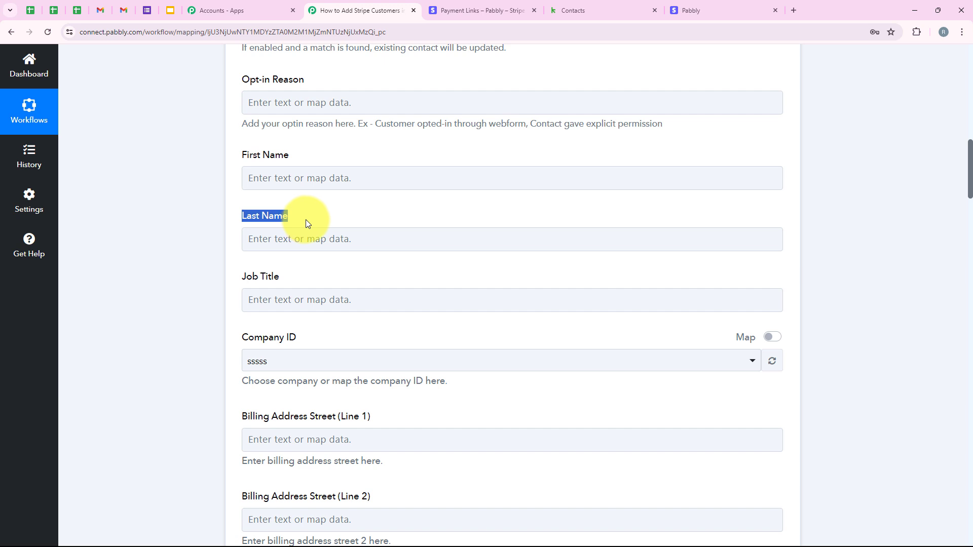
pyautogui.click(345, 175)
pyautogui.click(330, 231)
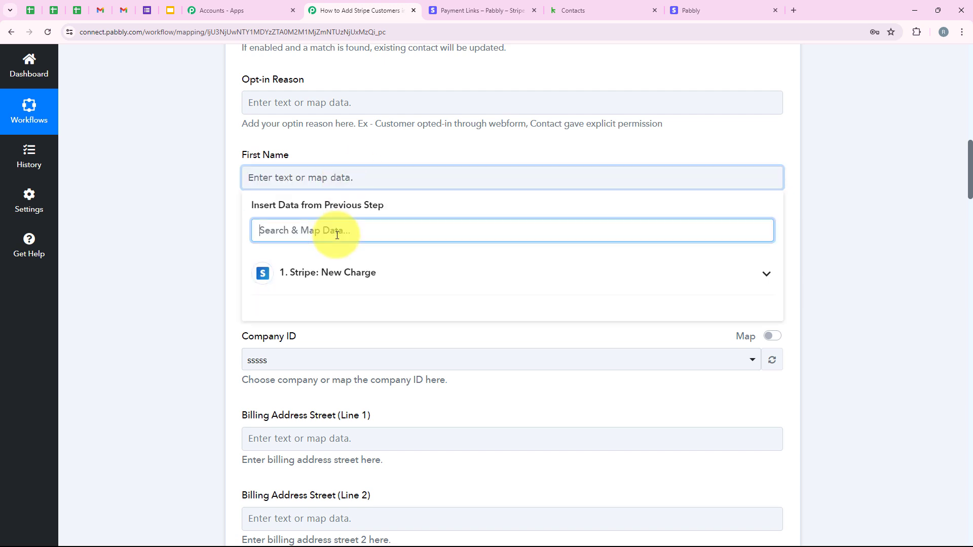
pyautogui.write('name')
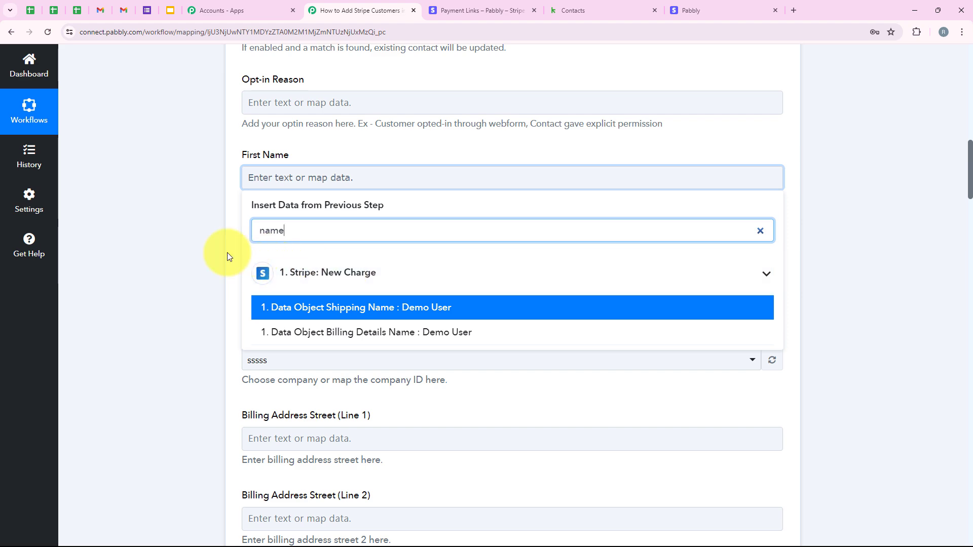
pyautogui.click(198, 404)
pyautogui.scroll(15, 196, 400)
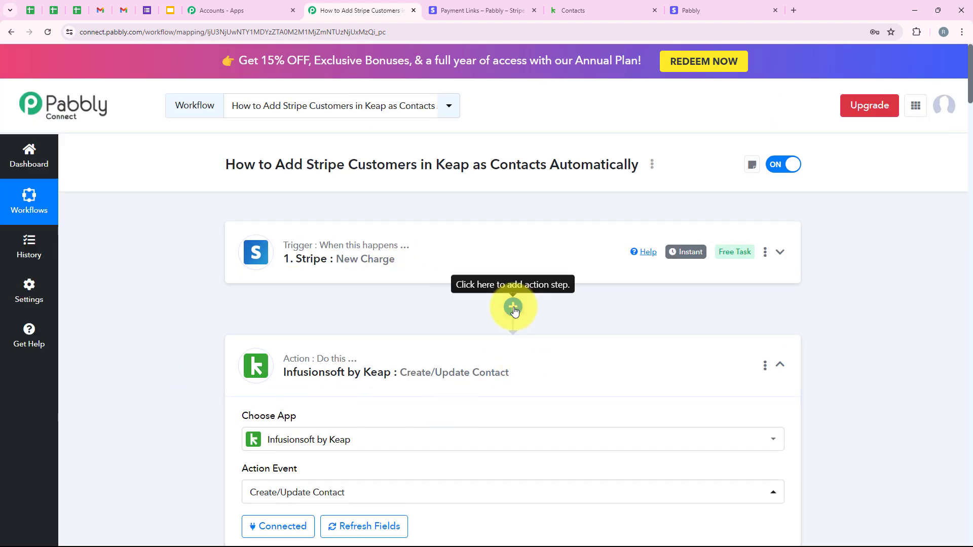
# - Insert a Text Formatter (Pabbly) step with the Split Text event after the Stripe trigger and connect it
pyautogui.click(508, 292)
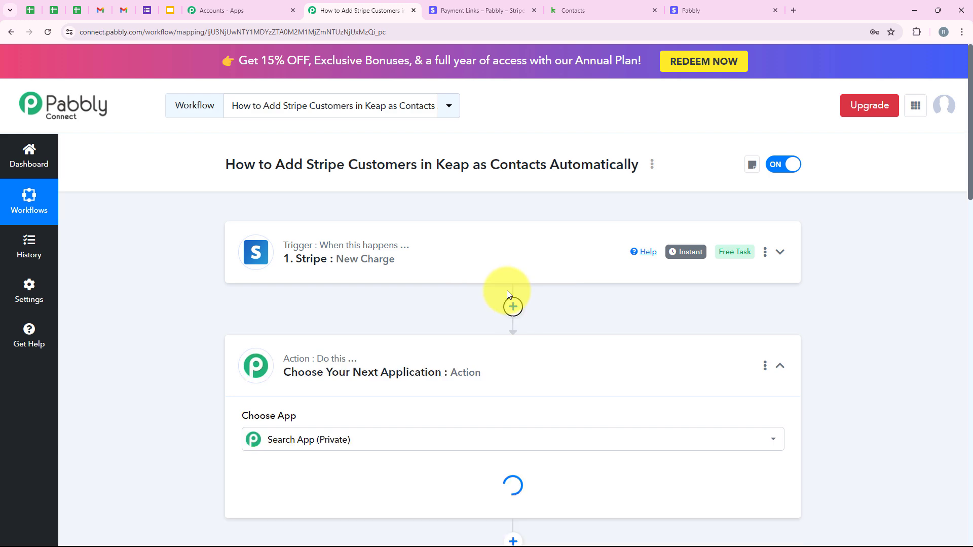
pyautogui.click(282, 436)
pyautogui.write('text')
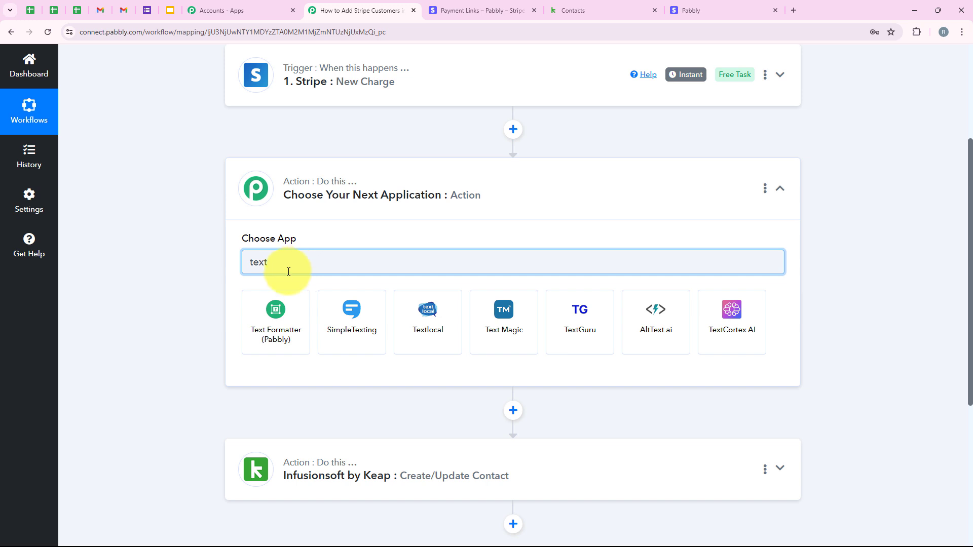
pyautogui.click(284, 301)
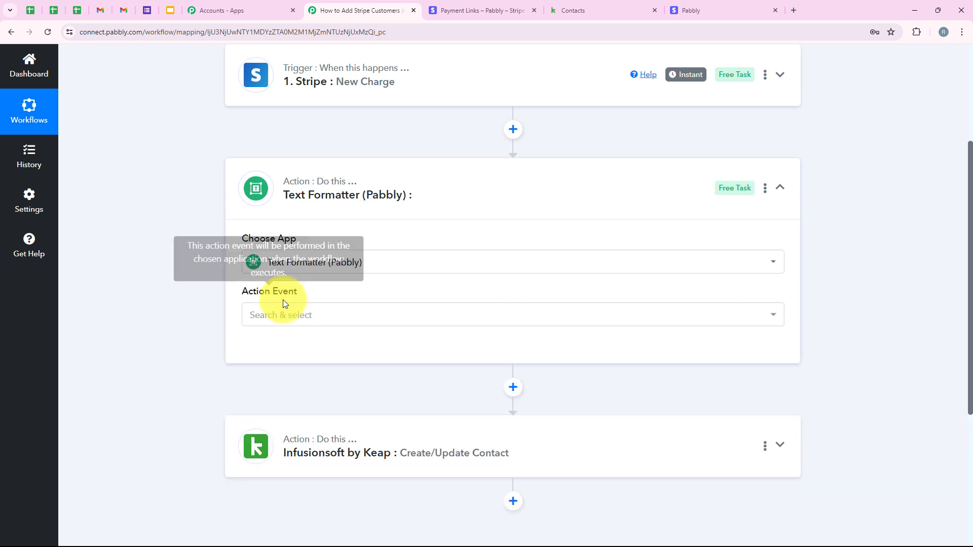
pyautogui.moveTo(232, 287); pyautogui.dragTo(303, 297)
pyautogui.click(314, 315)
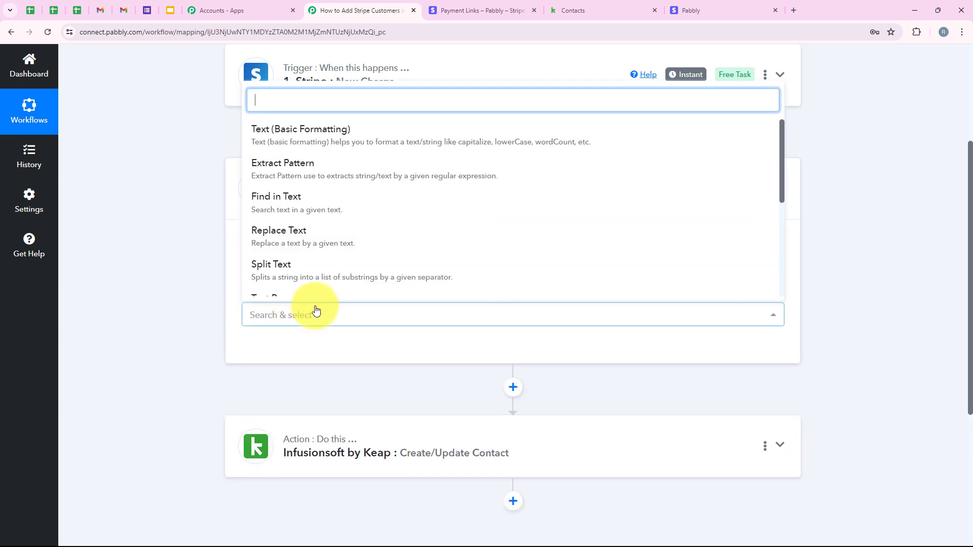
pyautogui.scroll(-1, 290, 182)
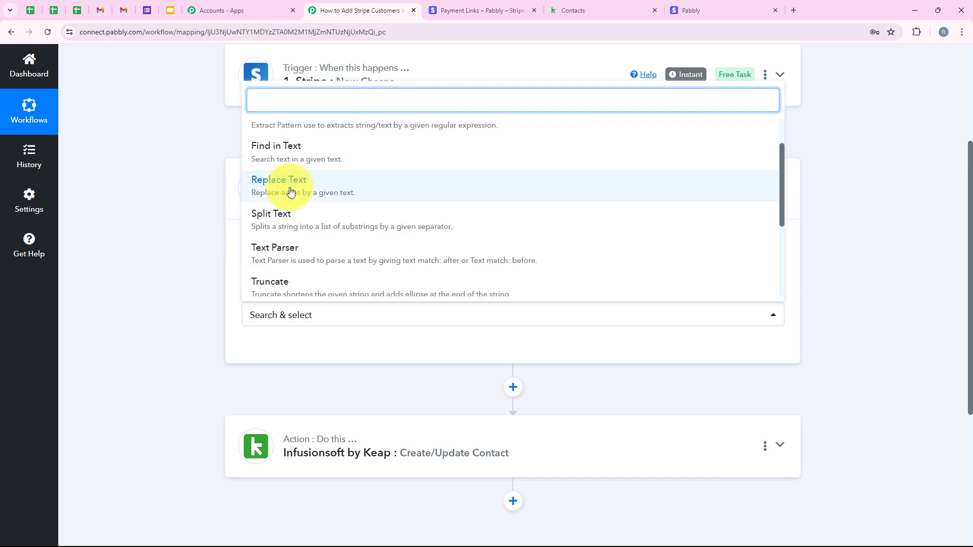
pyautogui.click(278, 214)
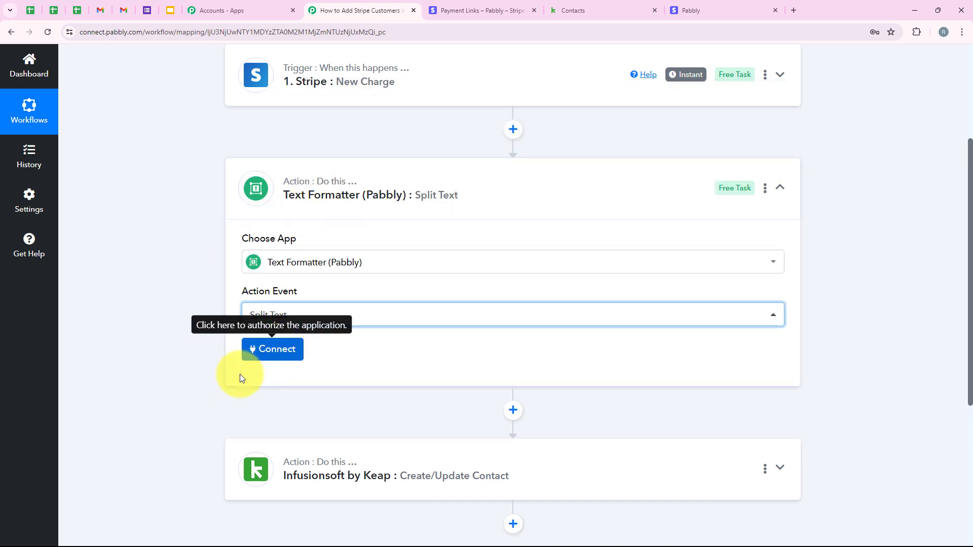
pyautogui.click(261, 360)
# - Map the Stripe Shipping Name, found by searching 'nam', into Text to Split
pyautogui.scroll(-2, 227, 250)
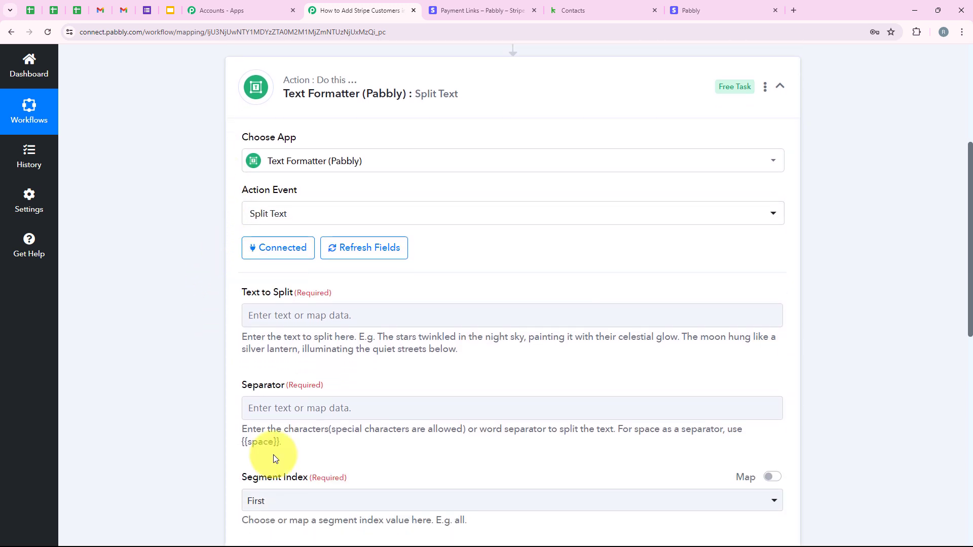
pyautogui.click(355, 315)
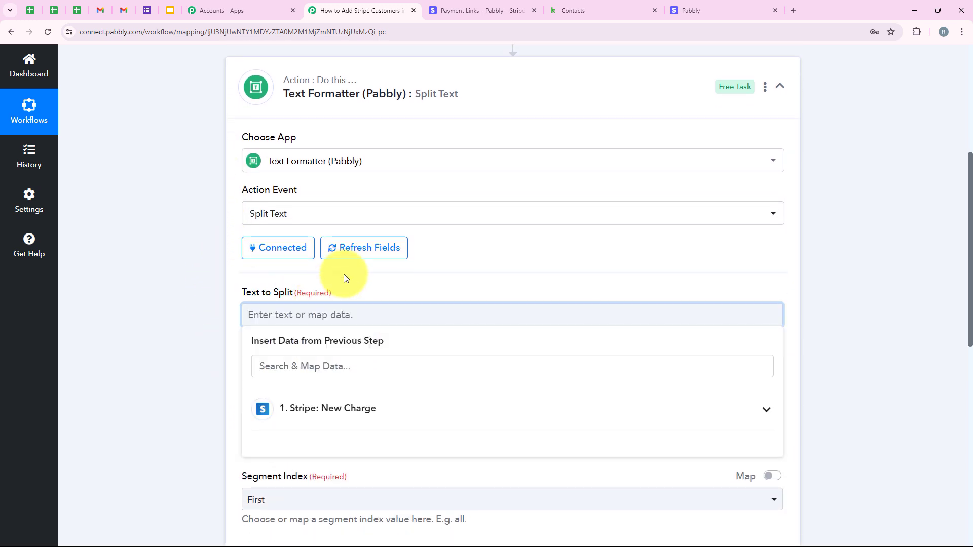
pyautogui.scroll(-1, 324, 294)
pyautogui.click(306, 318)
pyautogui.write('name')
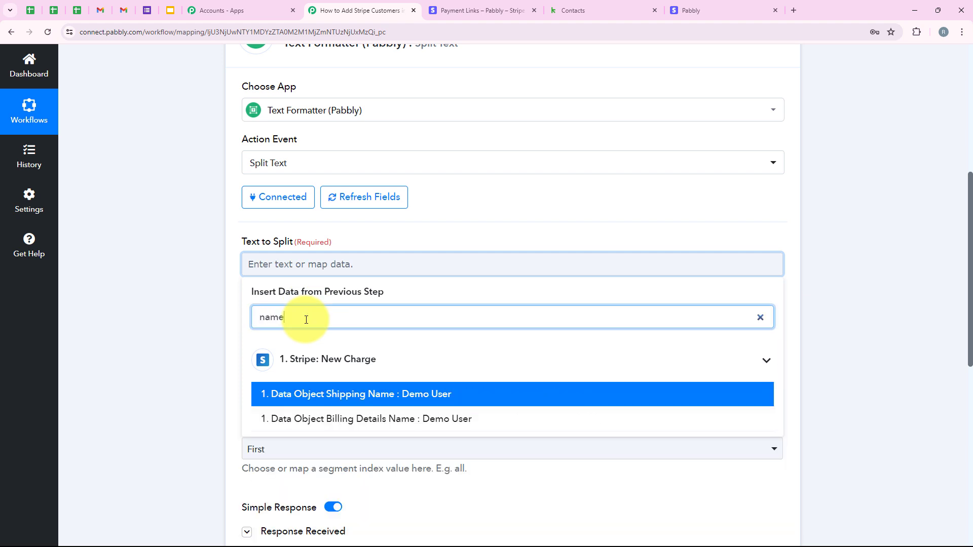
pyautogui.click(398, 395)
pyautogui.click(168, 252)
# - Set the Separator to the {{space}} placeholder
pyautogui.scroll(-2, 189, 278)
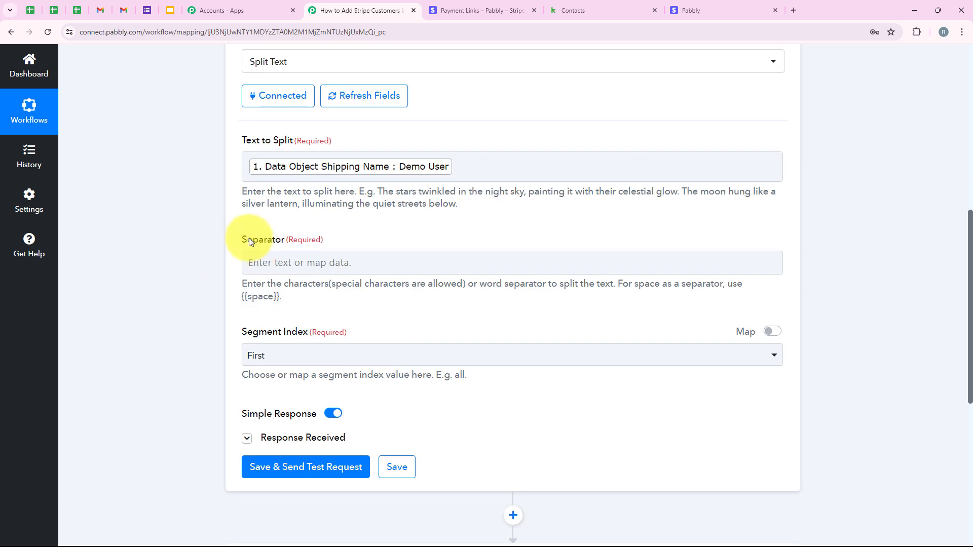
pyautogui.moveTo(242, 240); pyautogui.dragTo(285, 239)
pyautogui.click(294, 310)
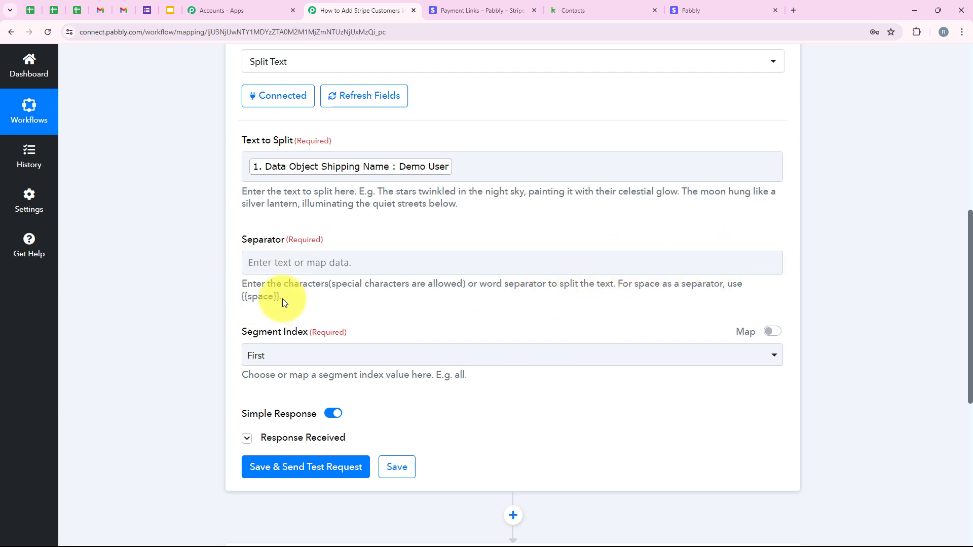
pyautogui.moveTo(279, 297); pyautogui.dragTo(252, 297)
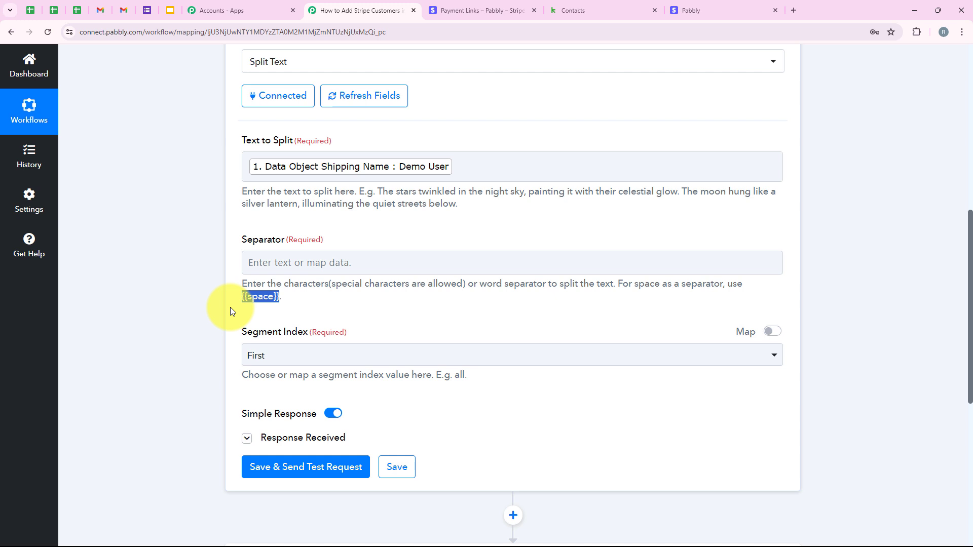
pyautogui.click(268, 263)
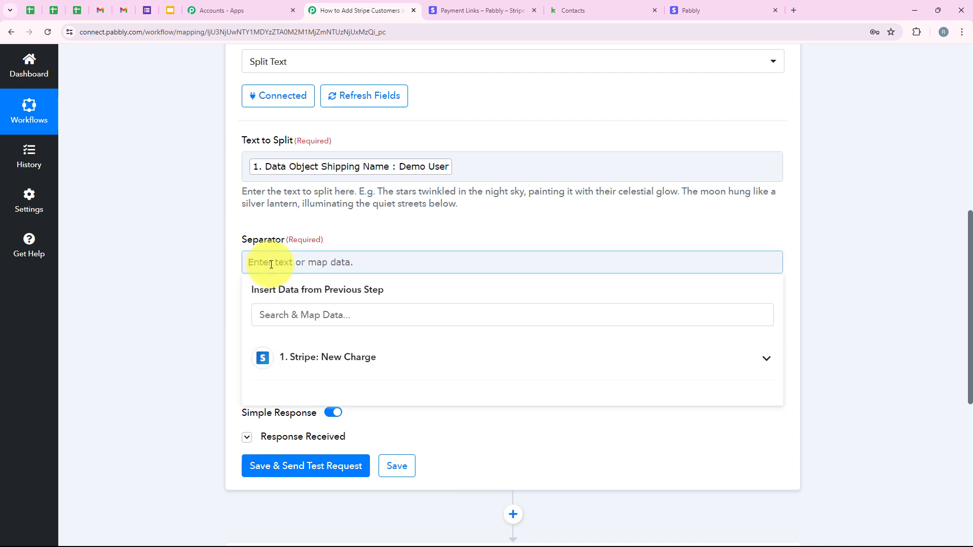
pyautogui.click(192, 260)
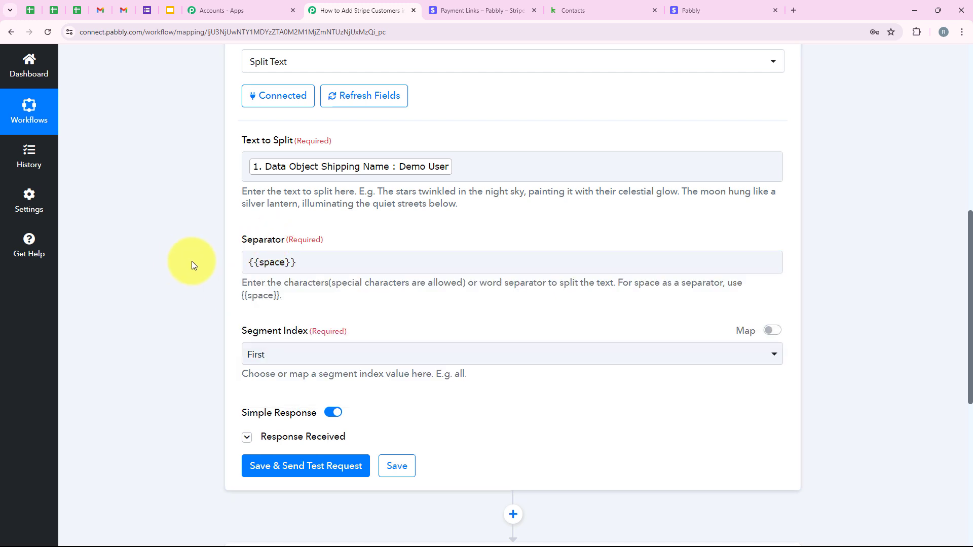
# - Choose Segment Index All and test the step, returning Demo and User
pyautogui.click(313, 360)
pyautogui.scroll(-2, 315, 363)
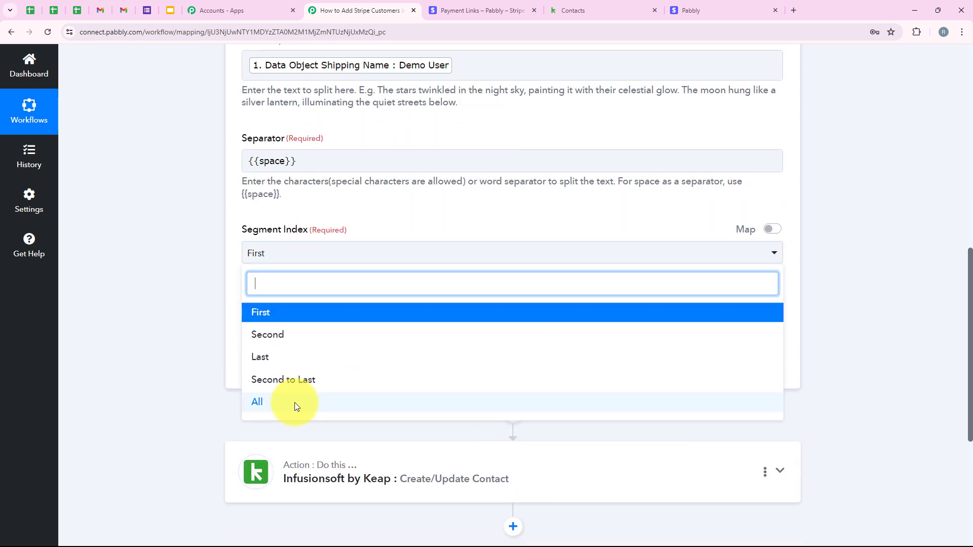
pyautogui.click(294, 402)
pyautogui.click(313, 360)
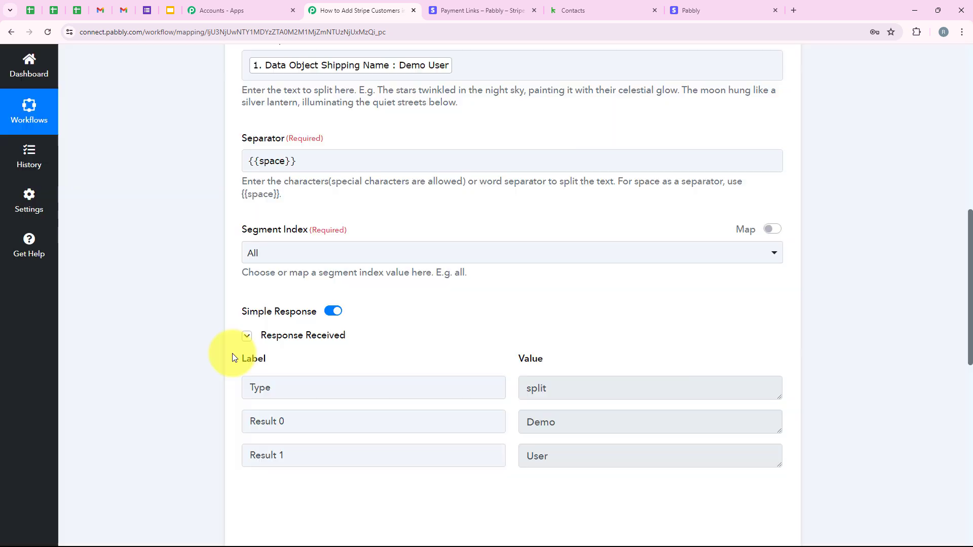
pyautogui.moveTo(583, 428); pyautogui.dragTo(391, 430)
pyautogui.moveTo(569, 461); pyautogui.dragTo(423, 419)
pyautogui.click(492, 361)
pyautogui.scroll(-6, 380, 279)
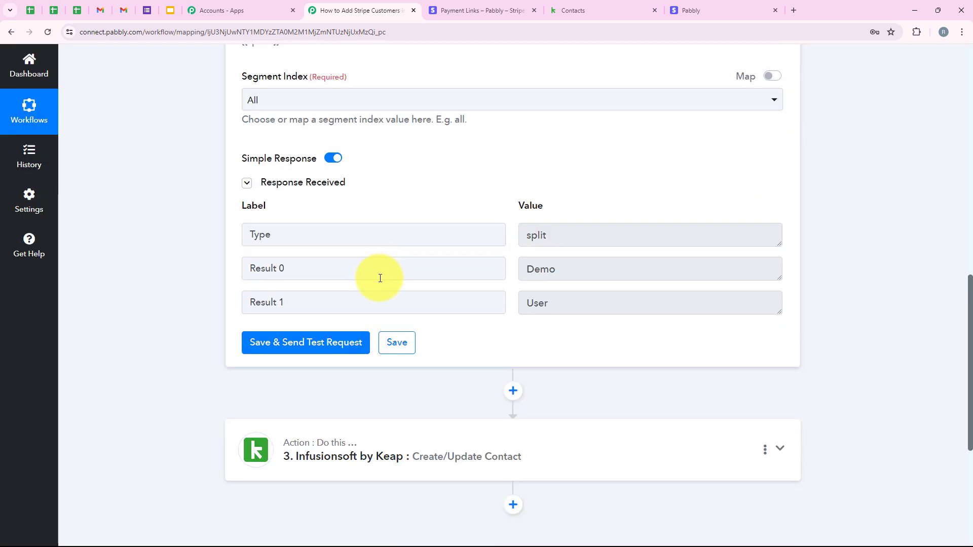
# - Map the Split Text Result 0 (Demo) into the Keap First Name field
pyautogui.click(444, 315)
pyautogui.scroll(3, 428, 341)
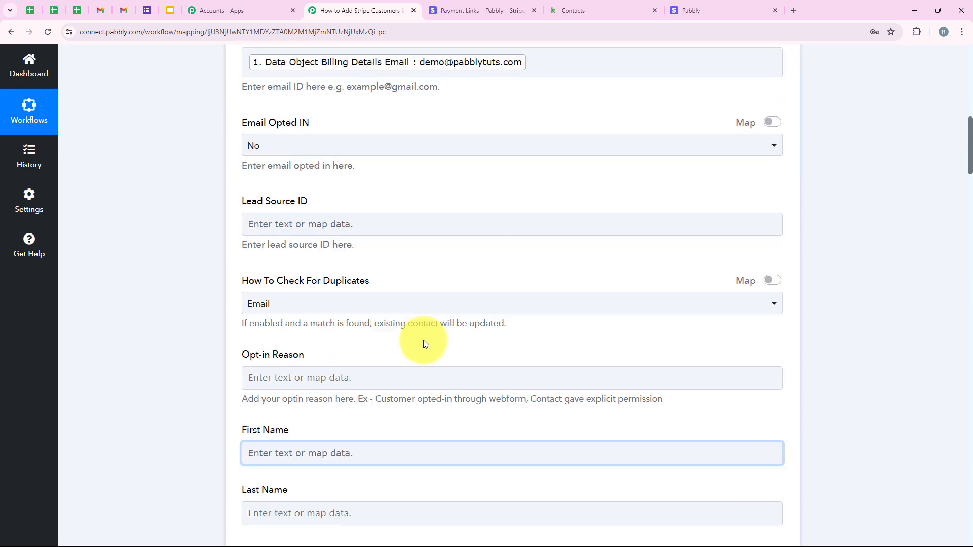
pyautogui.scroll(-6, 426, 341)
pyautogui.click(274, 156)
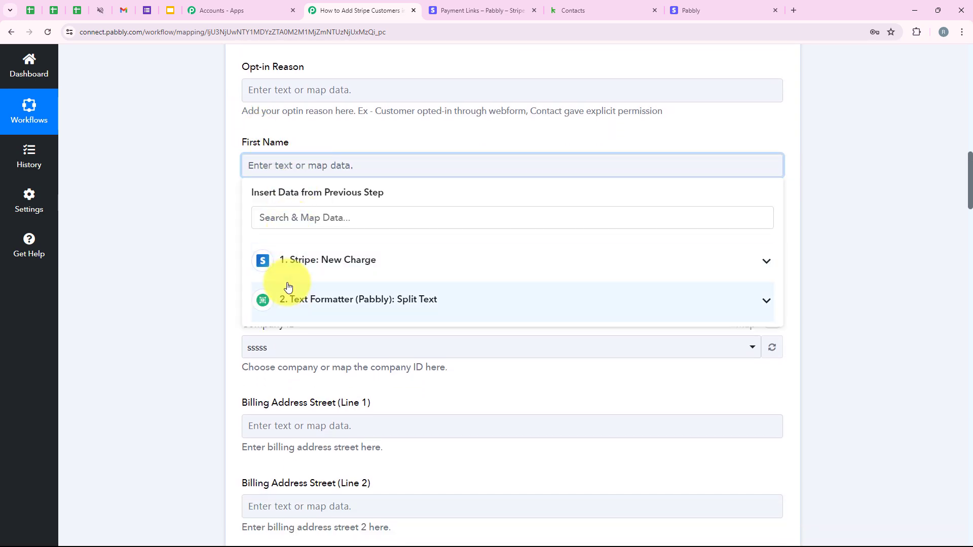
pyautogui.click(303, 300)
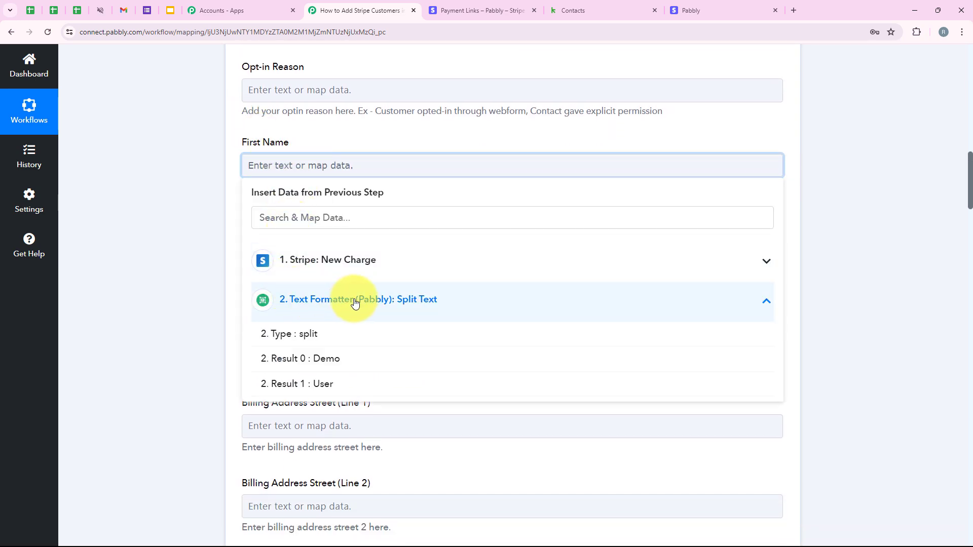
pyautogui.click(428, 361)
pyautogui.click(200, 195)
pyautogui.scroll(-1, 233, 224)
# - Map Split Text Result 1 (User) into Last Name
pyautogui.click(294, 184)
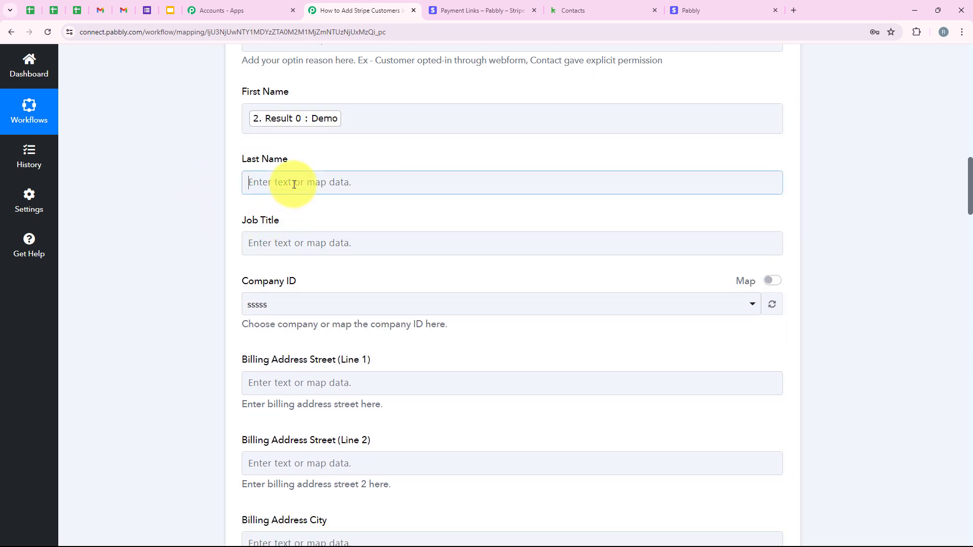
pyautogui.click(297, 315)
pyautogui.click(280, 398)
pyautogui.click(216, 367)
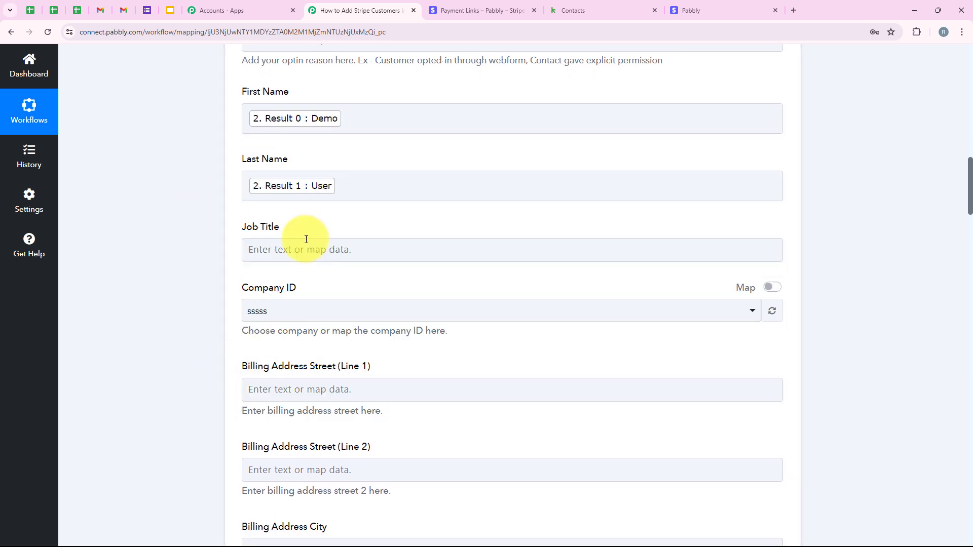
pyautogui.scroll(-3, 305, 242)
pyautogui.scroll(2, 304, 245)
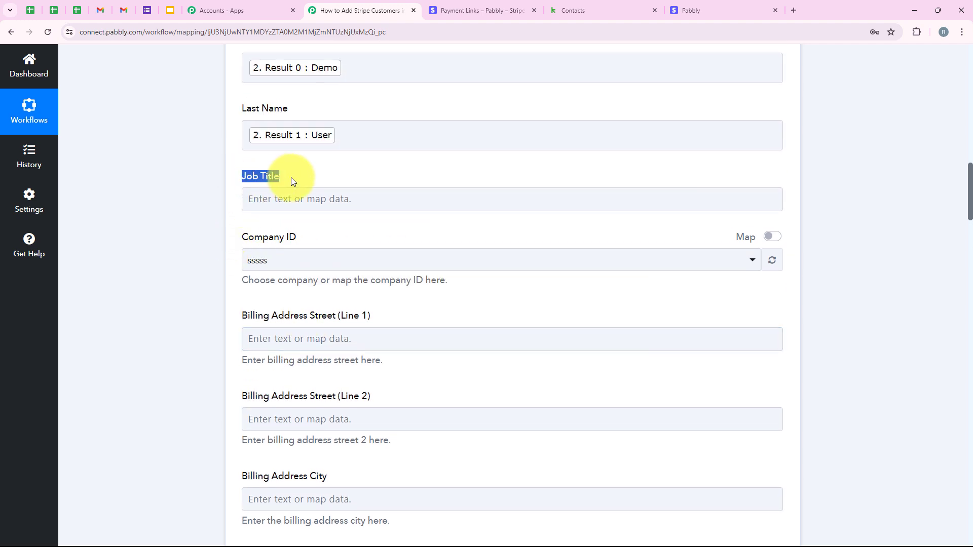
# - Set Company ID to Pabbly
pyautogui.click(313, 216)
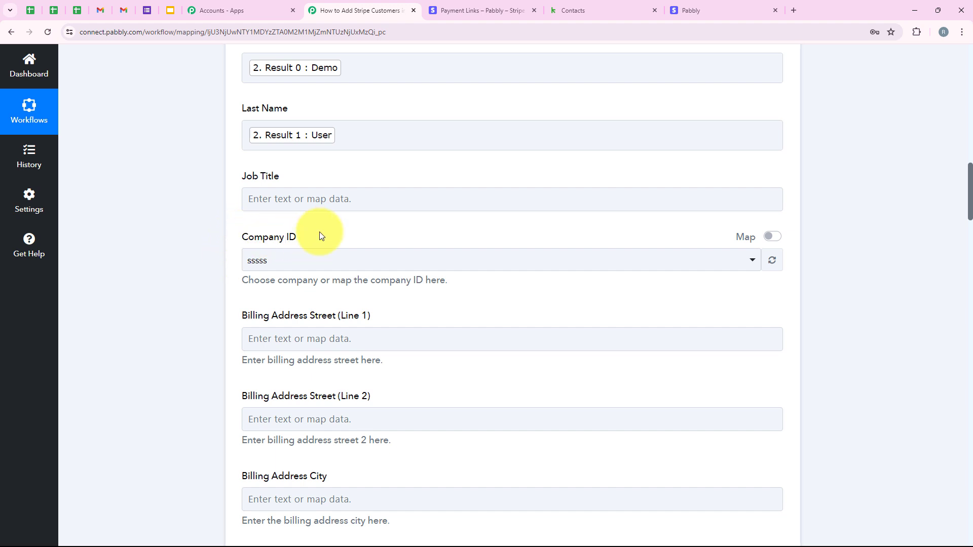
pyautogui.click(311, 257)
pyautogui.click(317, 328)
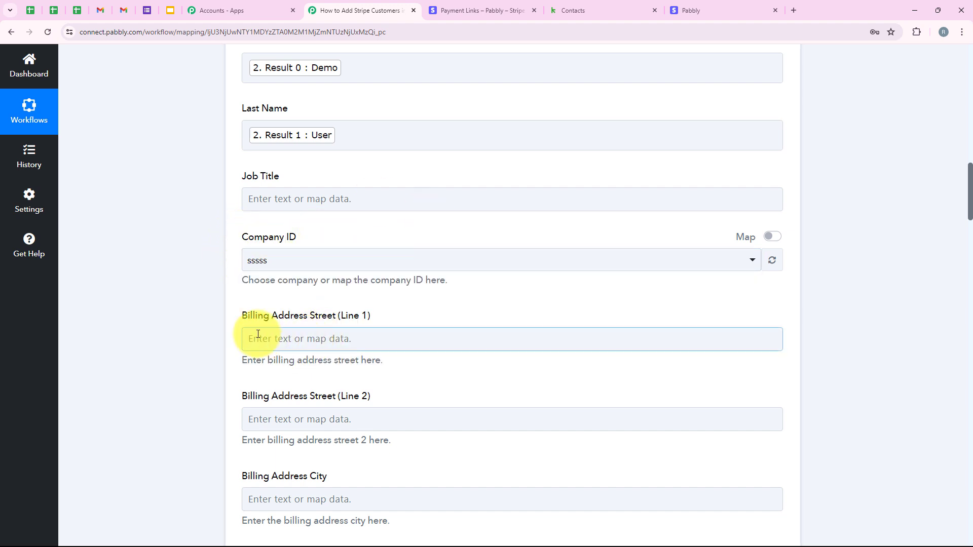
pyautogui.click(258, 260)
pyautogui.click(265, 341)
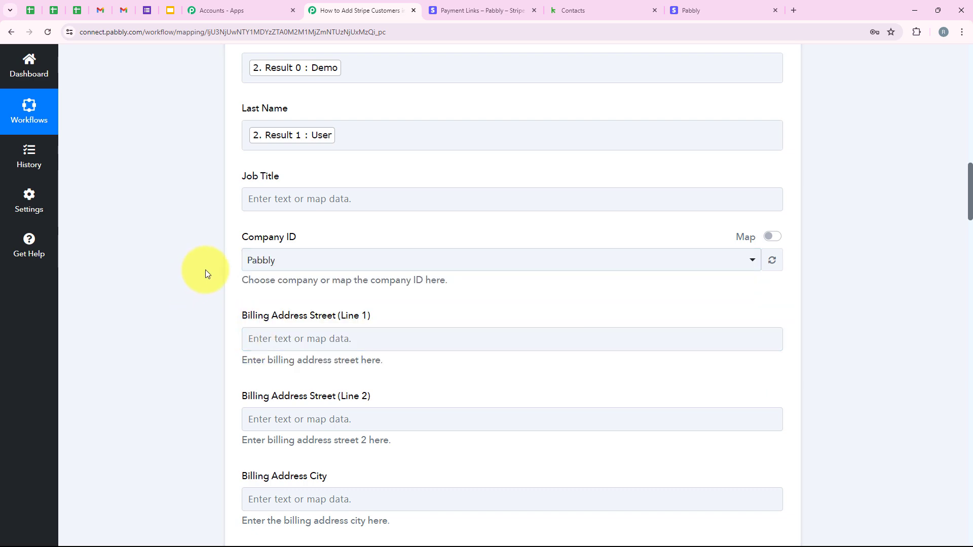
pyautogui.scroll(-10, 205, 274)
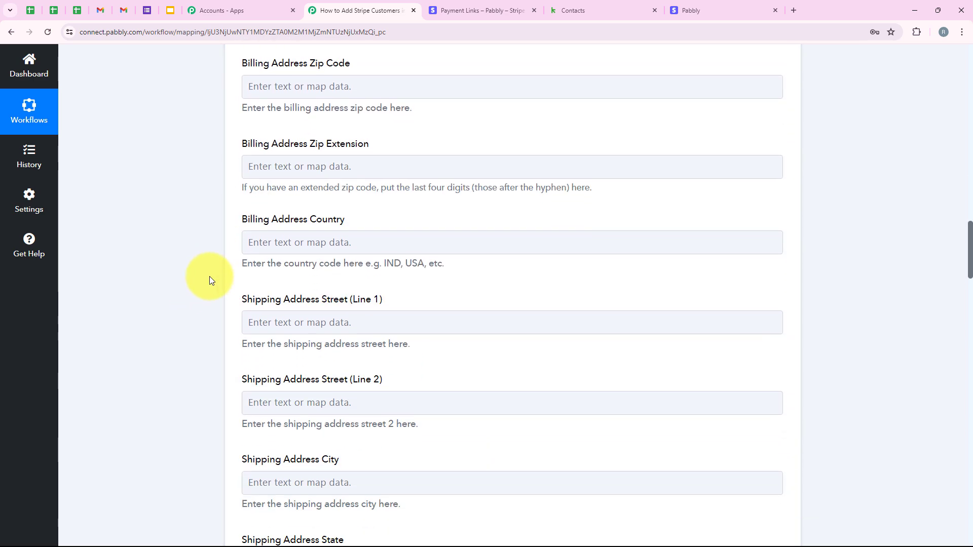
pyautogui.scroll(-12, 211, 279)
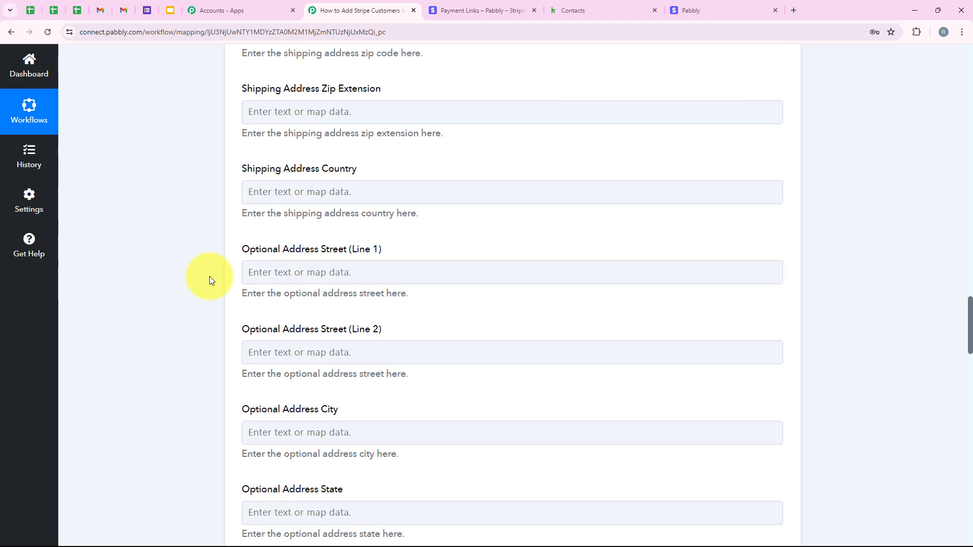
pyautogui.scroll(-12, 211, 280)
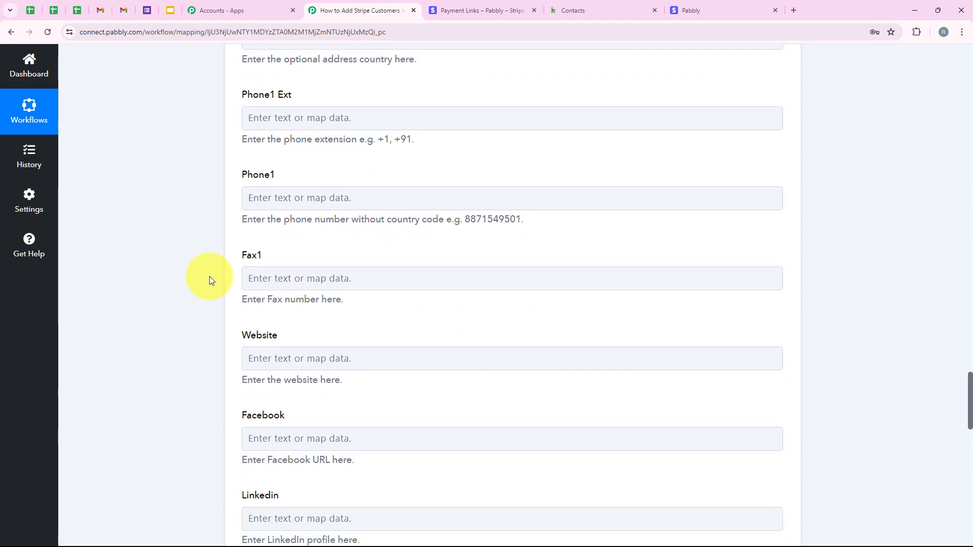
pyautogui.scroll(-12, 211, 280)
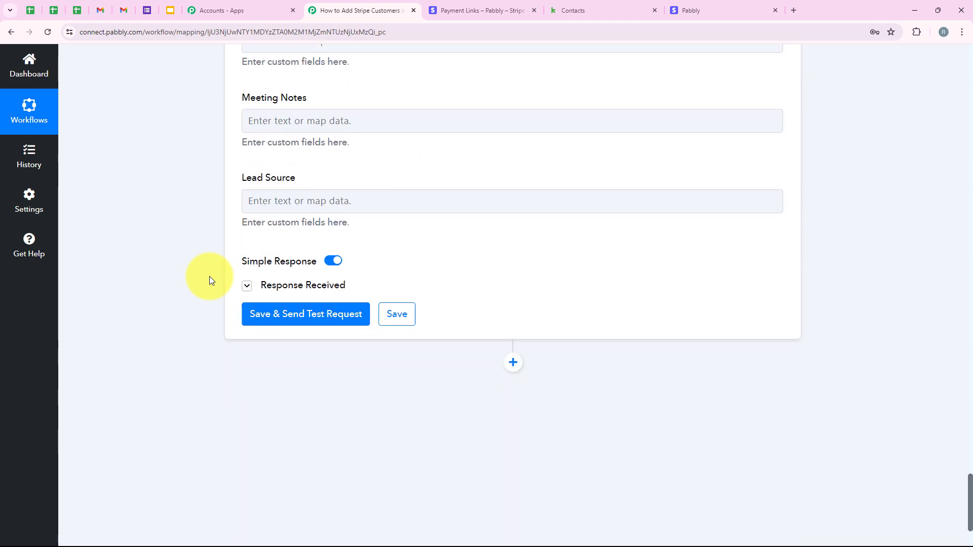
# - Test the Keap step, review the created Pabbly-company contact in the response, and go to Keap Contacts
pyautogui.click(304, 309)
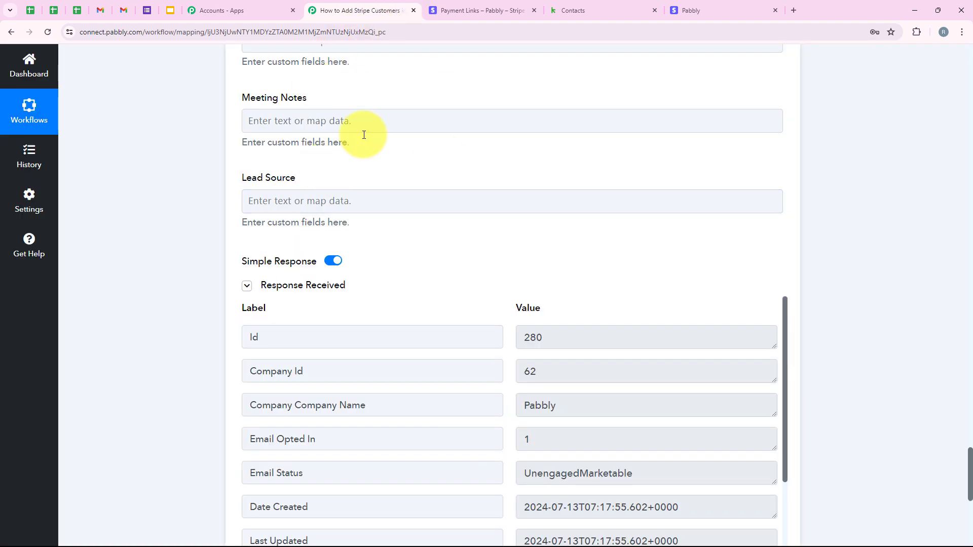
pyautogui.scroll(-2, 505, 155)
pyautogui.scroll(1, 449, 235)
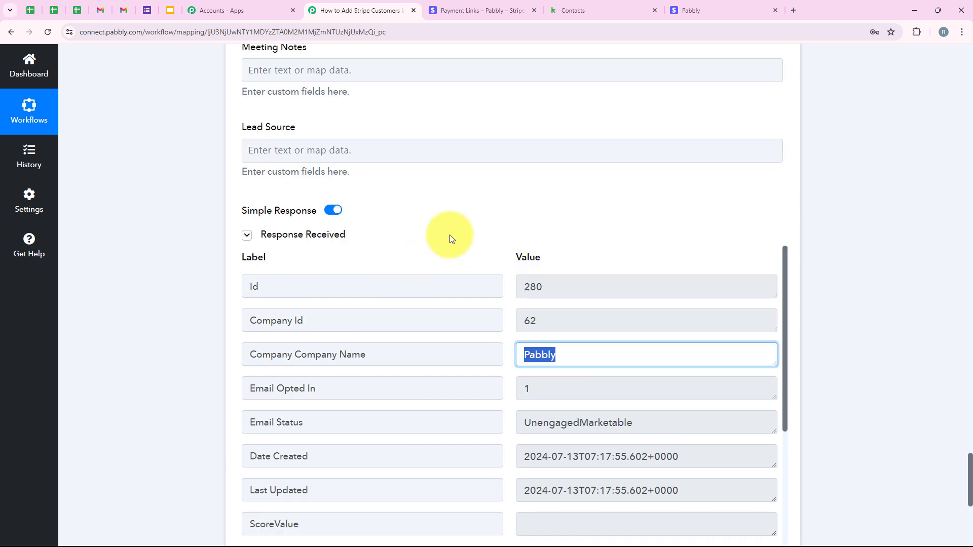
pyautogui.scroll(-1, 449, 236)
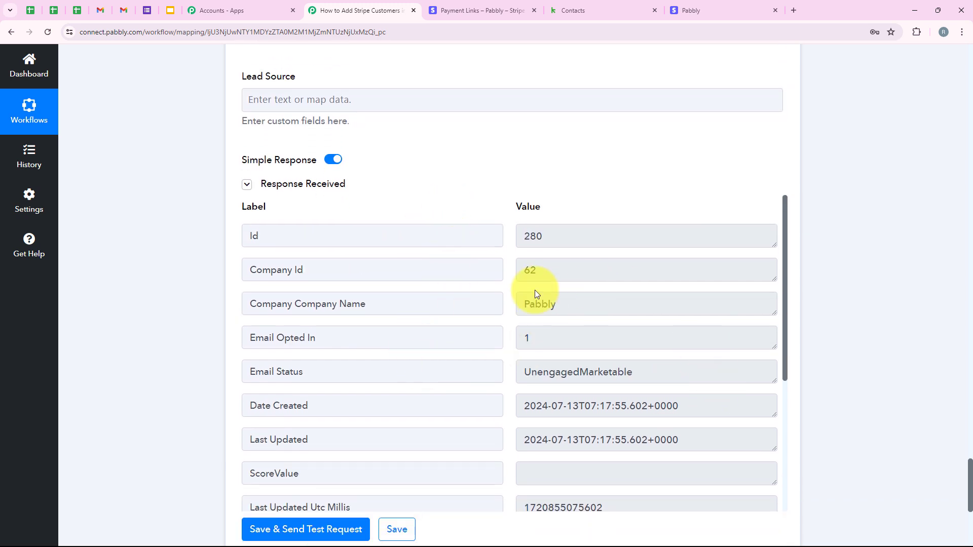
pyautogui.scroll(2, 504, 245)
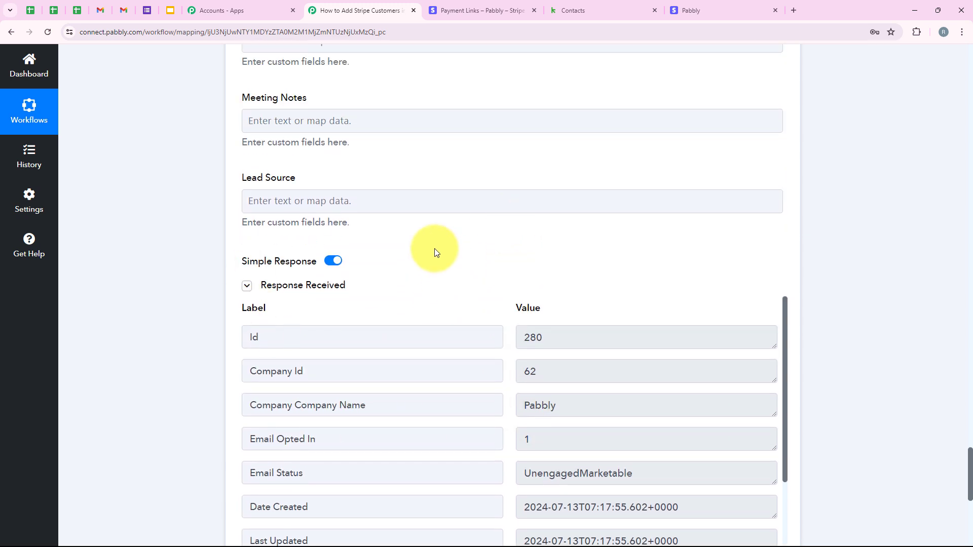
pyautogui.scroll(-1, 435, 252)
pyautogui.scroll(-2, 576, 211)
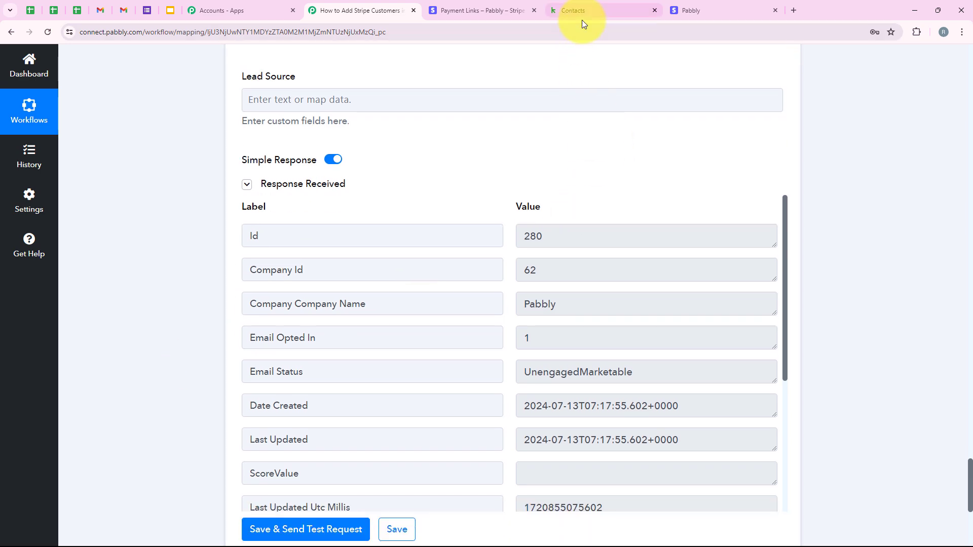
pyautogui.click(581, 16)
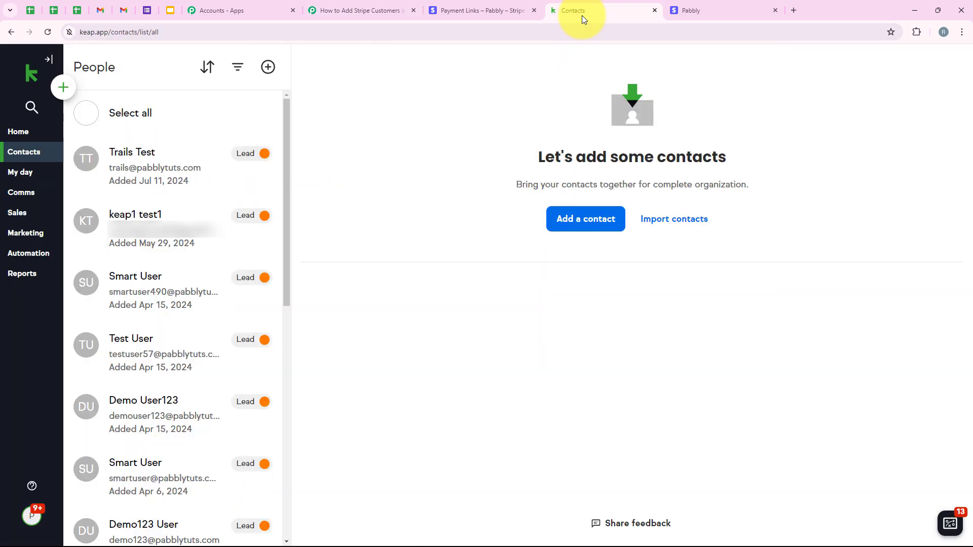
# - In Keap, open the Pabbly company from Companies, then the demo contact's details
pyautogui.click(23, 152)
pyautogui.click(109, 130)
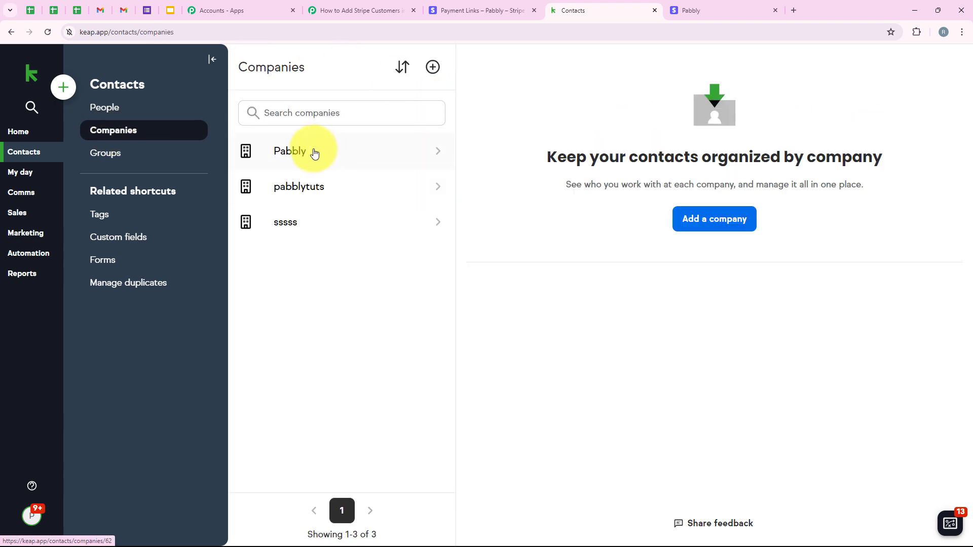
pyautogui.click(314, 153)
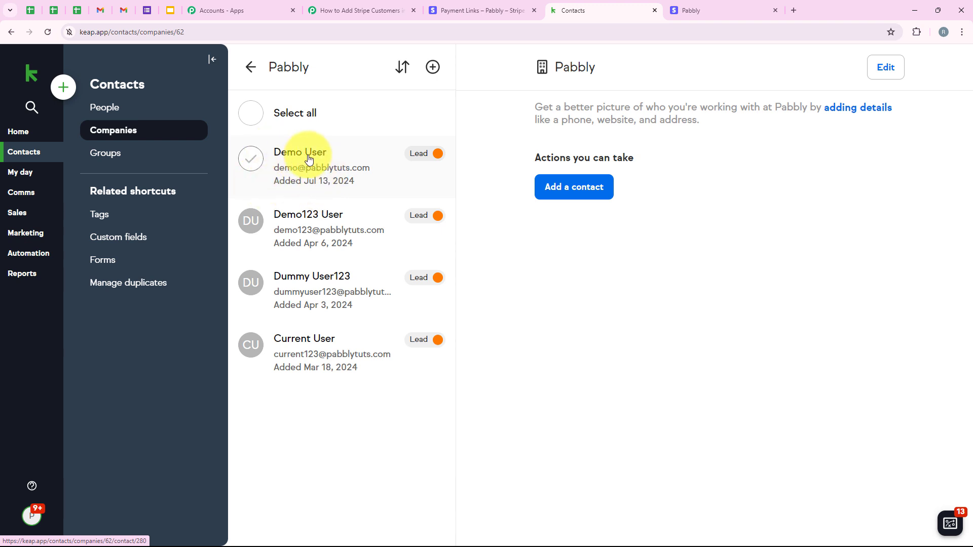
pyautogui.click(300, 167)
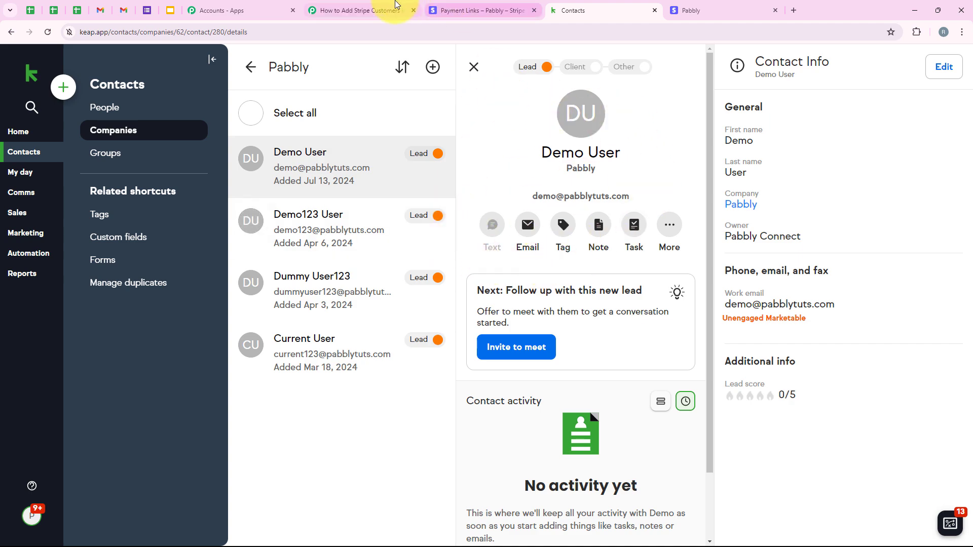
# - Back in the Pabbly workflow, collapse the Keap contact step
pyautogui.click(363, 10)
pyautogui.scroll(20, 167, 150)
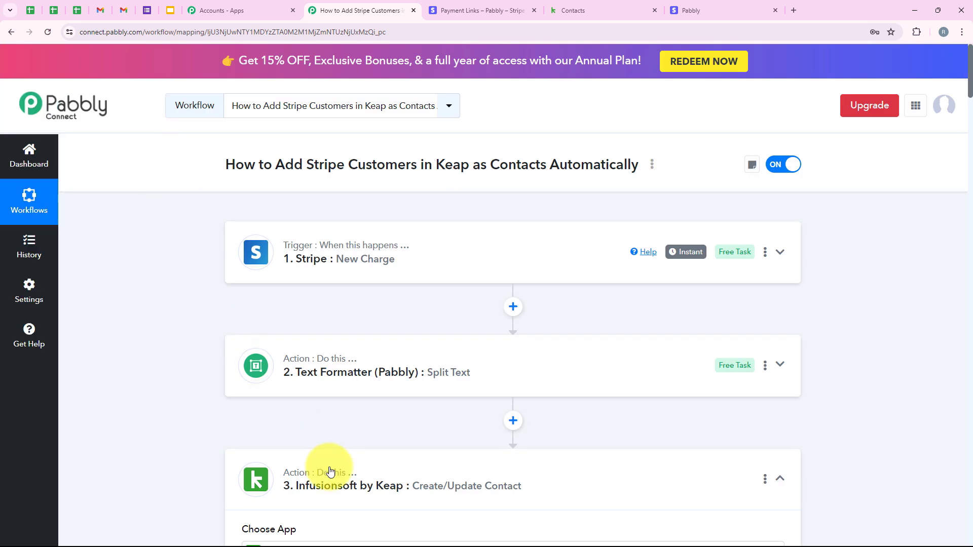
pyautogui.click(330, 471)
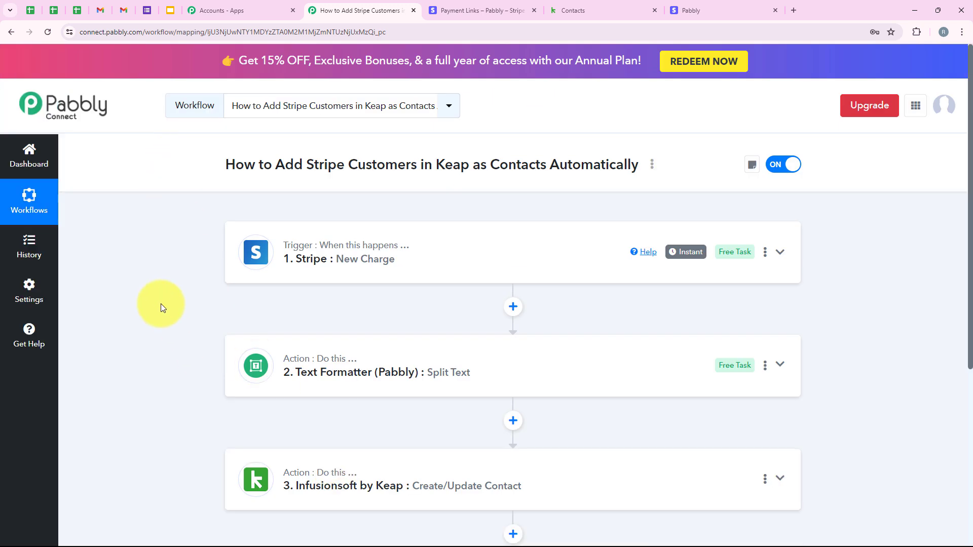
# - Copy the Automation & AI Course payment link and load its ₹999.00 checkout page in a new tab
pyautogui.click(434, 5)
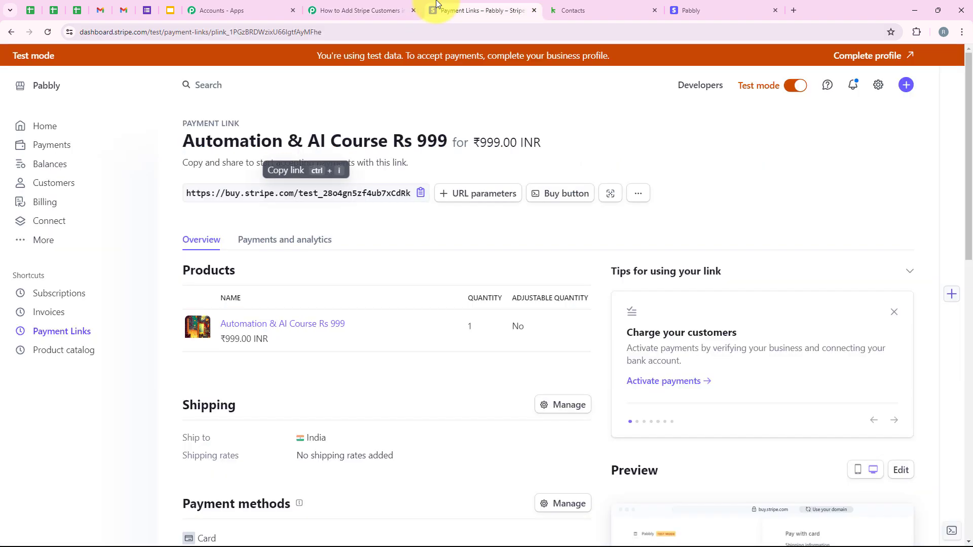
pyautogui.click(419, 194)
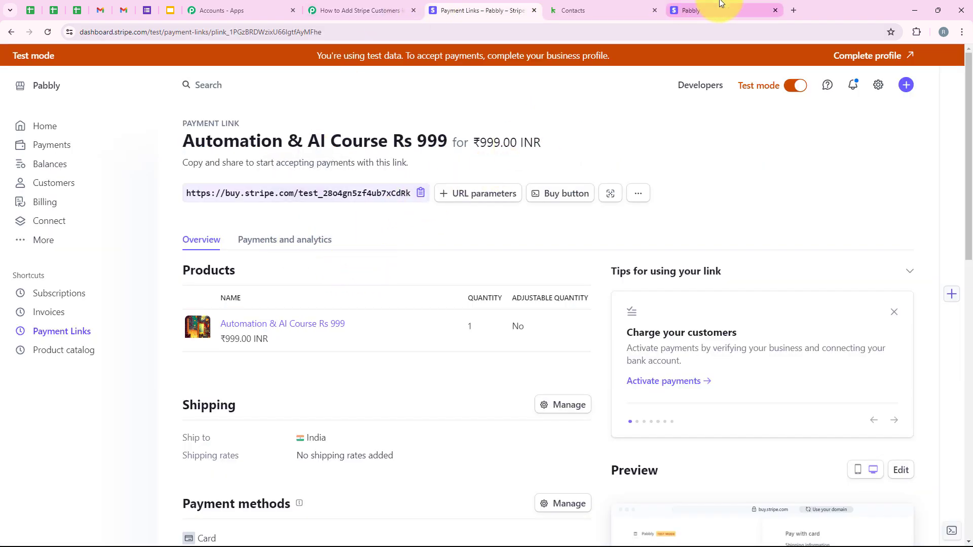
pyautogui.click(792, 7)
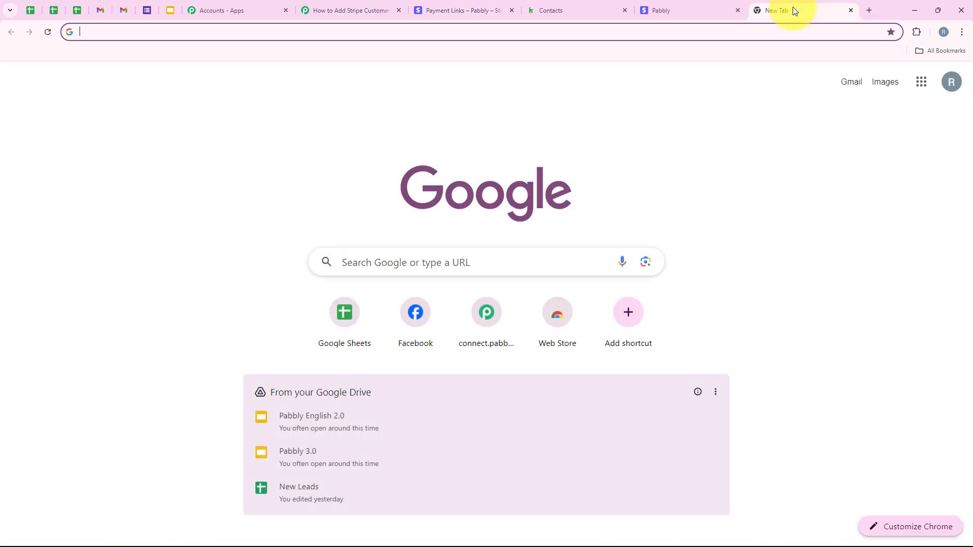
pyautogui.hotkey('ctrl', 'v')
pyautogui.press('Return')
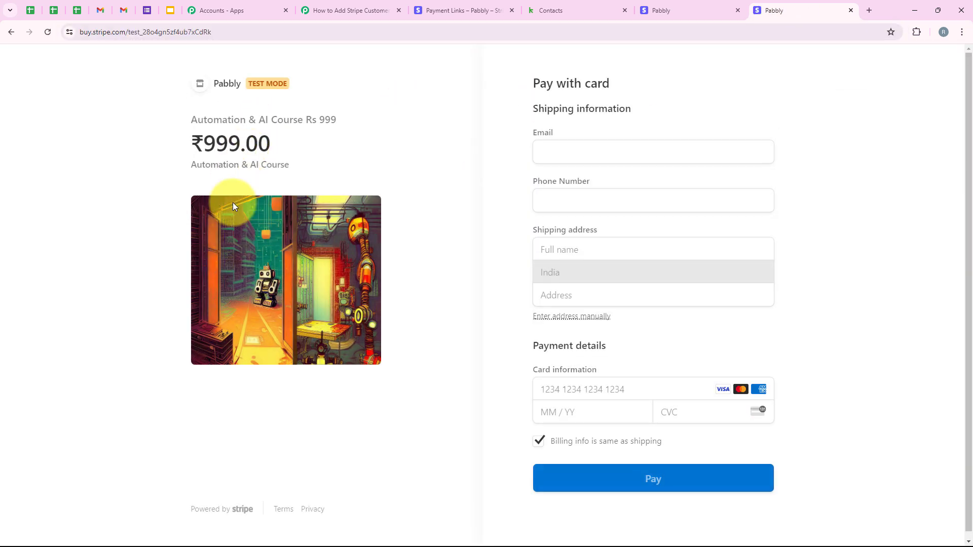
# - Autofill the test customer's e-mail, phone number and shipping address on the checkout form
pyautogui.click(569, 147)
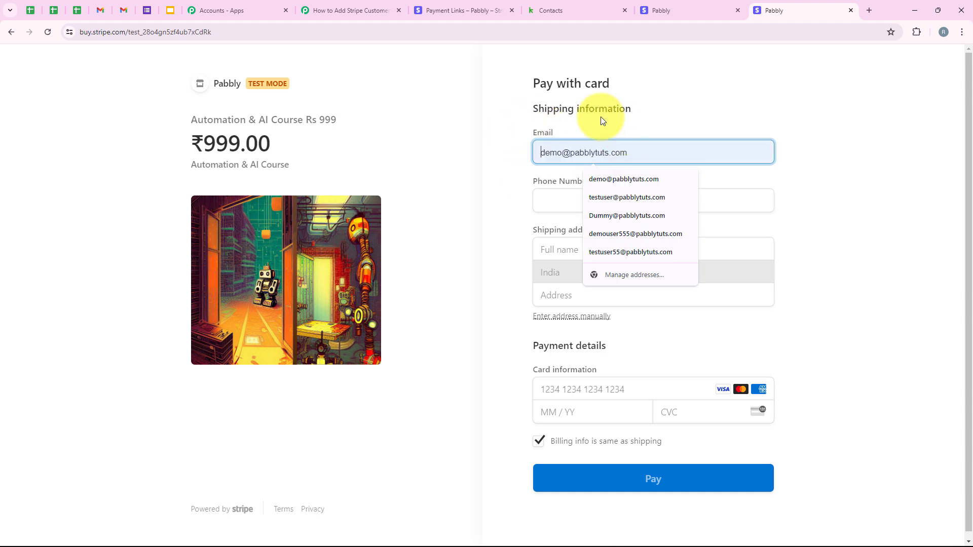
pyautogui.click(611, 199)
pyautogui.click(563, 202)
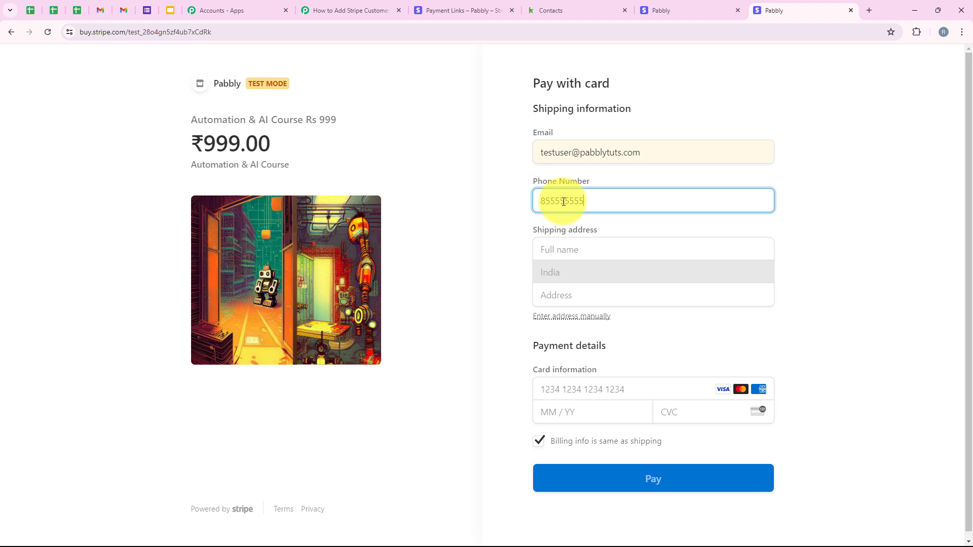
pyautogui.click(591, 245)
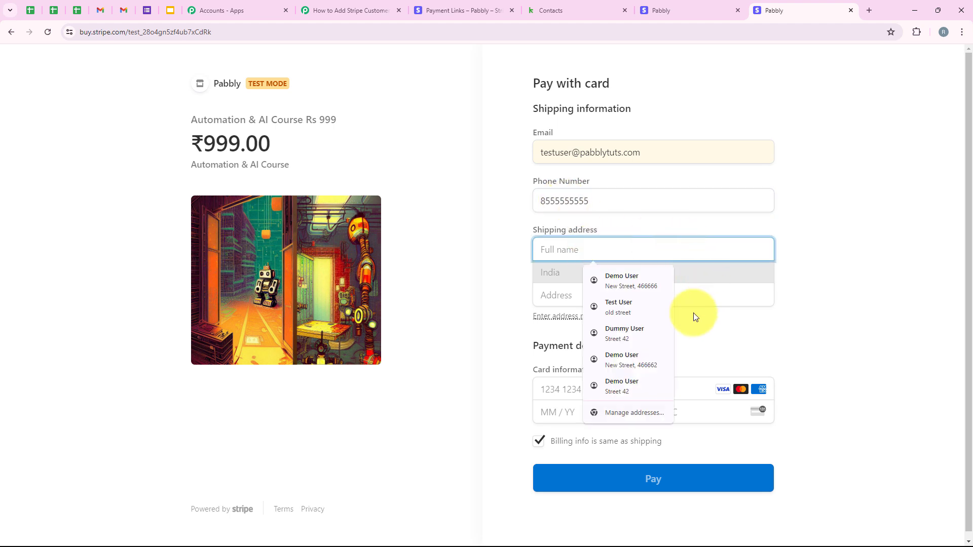
pyautogui.click(633, 314)
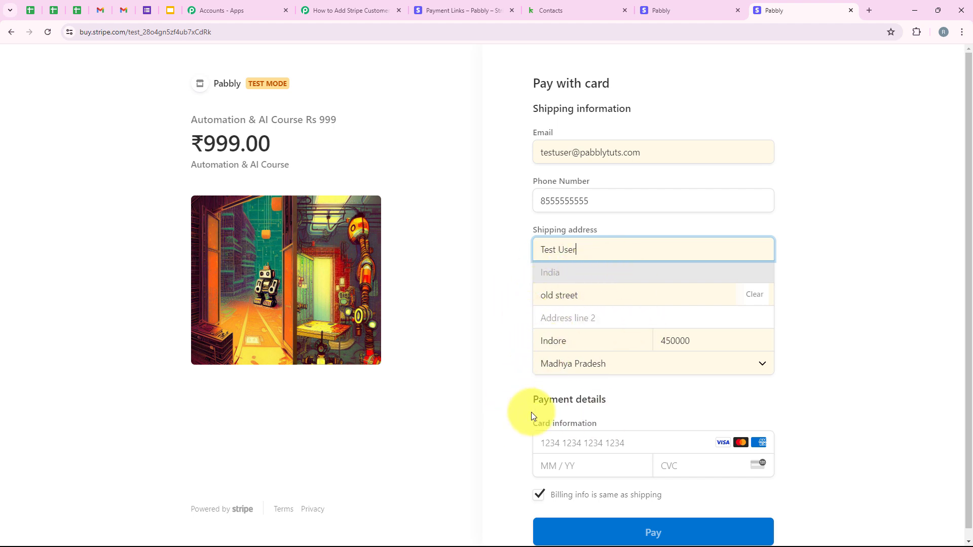
pyautogui.doubleClick(674, 340)
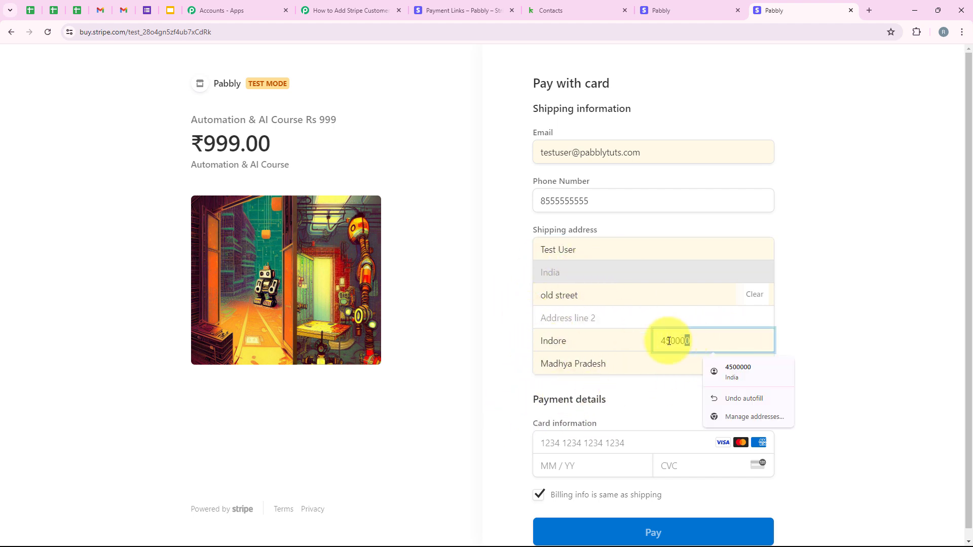
# - Autofill the saved card, enter the card's security code, and pay ₹999.00
pyautogui.click(630, 399)
pyautogui.click(625, 442)
pyautogui.click(628, 472)
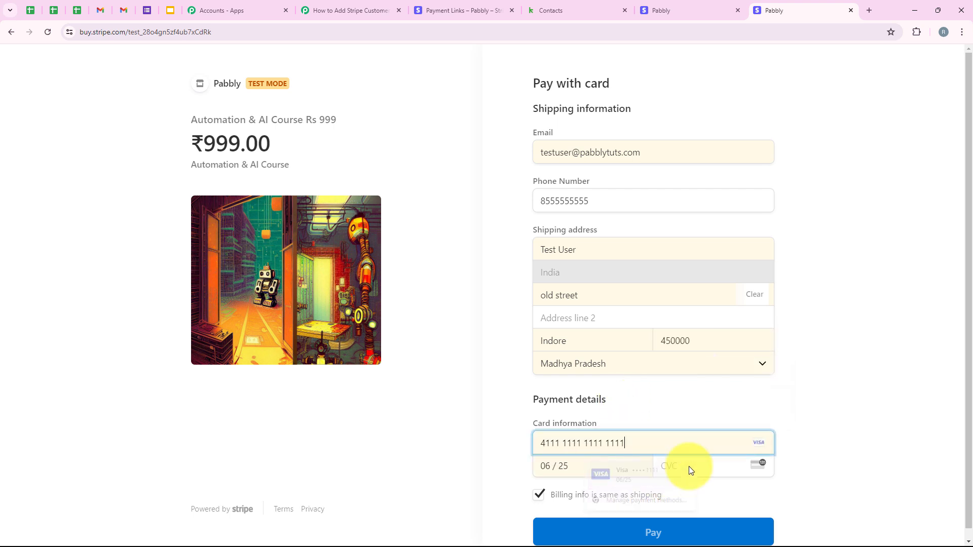
pyautogui.click(708, 467)
pyautogui.write('333')
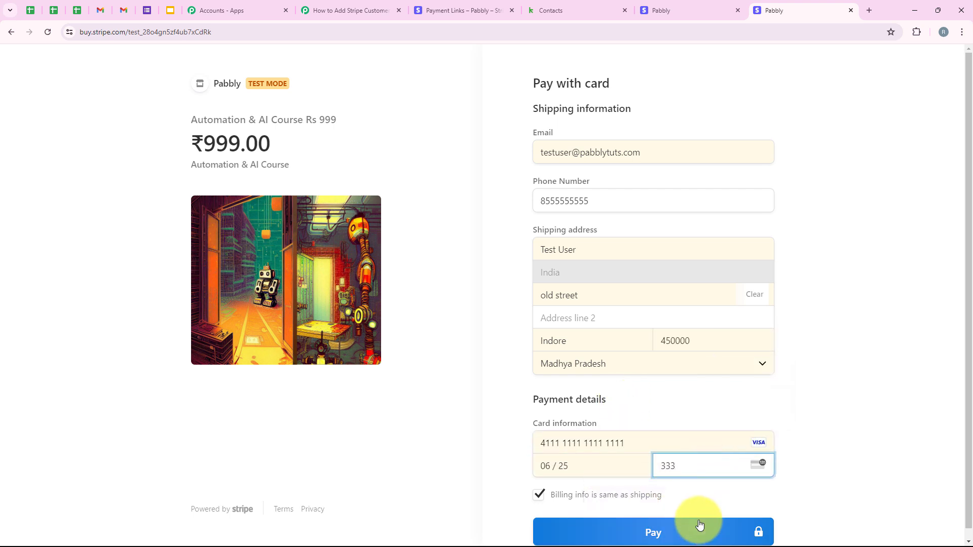
pyautogui.click(697, 530)
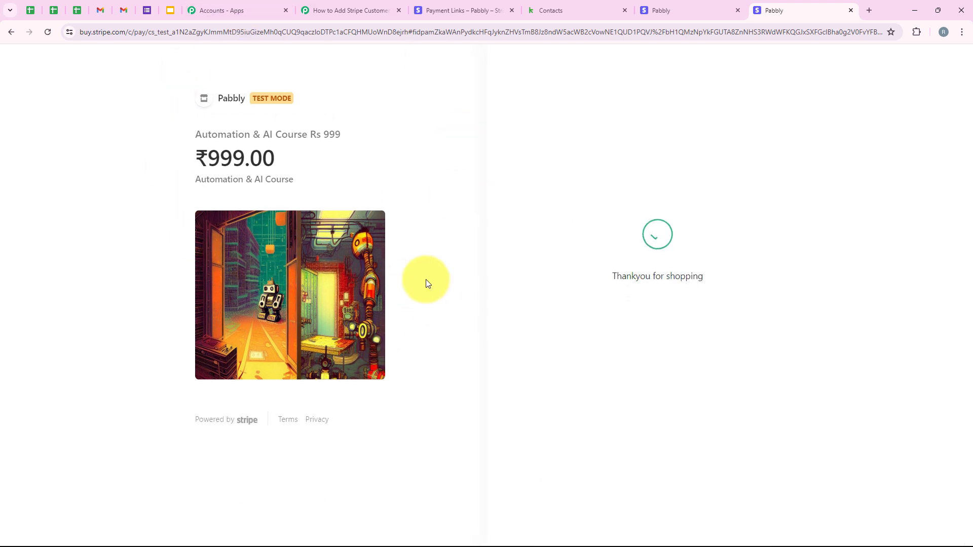
pyautogui.click(751, 286)
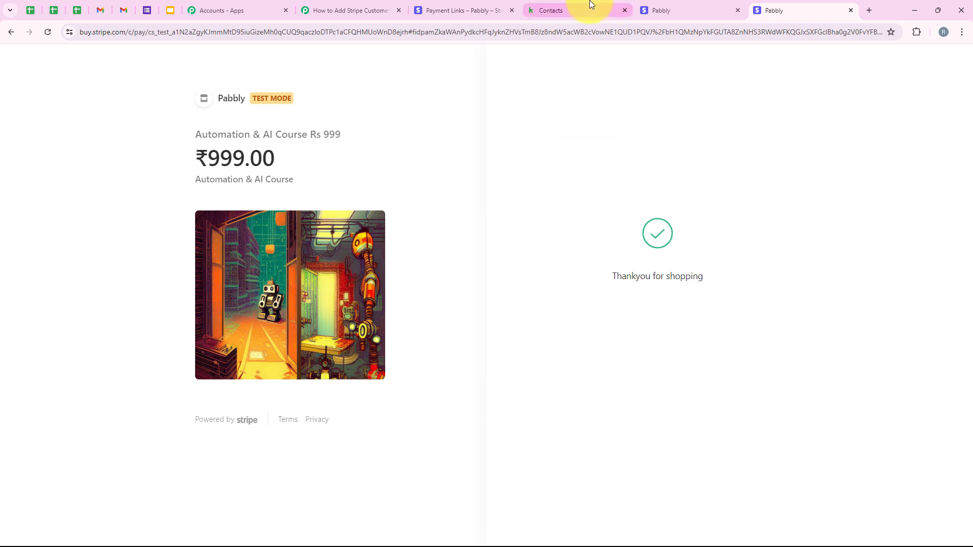
# - Refresh Keap Contacts and open the new Test User lead created by the payment
pyautogui.click(575, 10)
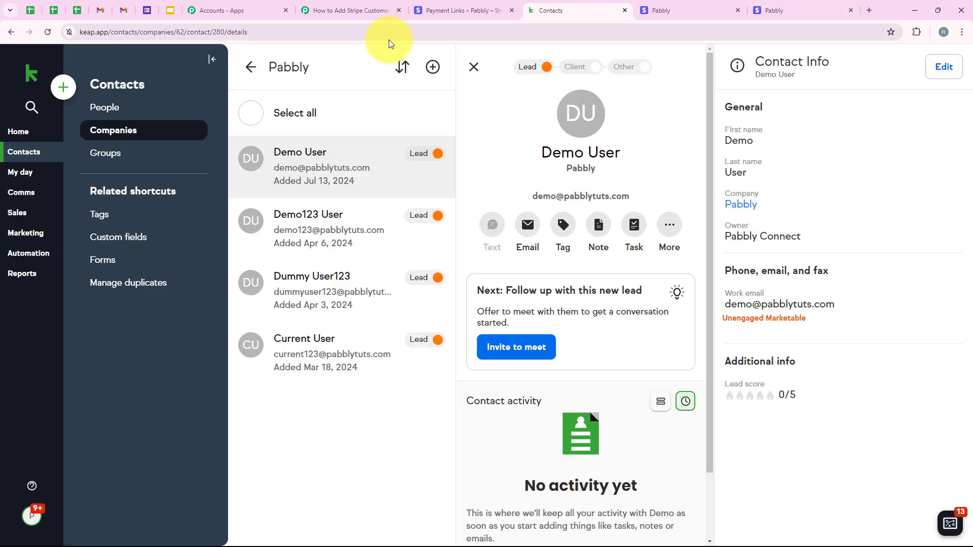
pyautogui.click(48, 32)
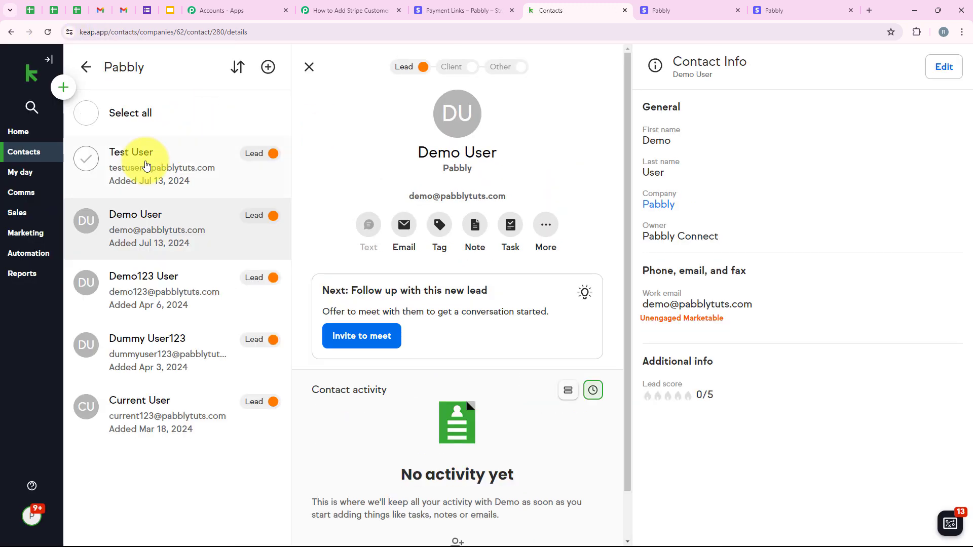
pyautogui.click(126, 168)
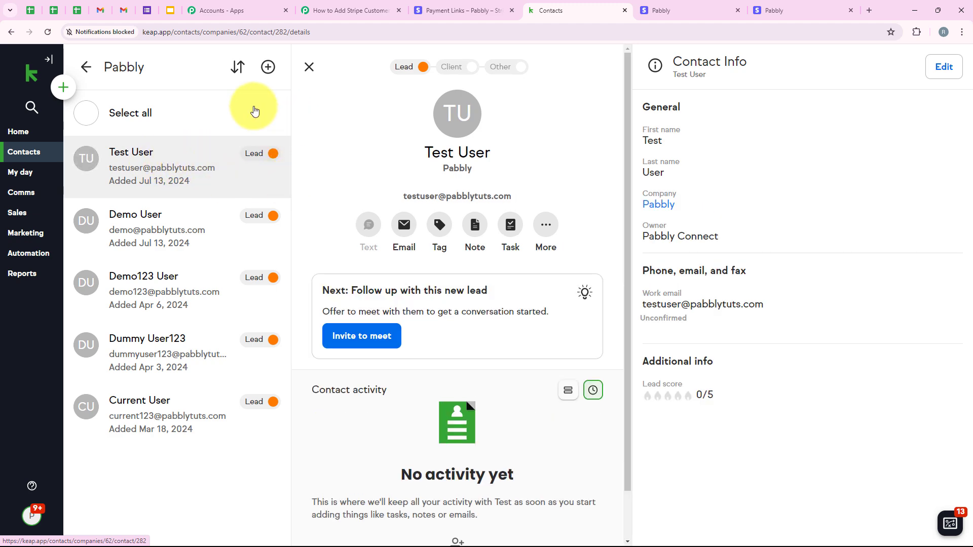
# - Return to the Pabbly Connect workflow
pyautogui.click(349, 12)
pyautogui.scroll(-1, 263, 302)
pyautogui.scroll(1, 257, 311)
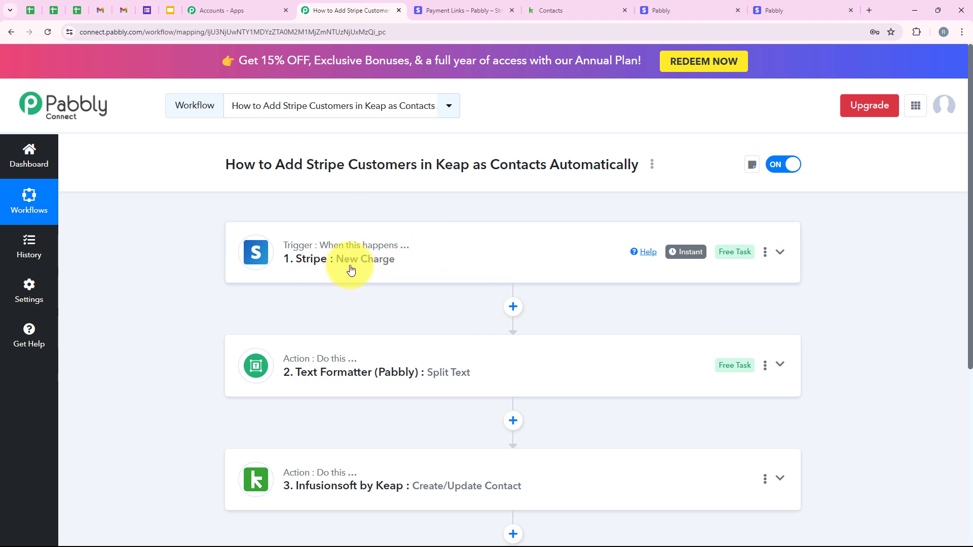
pyautogui.scroll(-1, 406, 272)
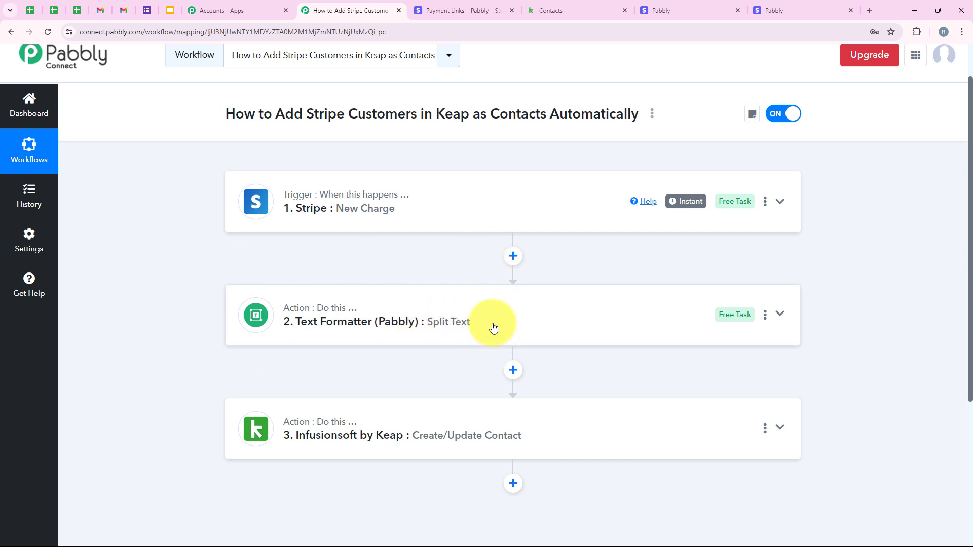
pyautogui.scroll(-1, 453, 349)
pyautogui.scroll(-1, 451, 350)
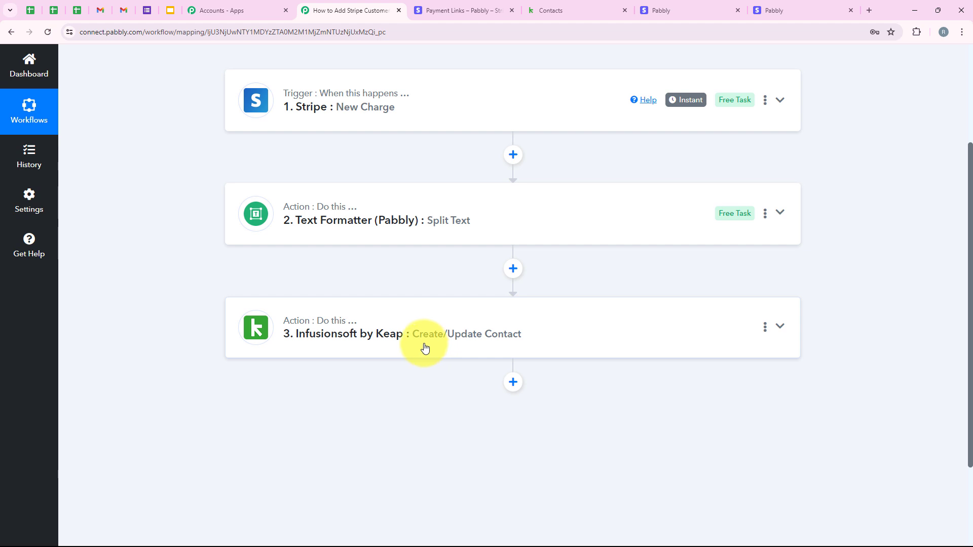
pyautogui.scroll(3, 157, 312)
pyautogui.scroll(-1, 157, 345)
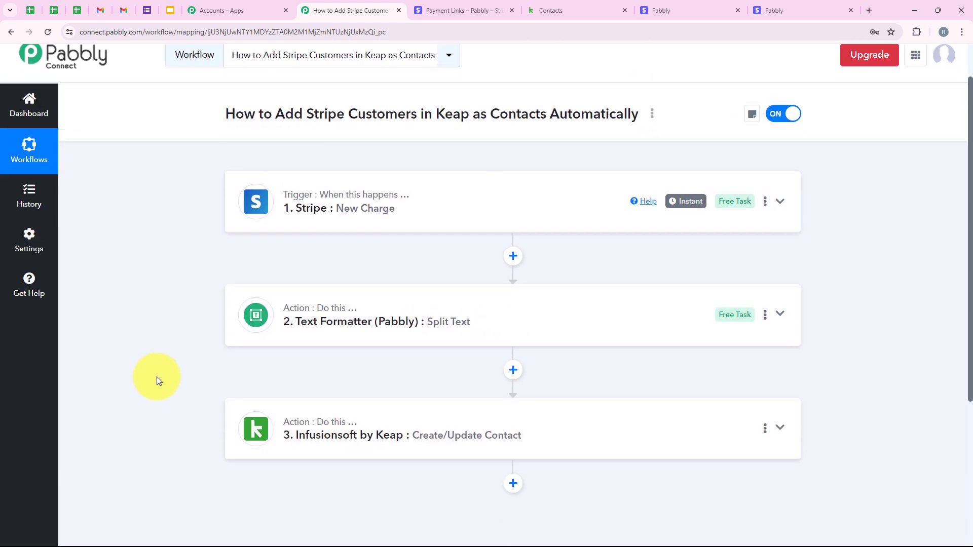
pyautogui.scroll(1, 157, 377)
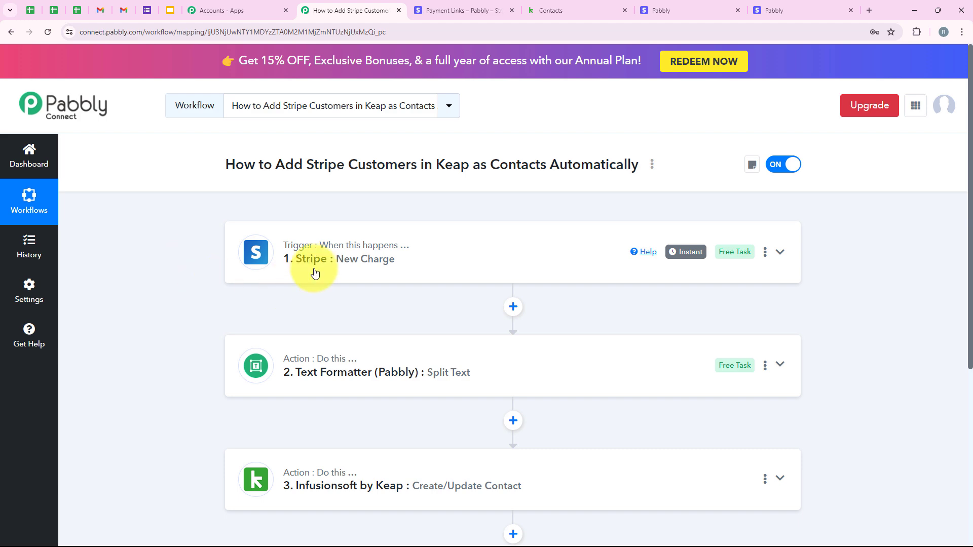
pyautogui.click(557, 11)
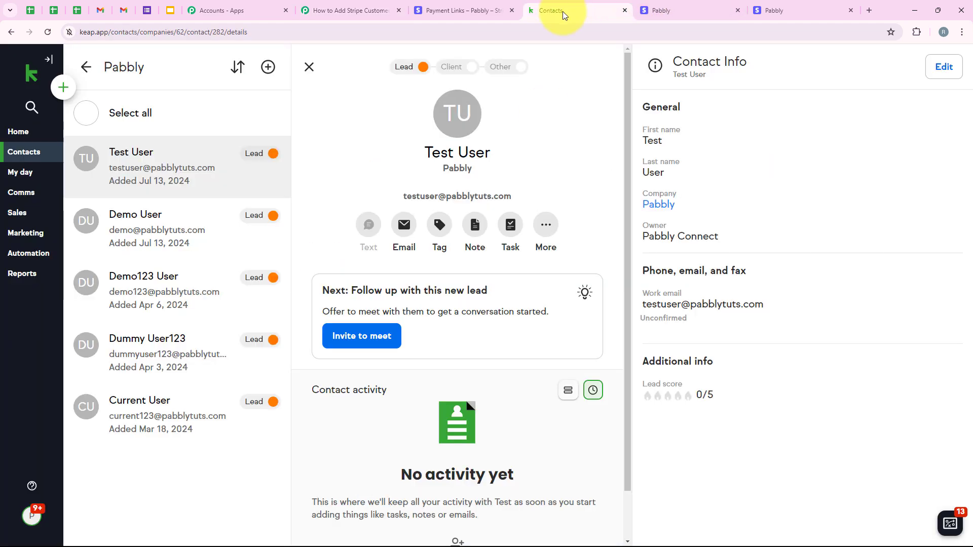
pyautogui.click(89, 219)
pyautogui.click(83, 158)
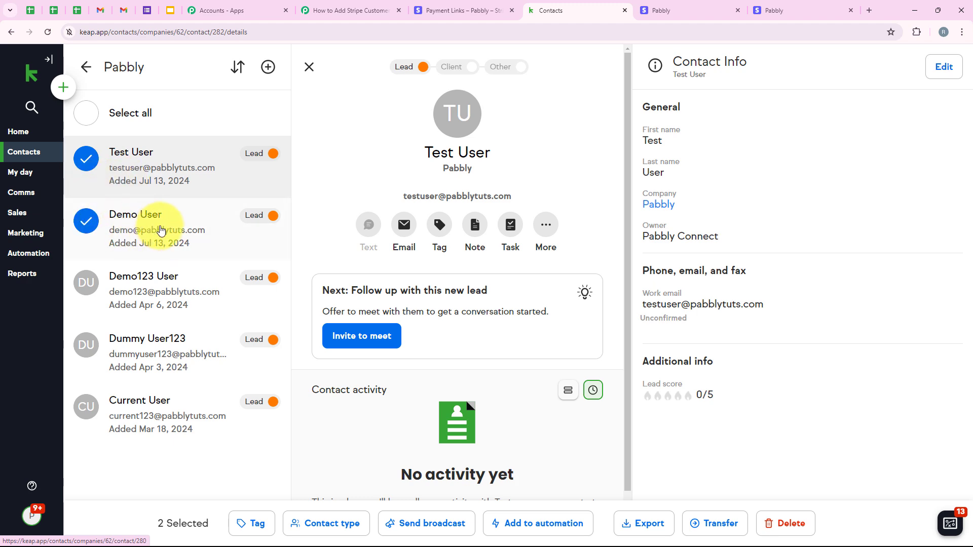
pyautogui.click(350, 10)
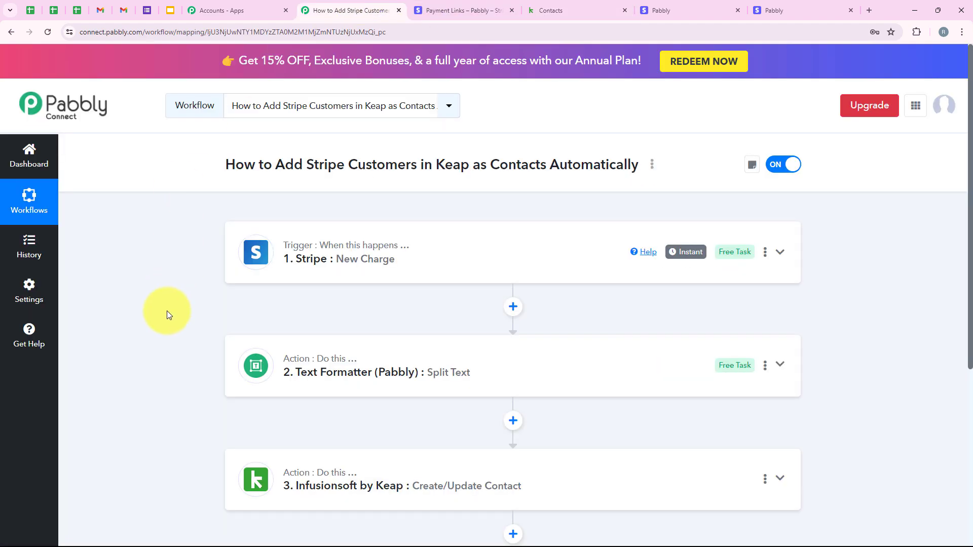